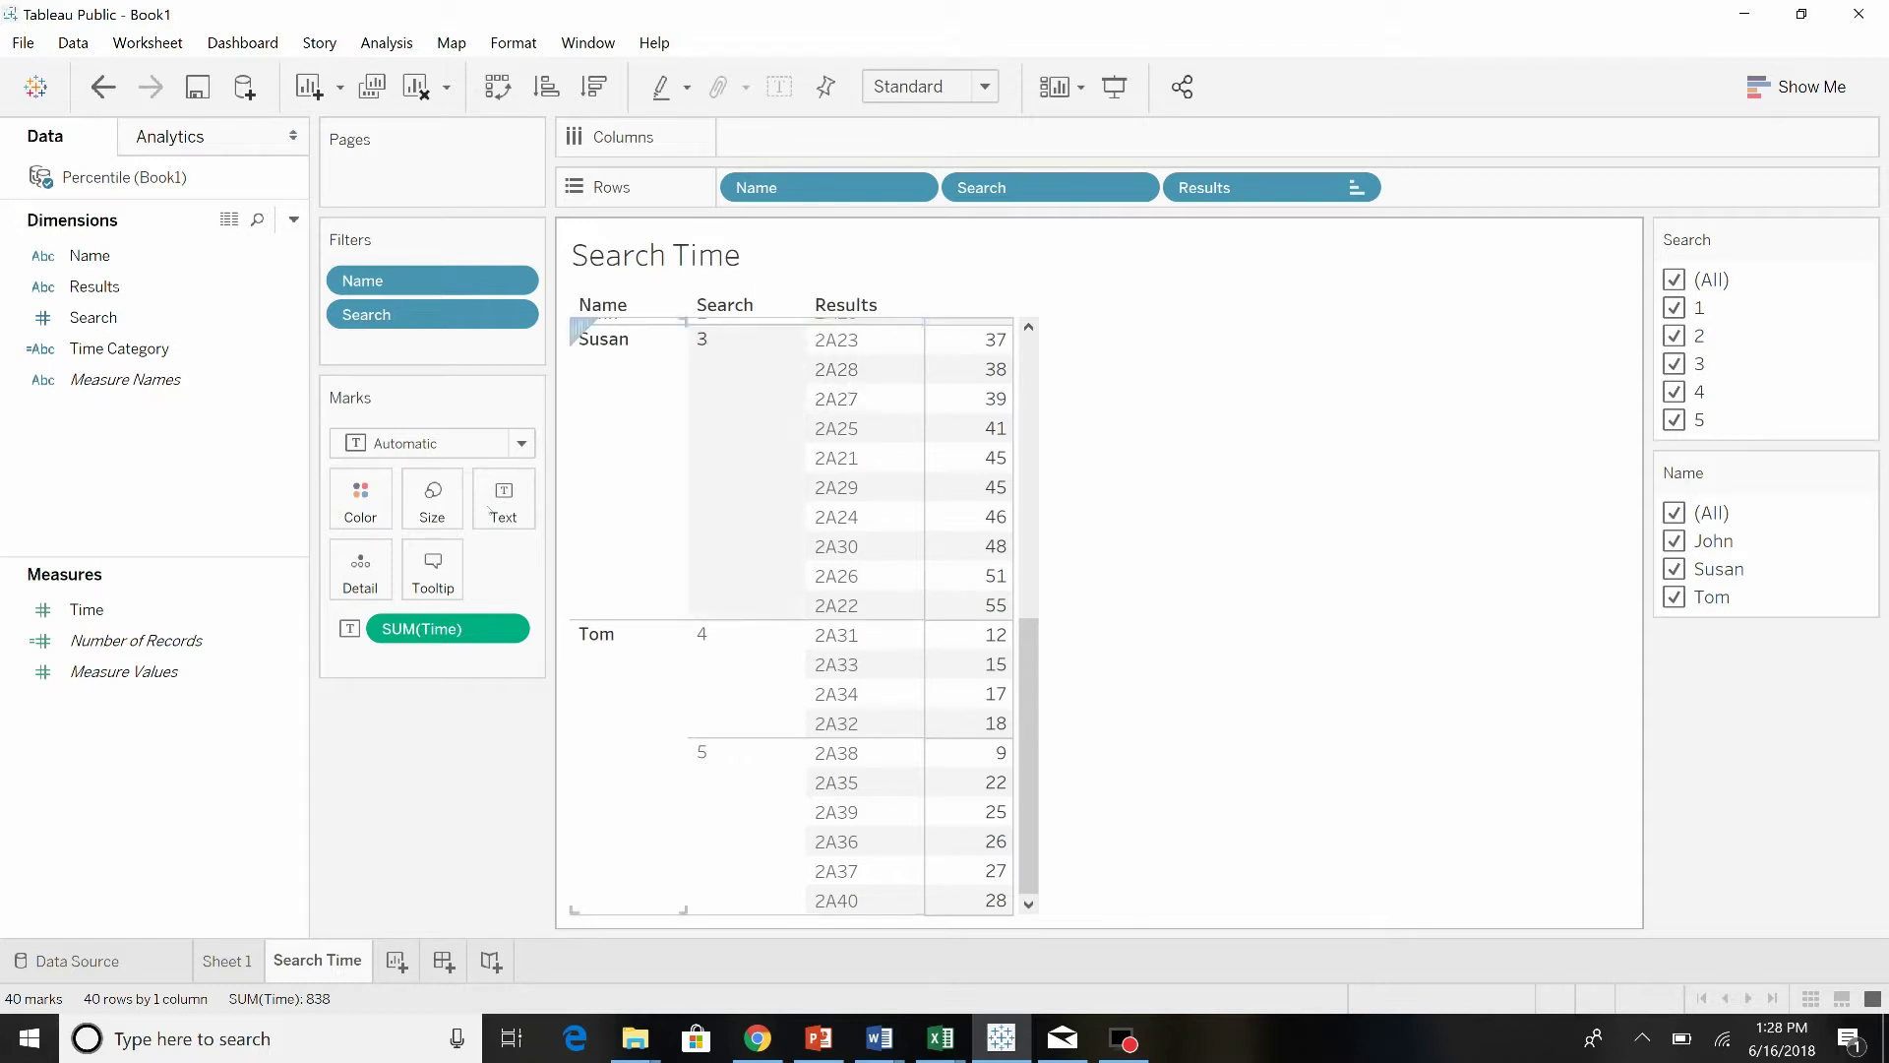
# Step: Add Time to Rows as a discrete SUM(Time) field with a Percentile quick table calculation
pyautogui.moveTo(1000, 350)
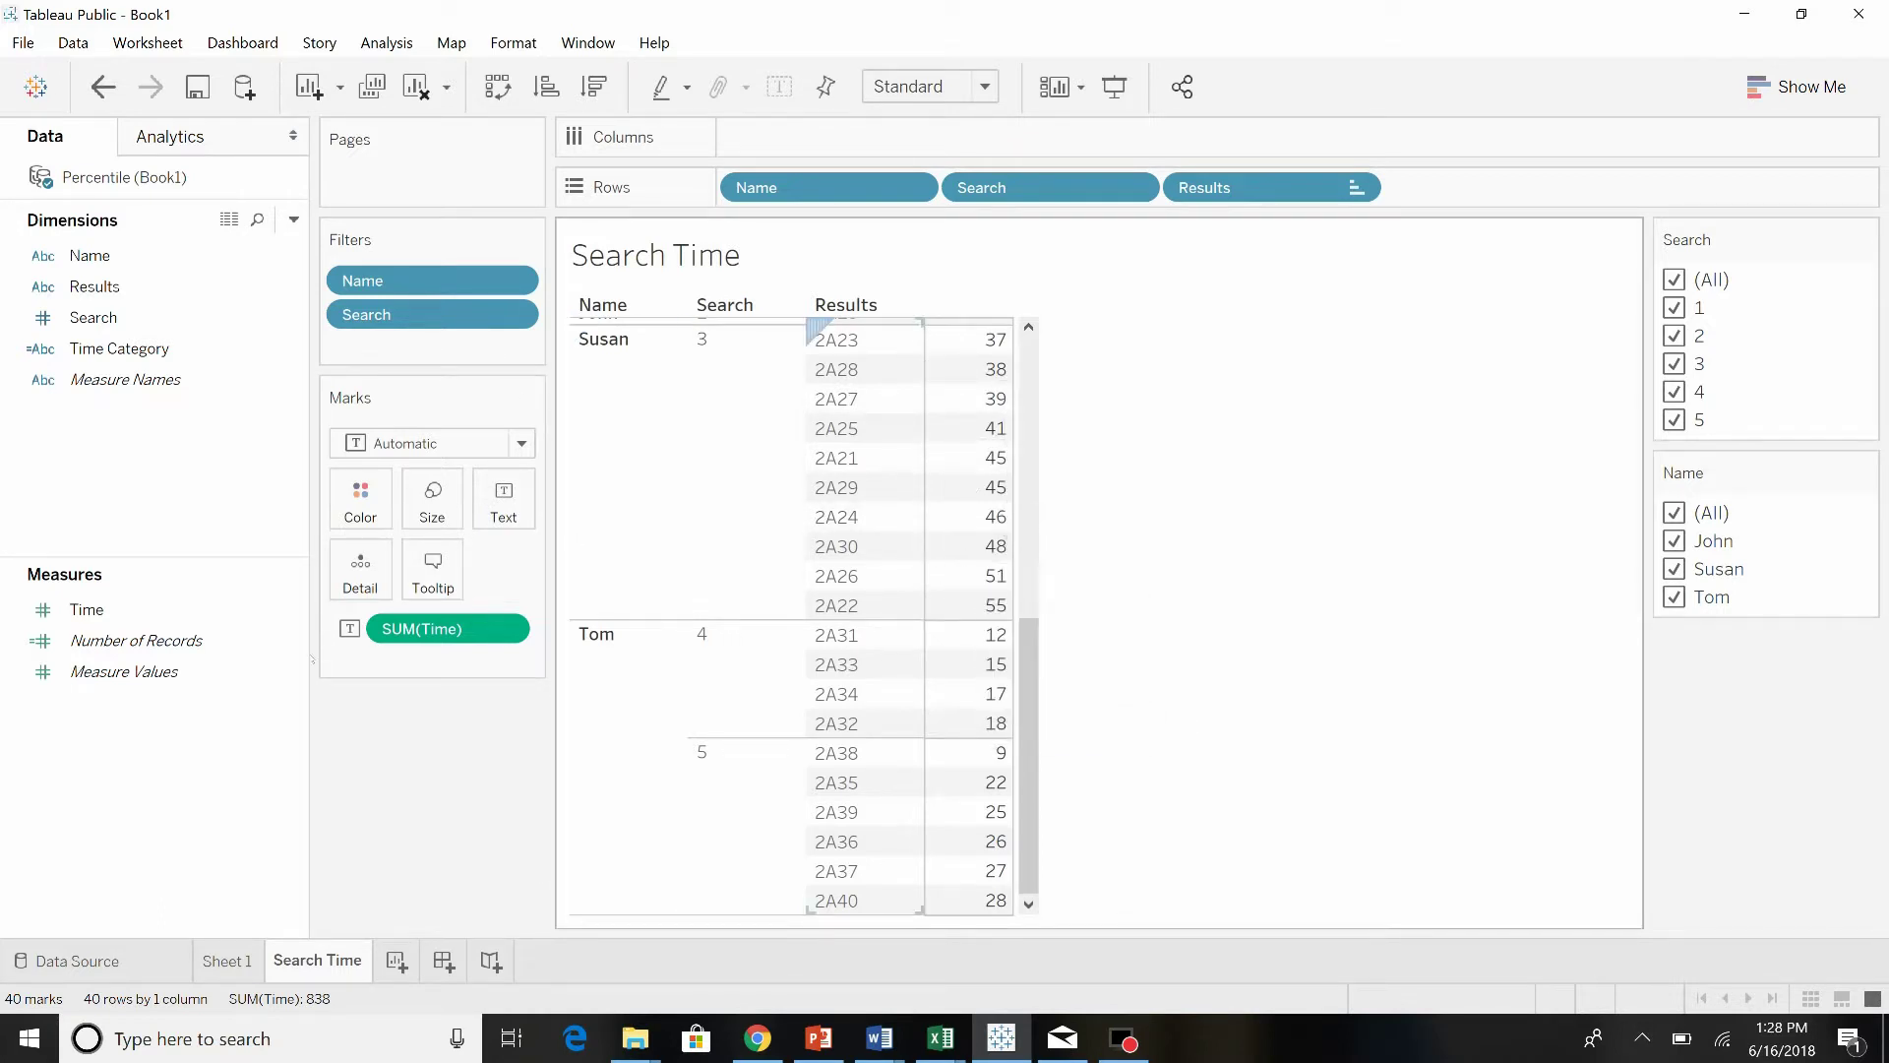
pyautogui.moveTo(87, 612); pyautogui.dragTo(1493, 192)
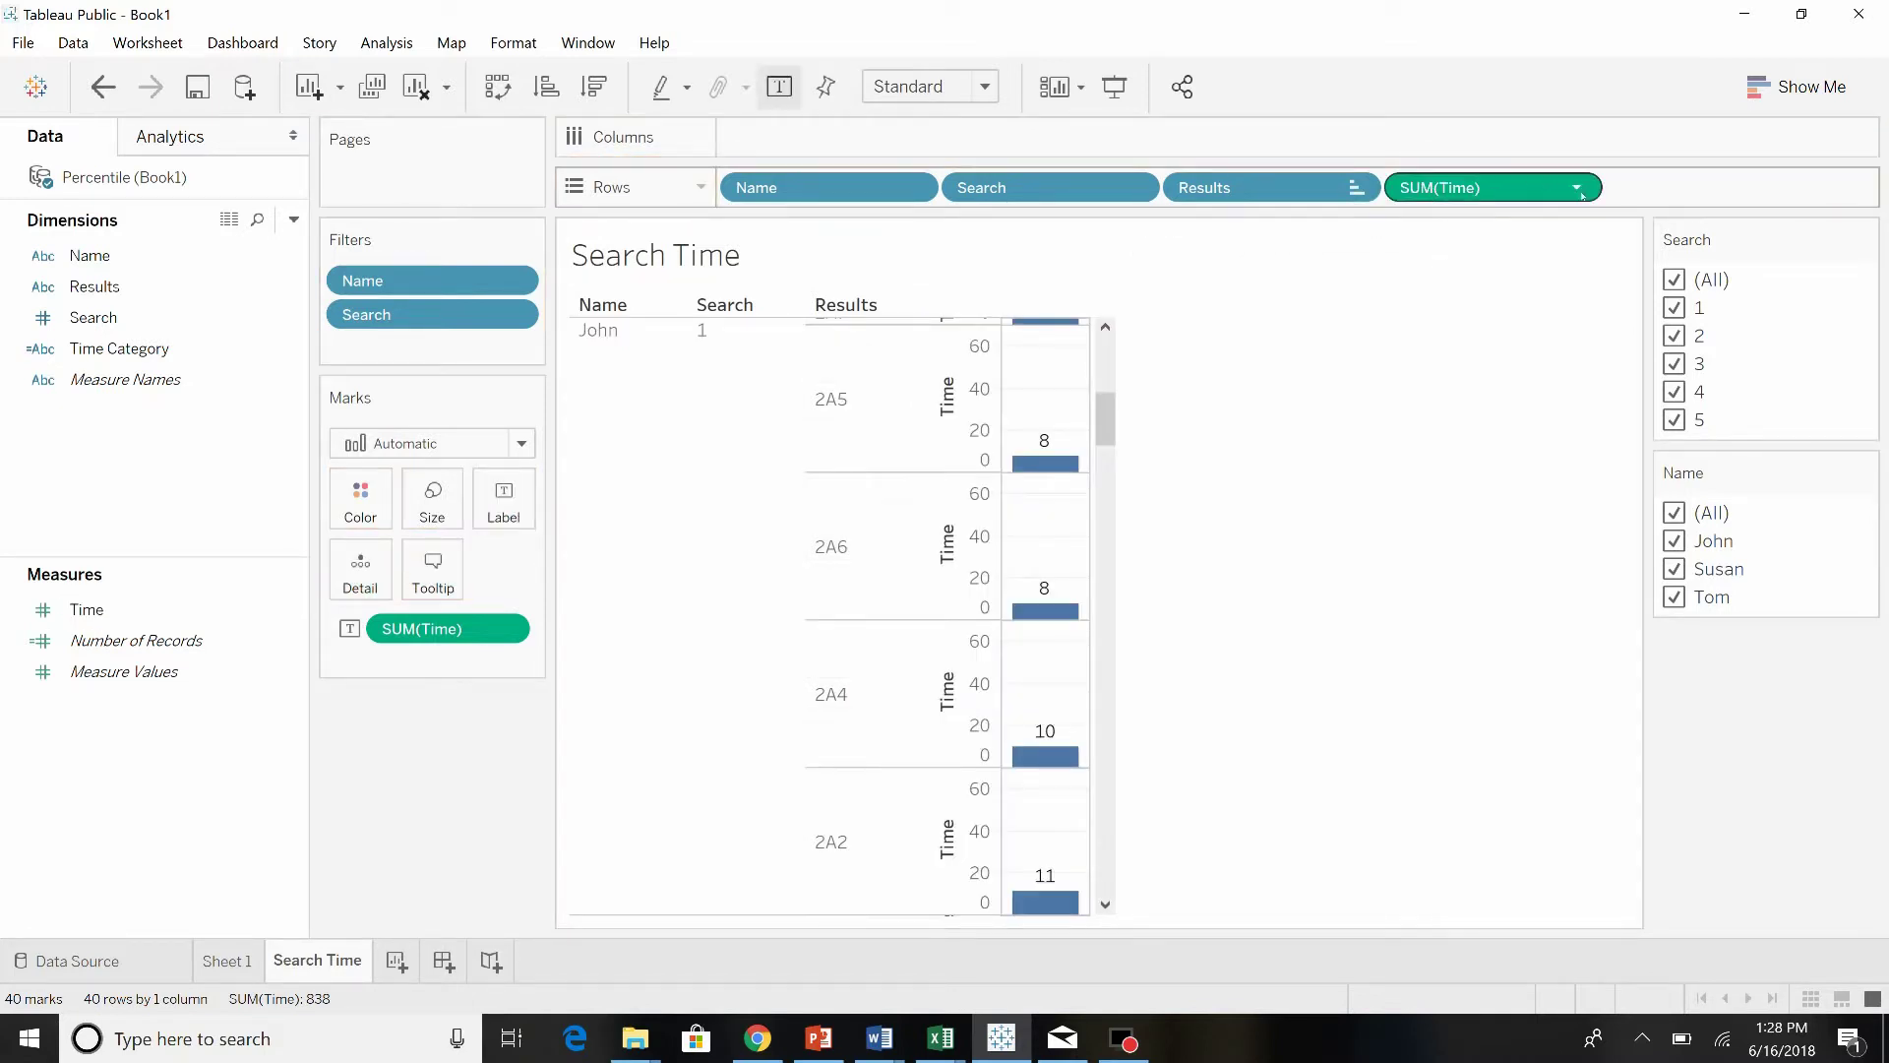
pyautogui.click(1580, 191)
pyautogui.click(1477, 484)
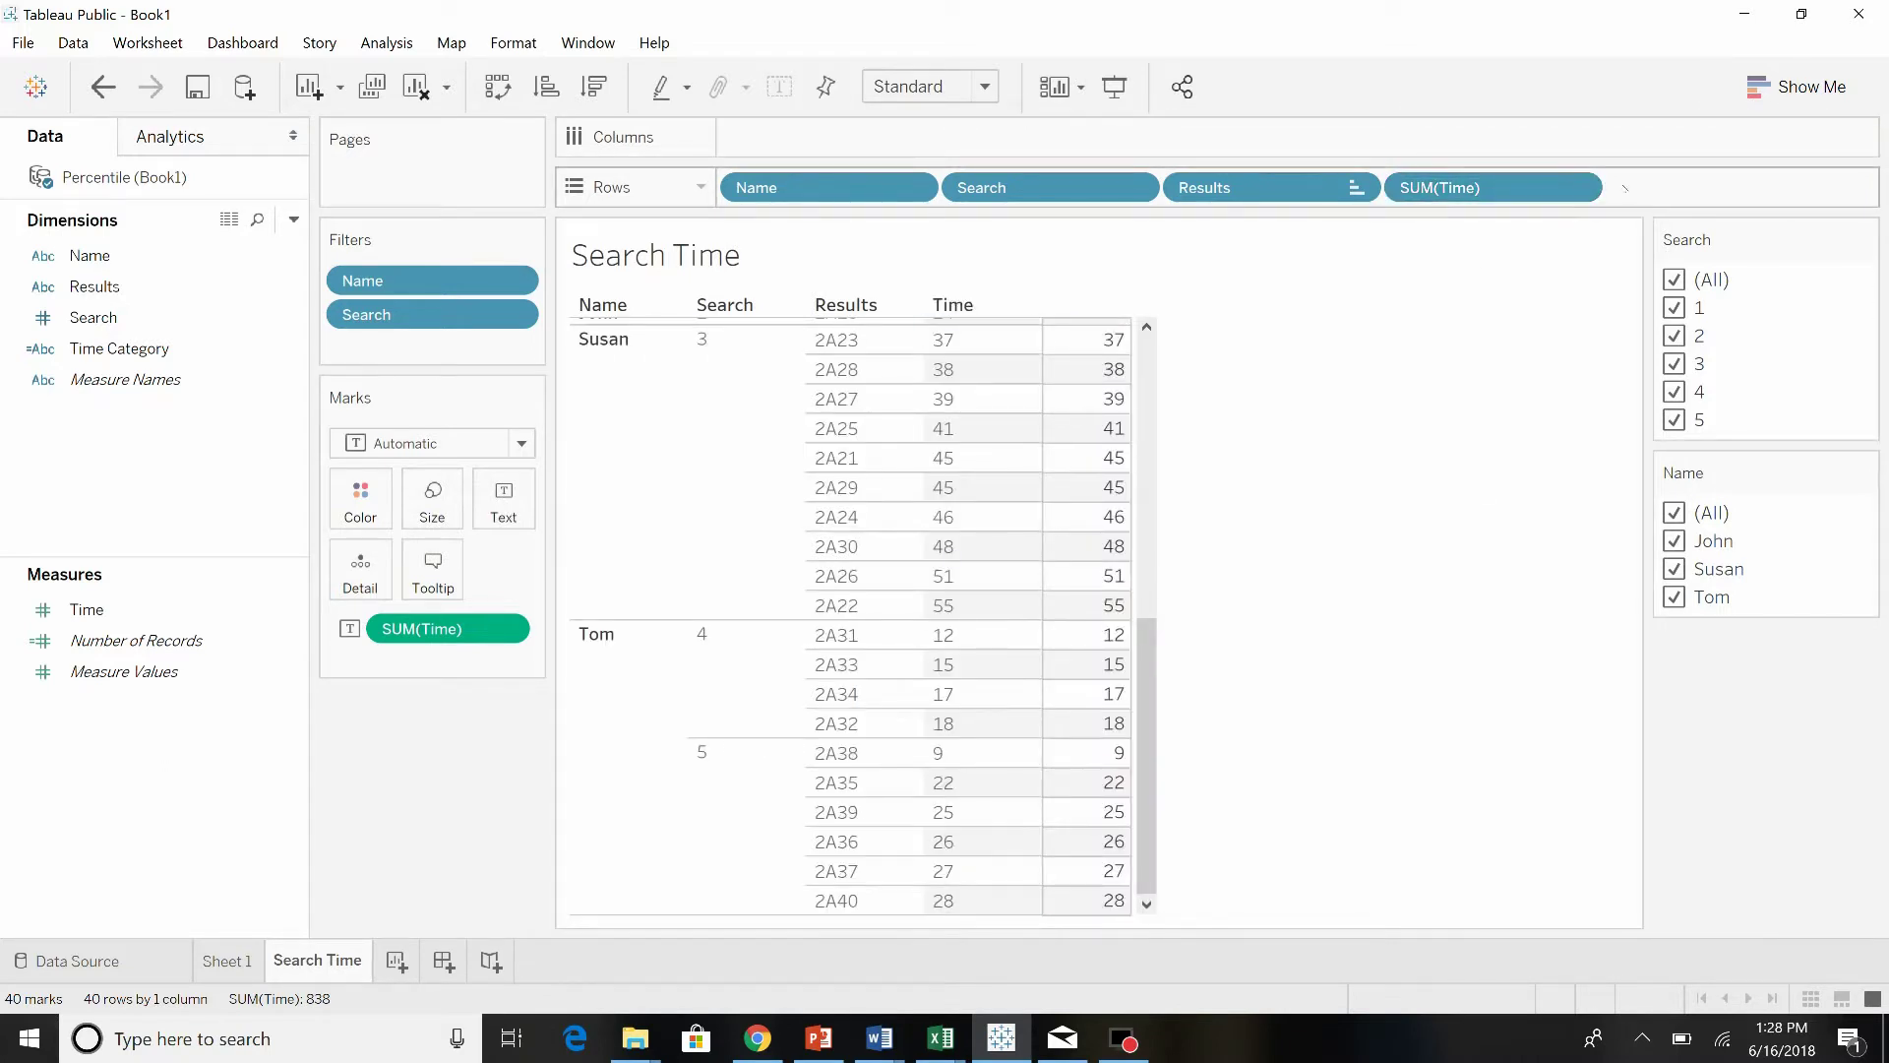
pyautogui.click(1577, 187)
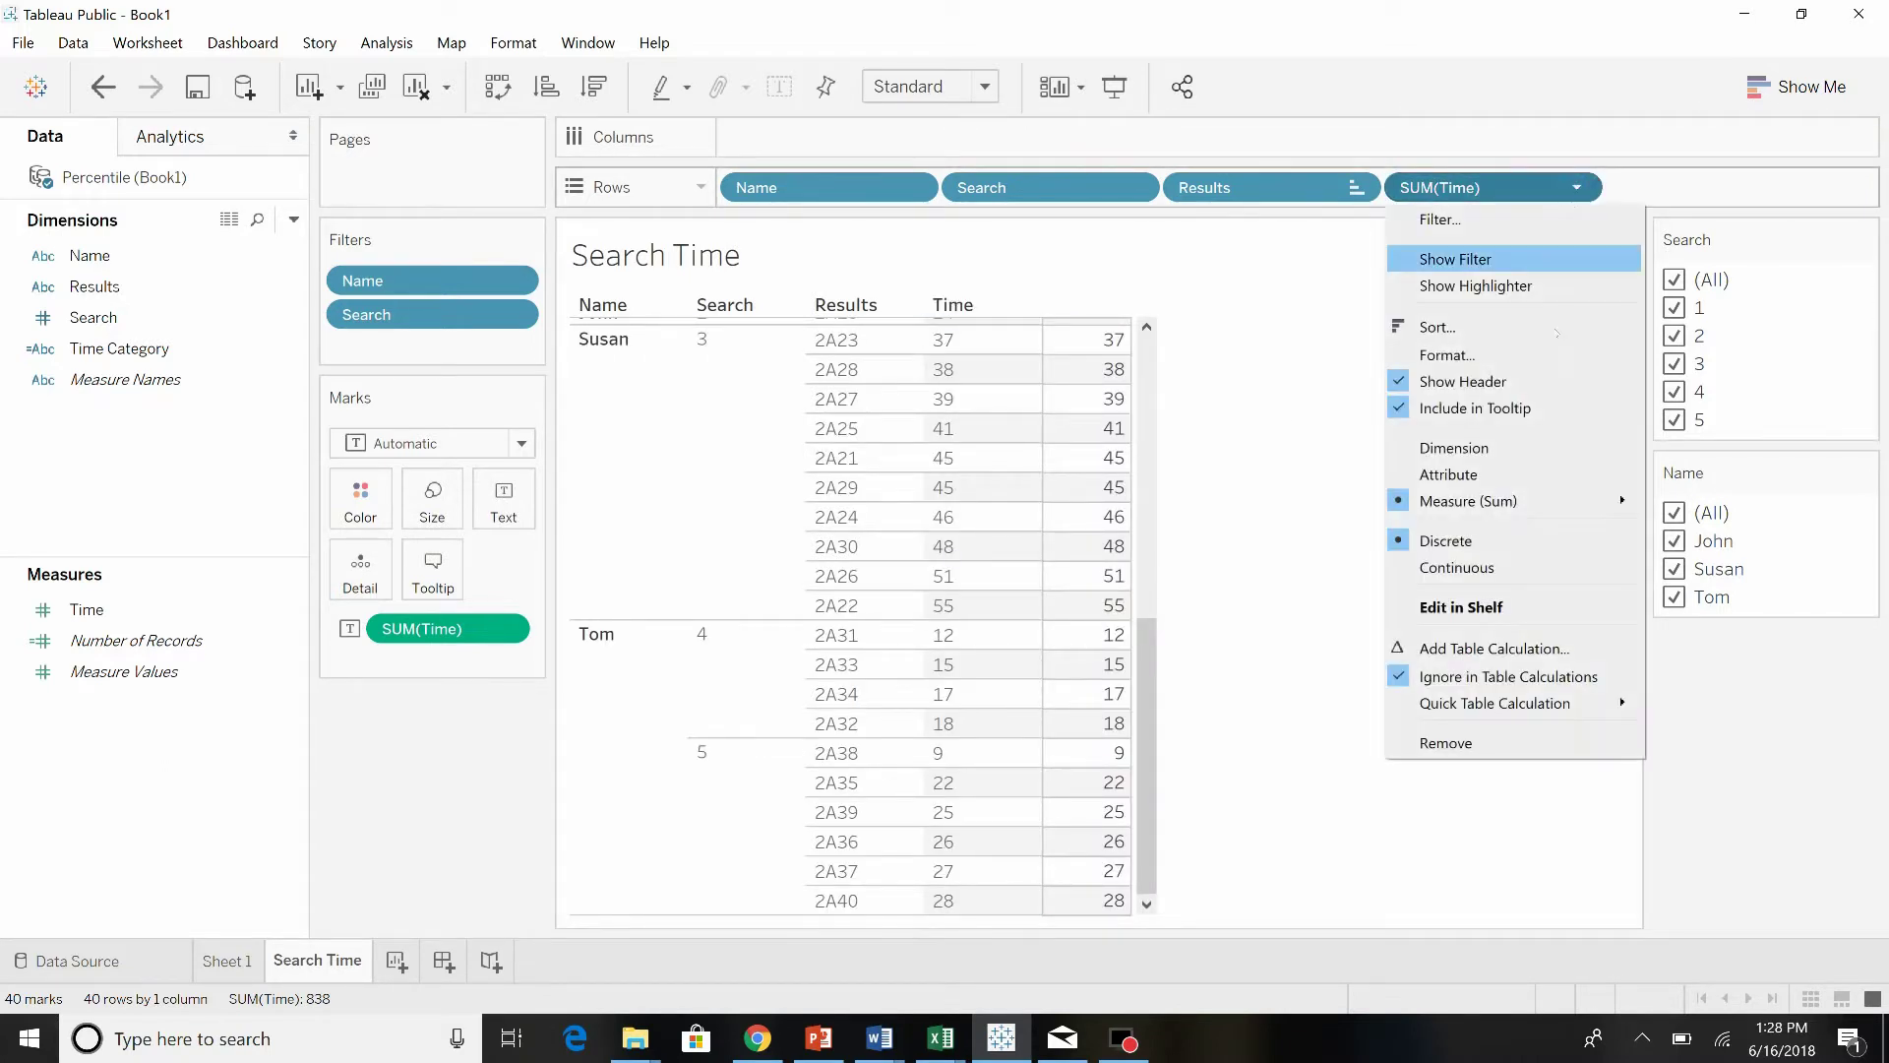
pyautogui.moveTo(1535, 705)
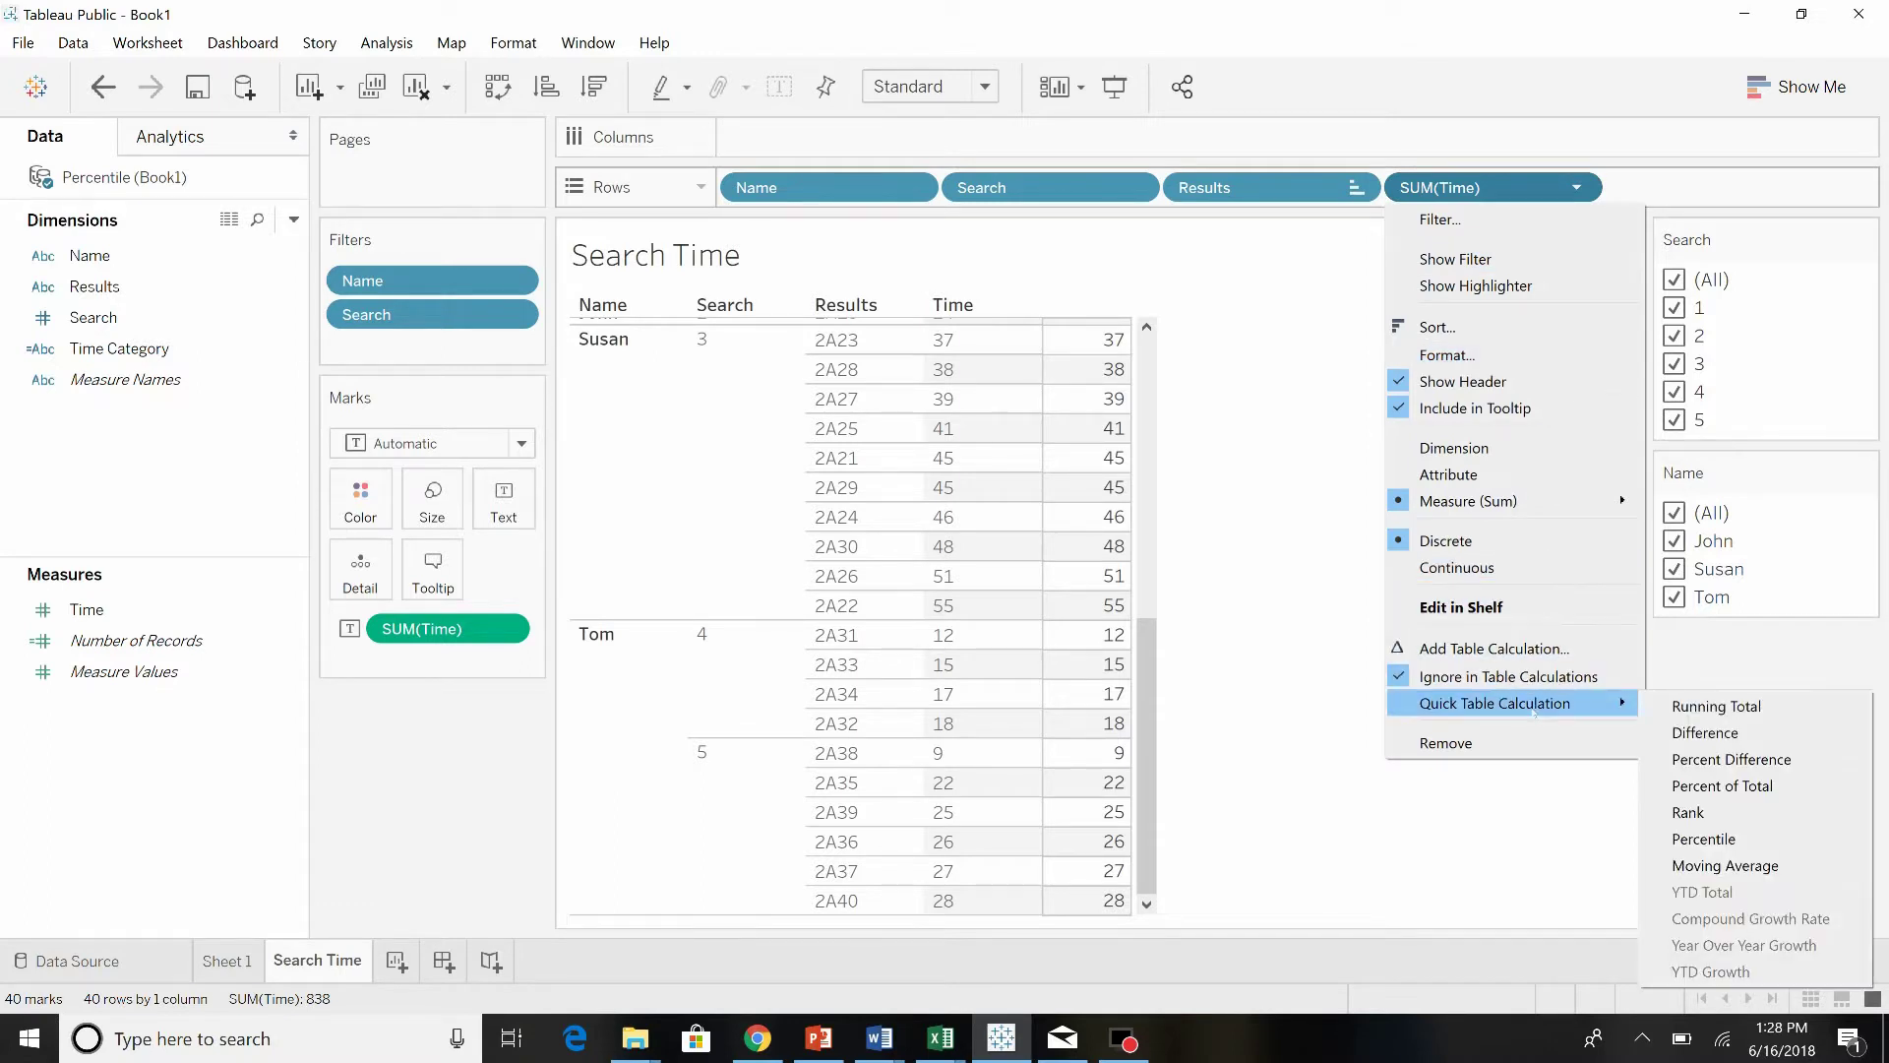
pyautogui.click(1705, 838)
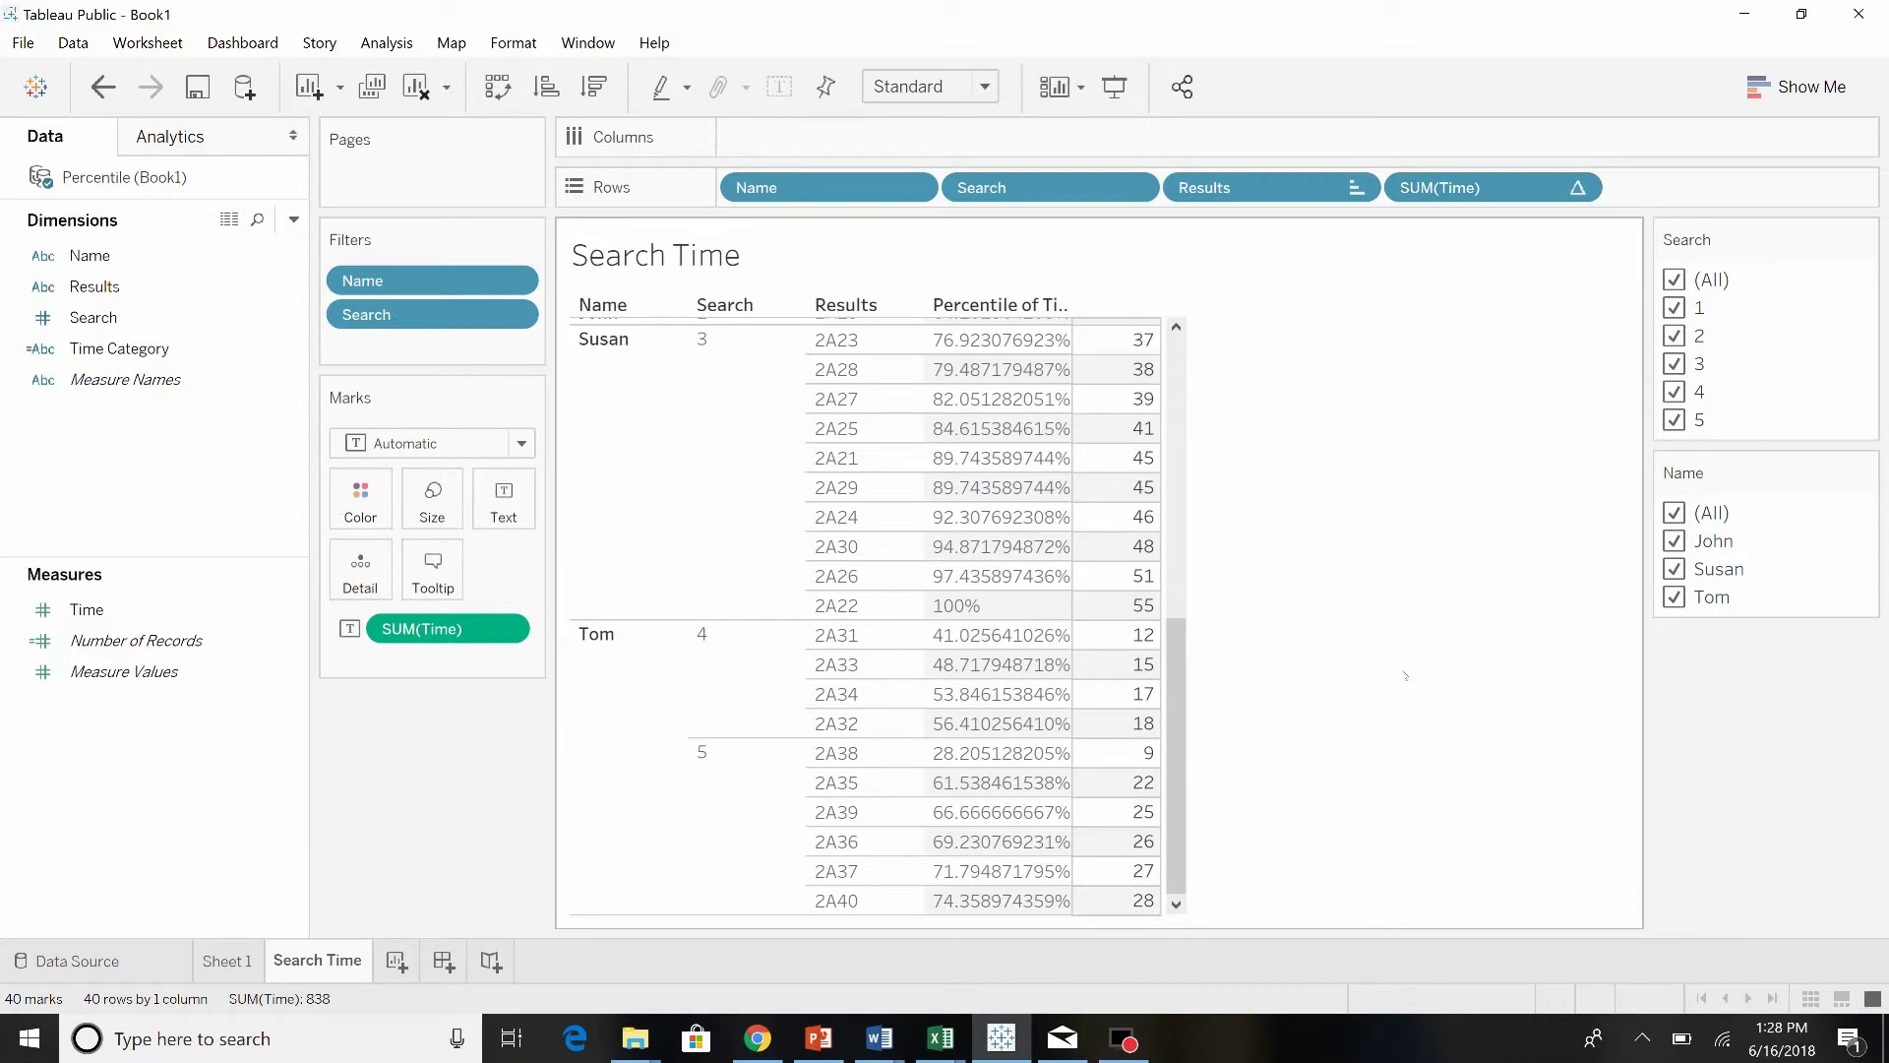
# Step: Format the SUM(Time) percentile numbers as Percentage with 1 decimal place
pyautogui.click(1575, 189)
pyautogui.click(1427, 381)
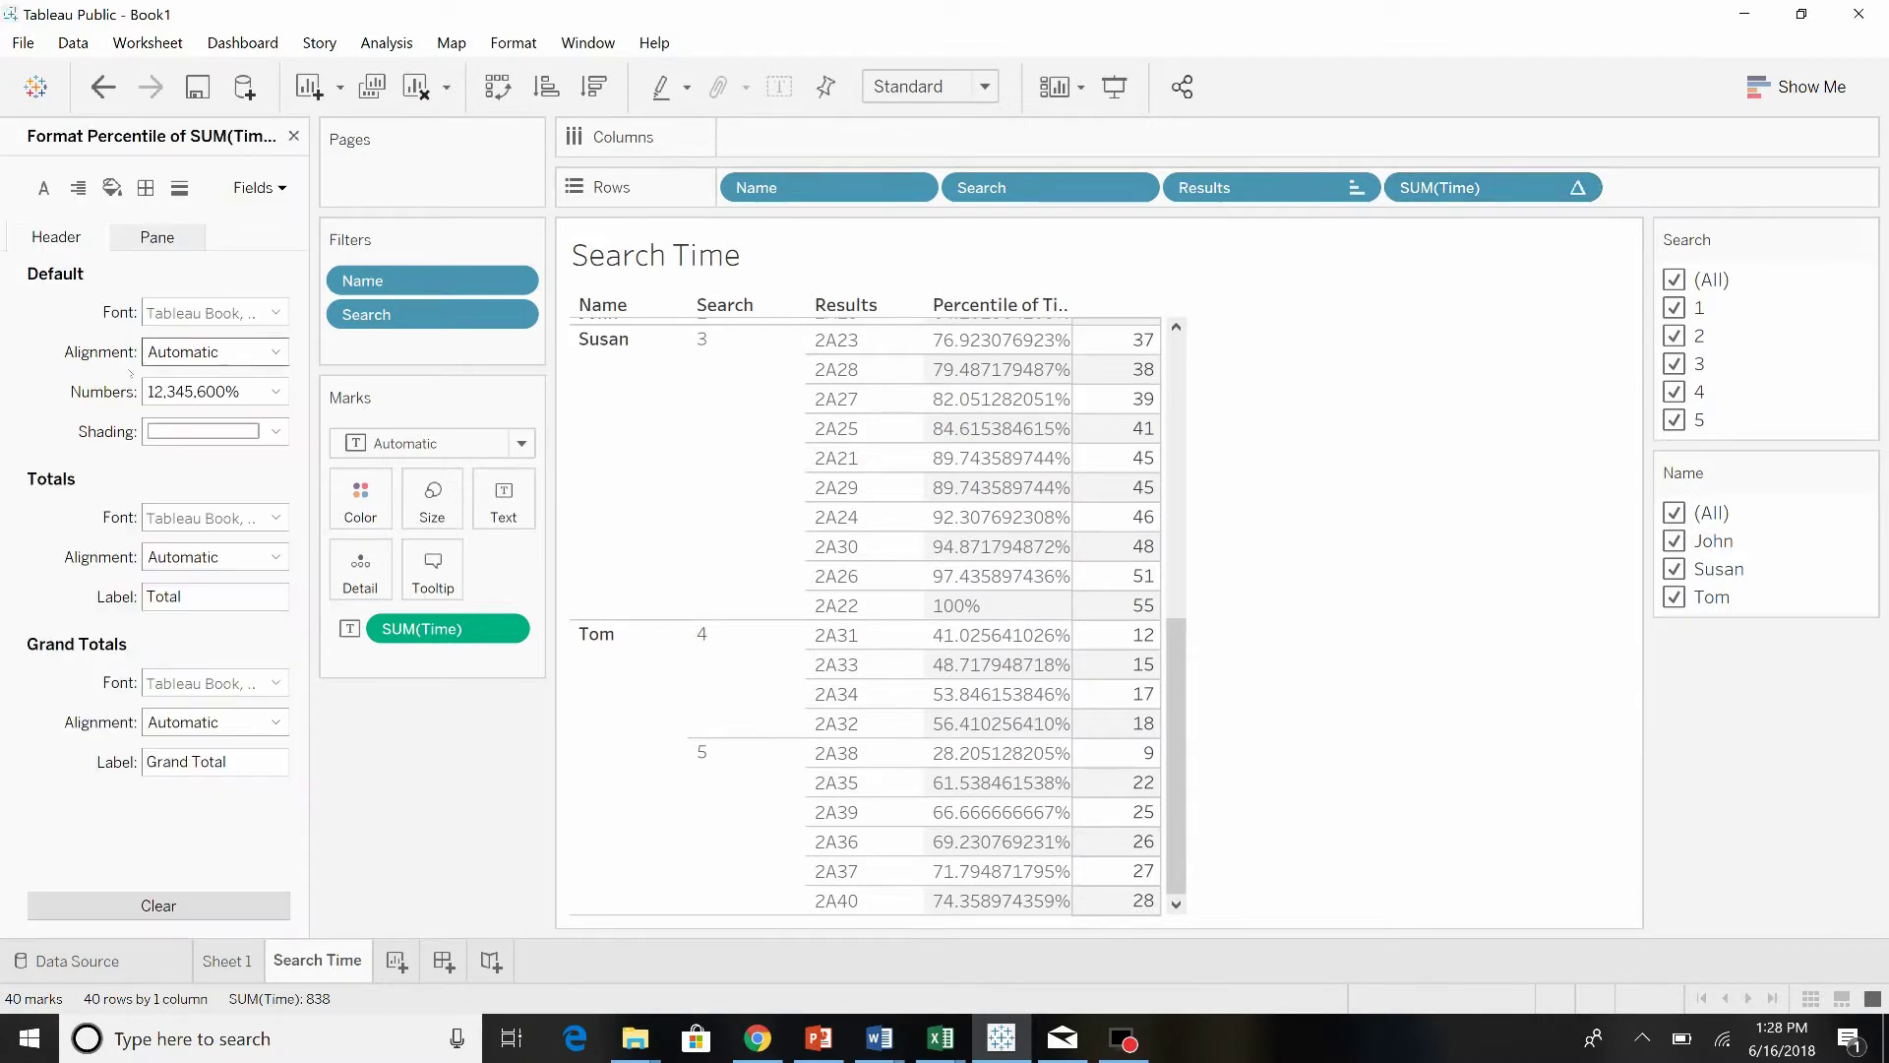
pyautogui.click(276, 392)
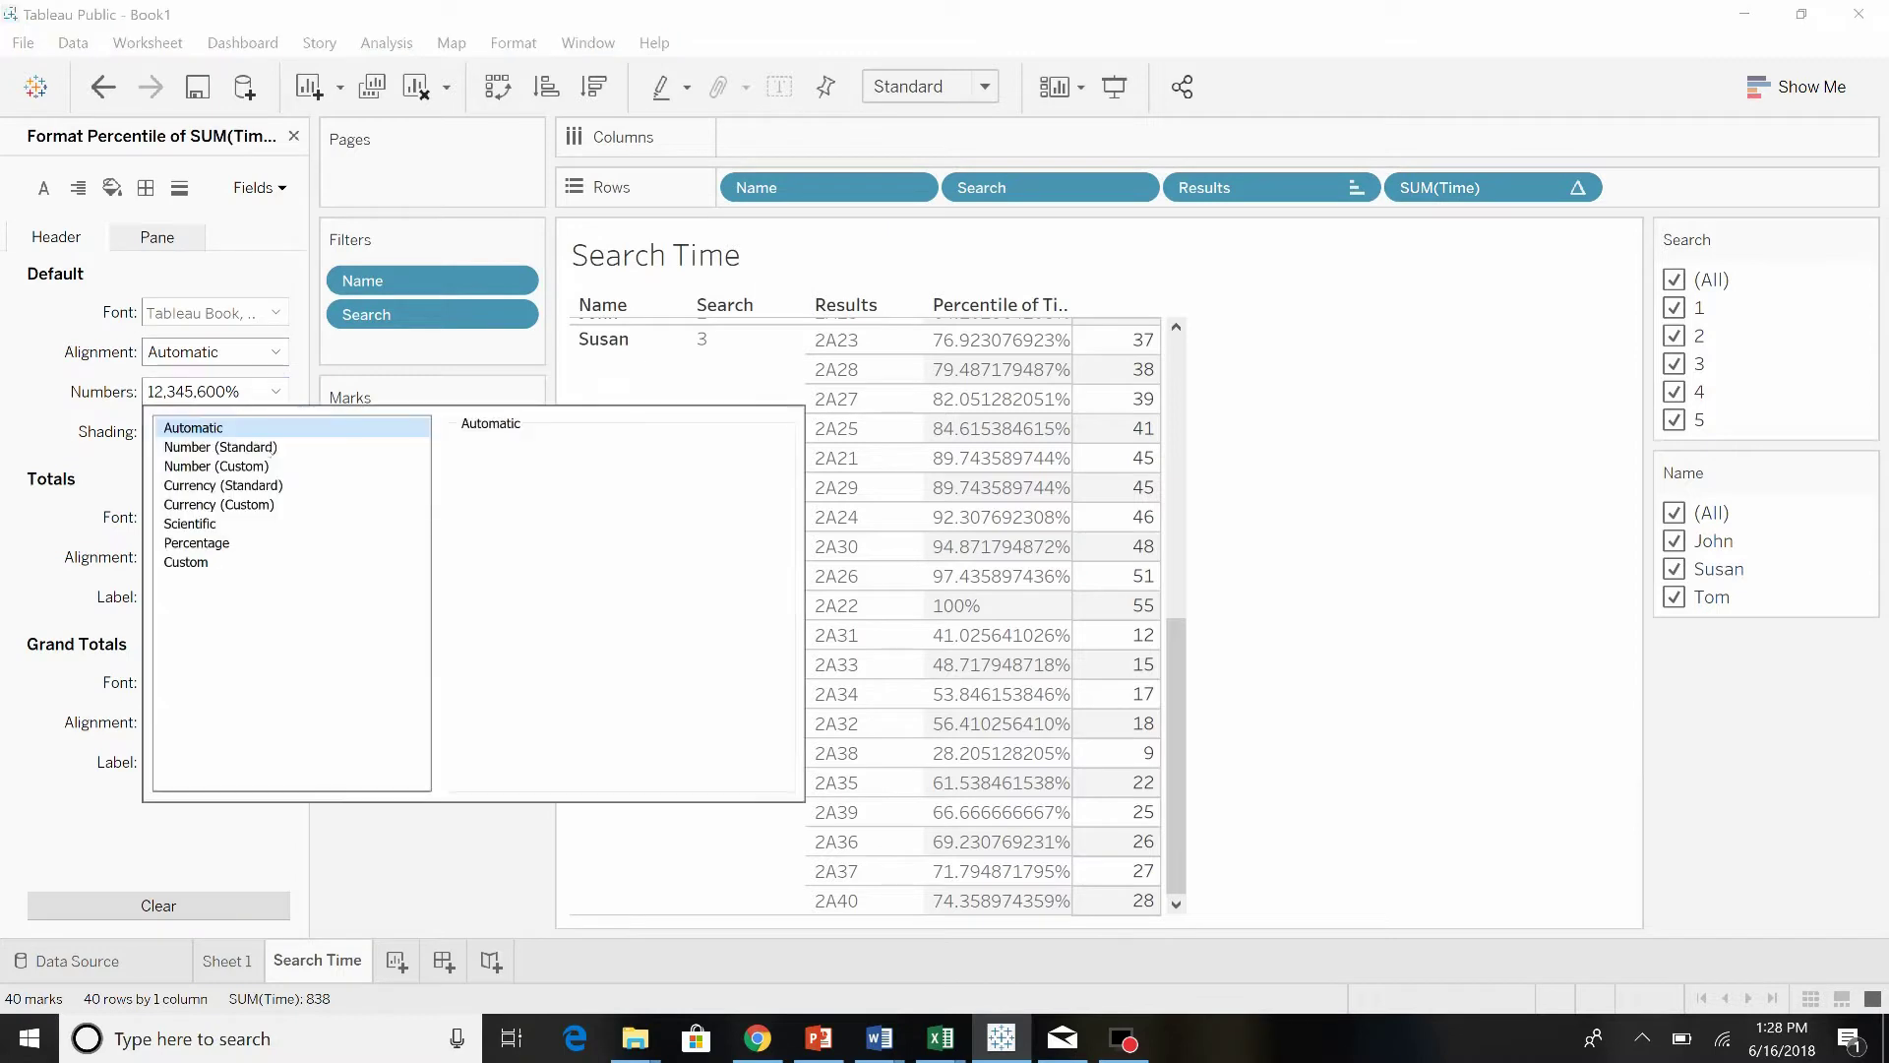
pyautogui.click(196, 543)
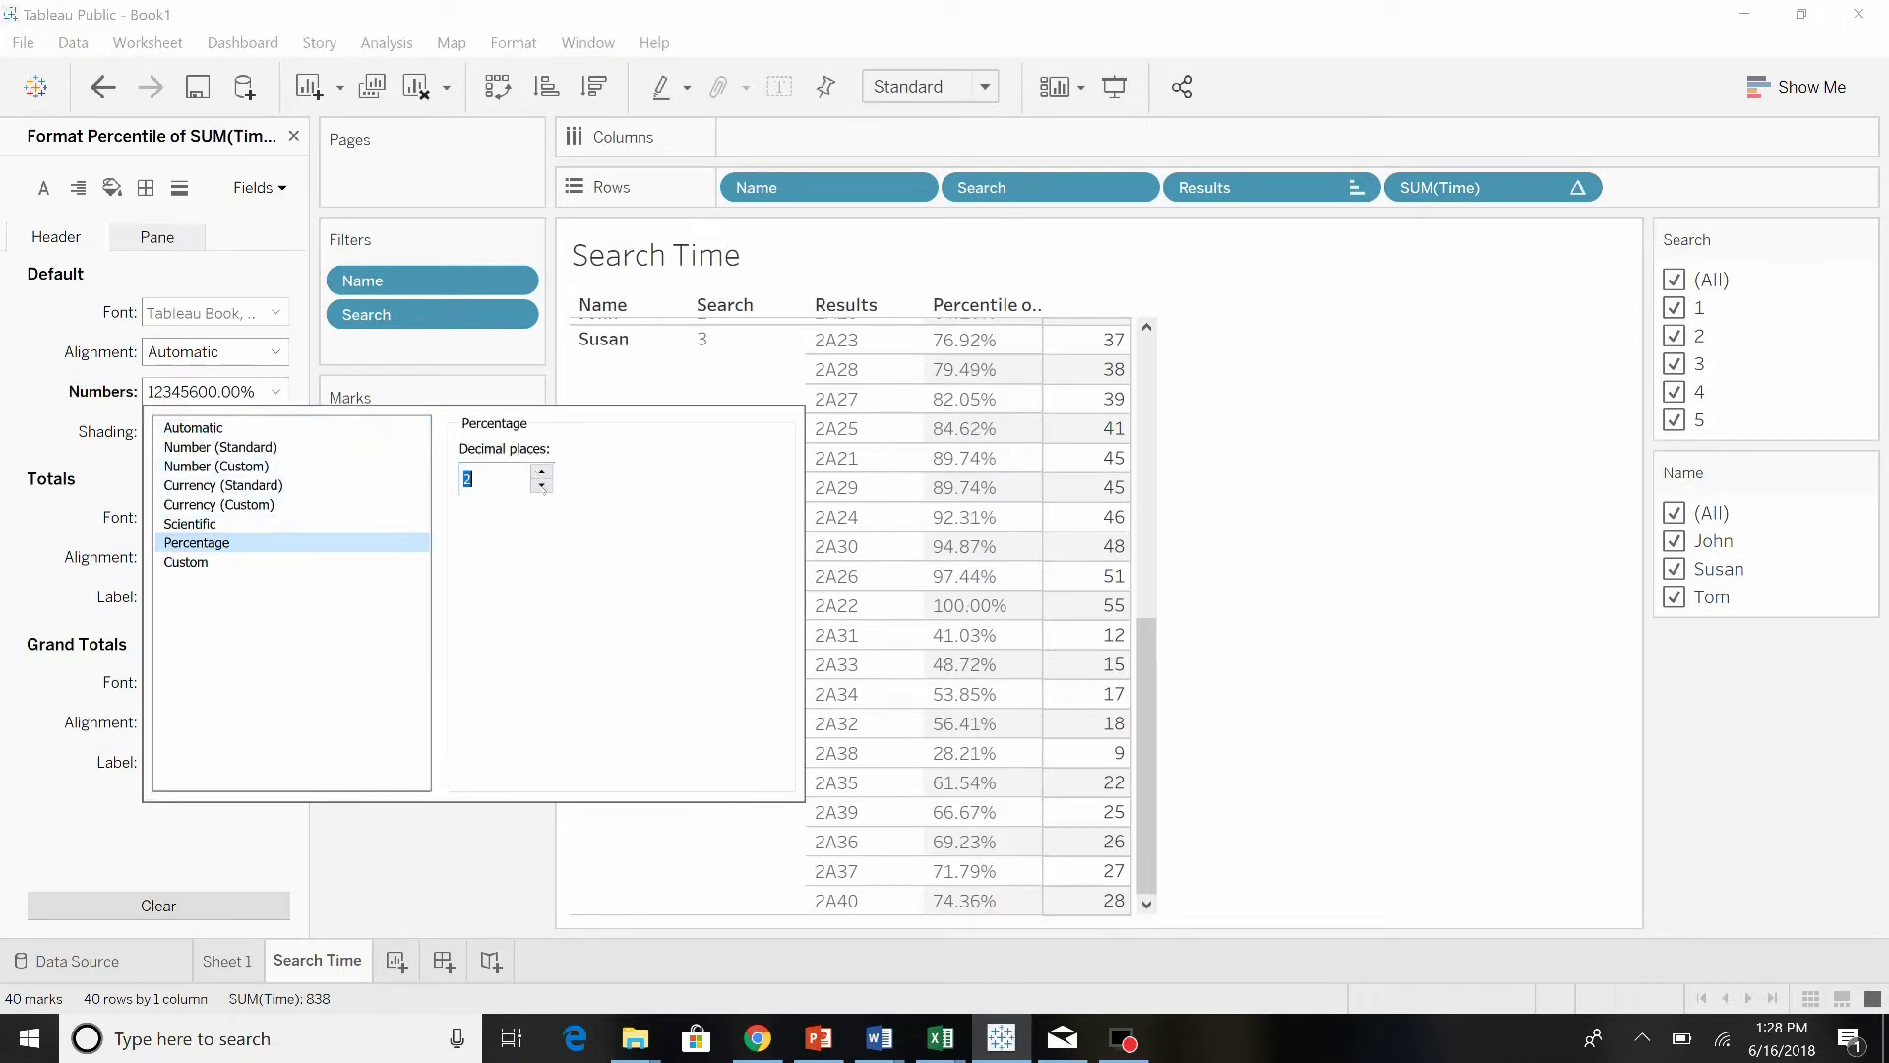
pyautogui.click(541, 485)
pyautogui.click(1430, 388)
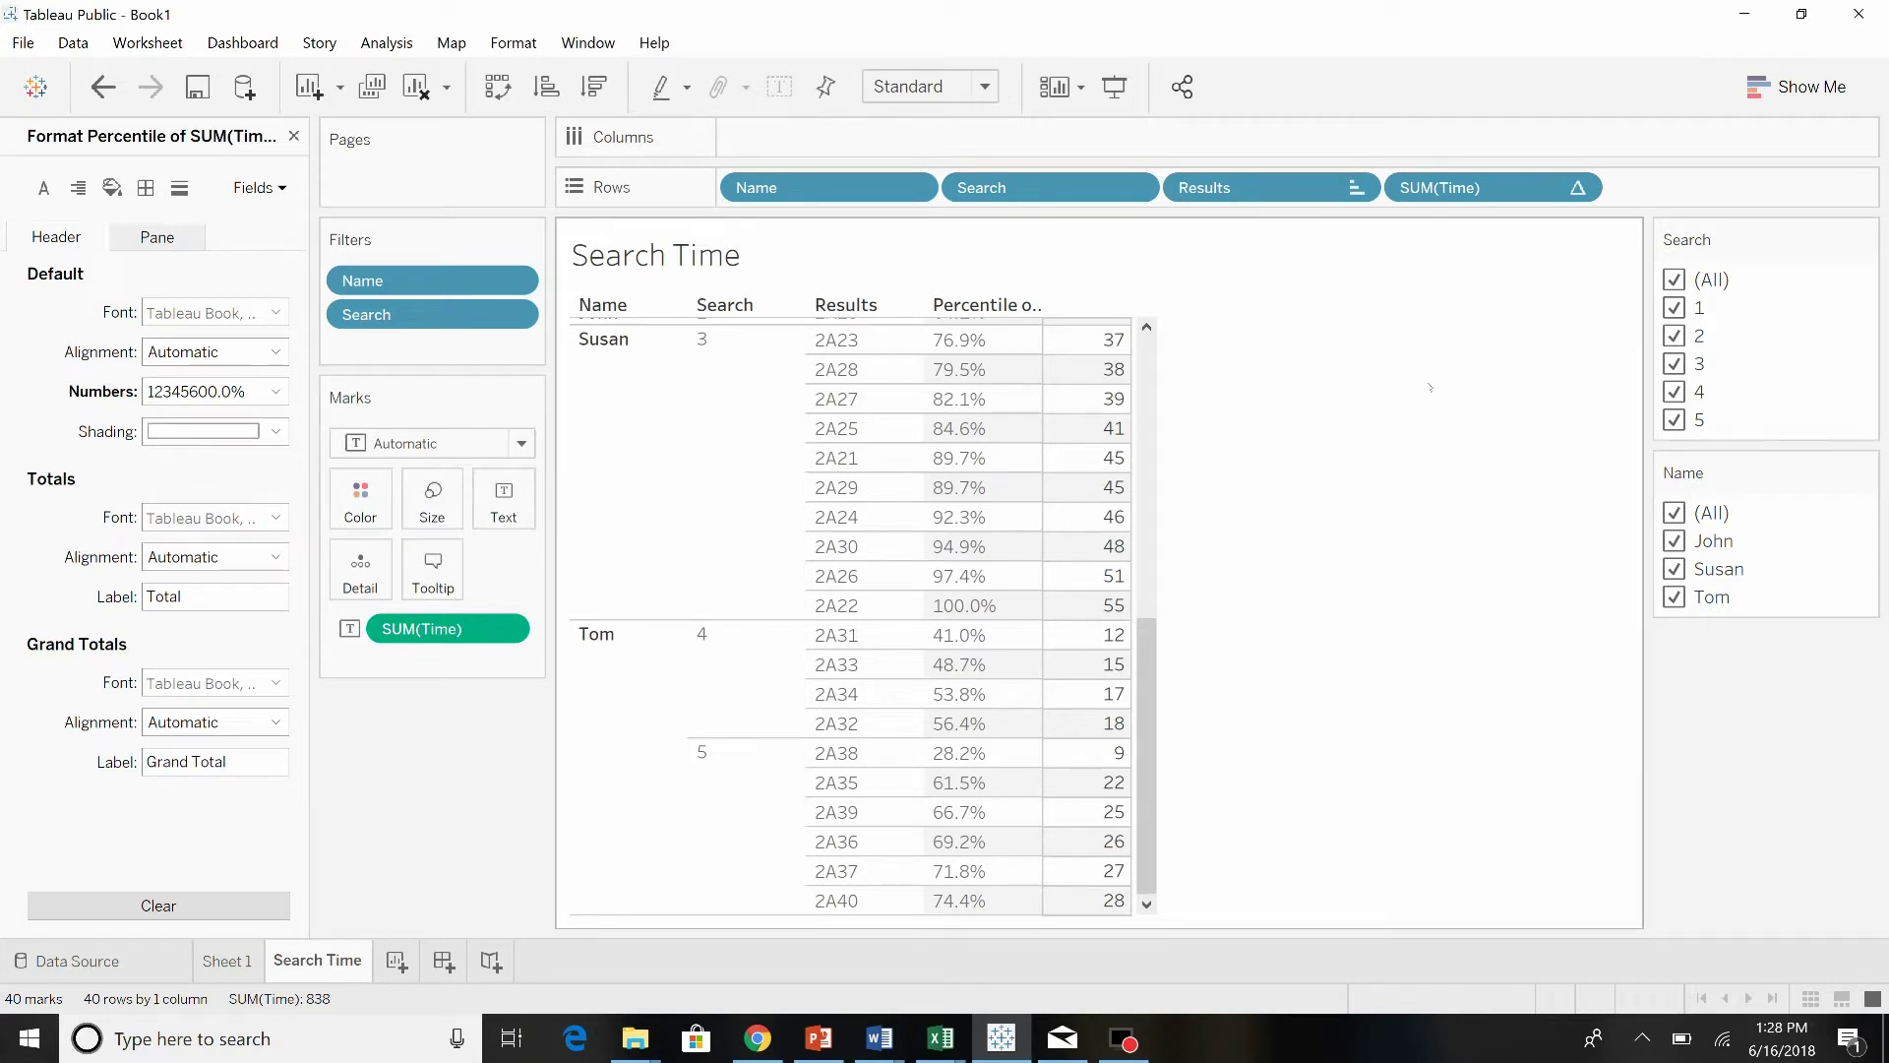
pyautogui.moveTo(1159, 675); pyautogui.dragTo(1160, 383)
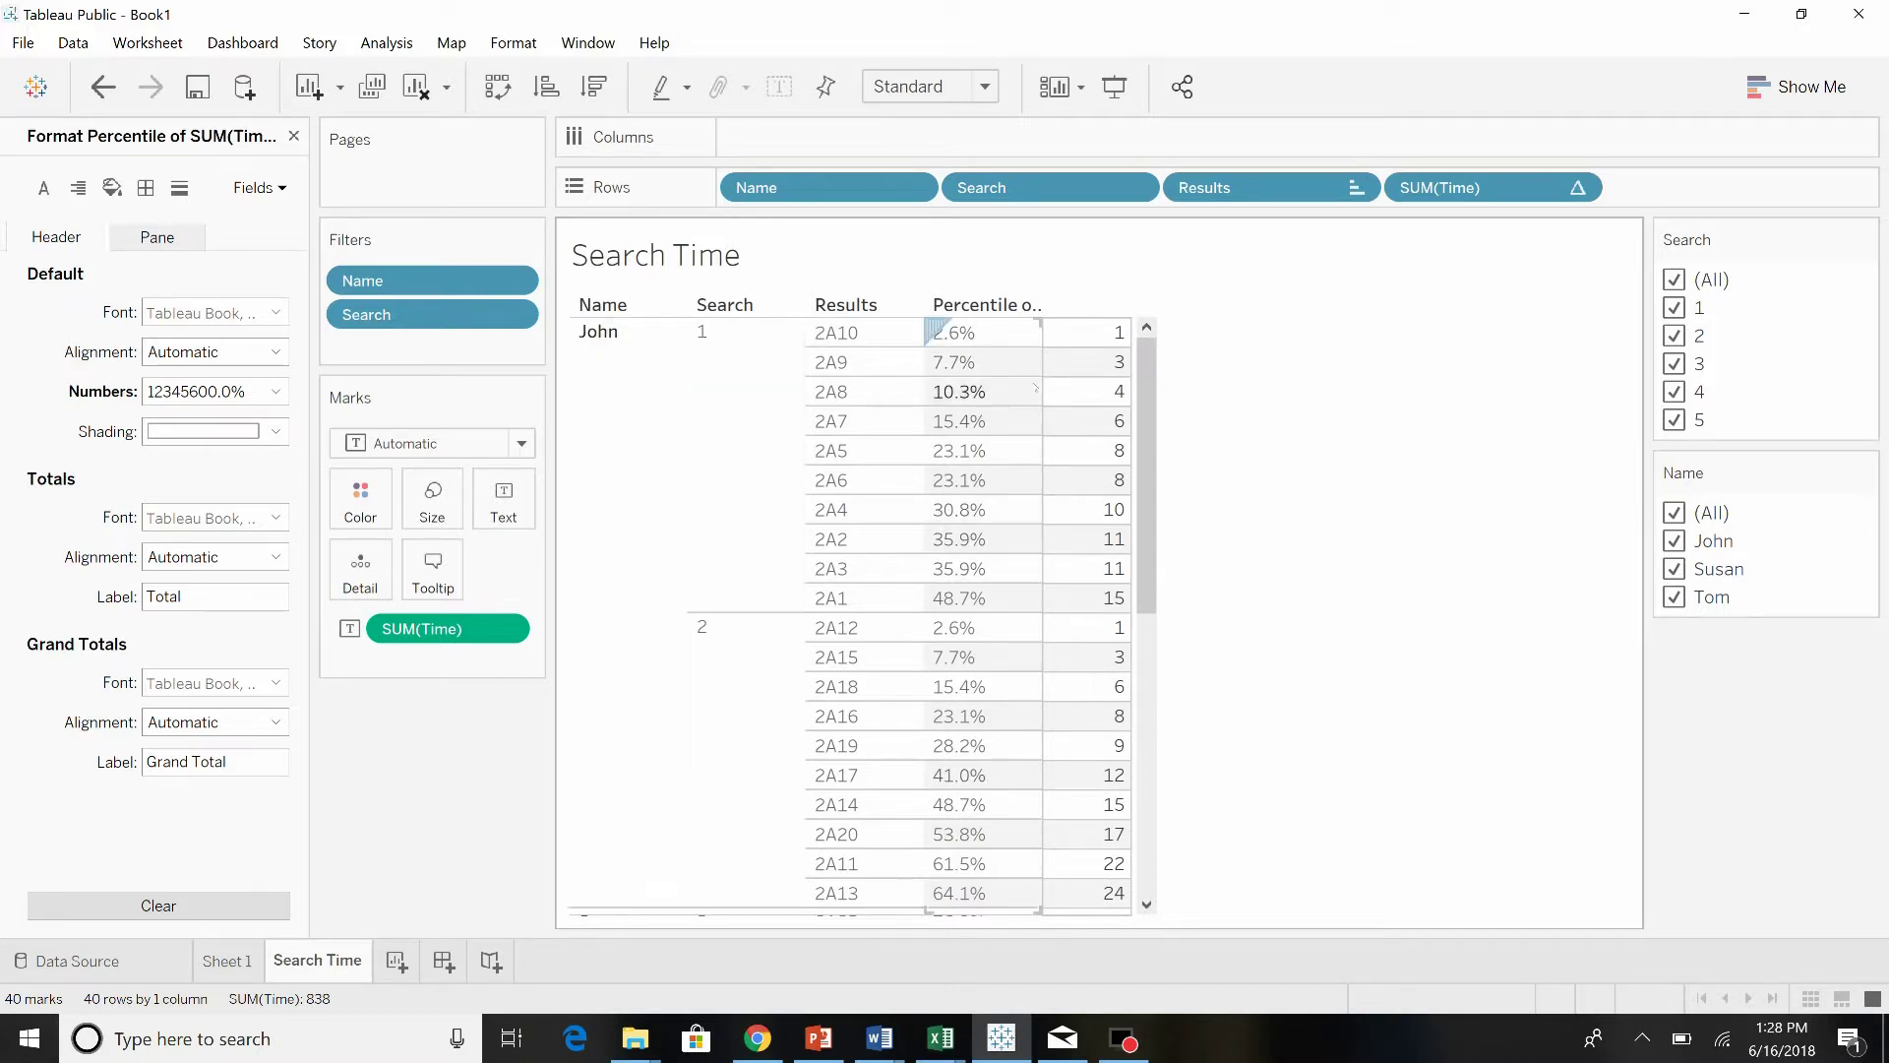
# Step: Open the SUM(Time) percentile pill menu, ready for Edit Table Calculation
pyautogui.click(1579, 189)
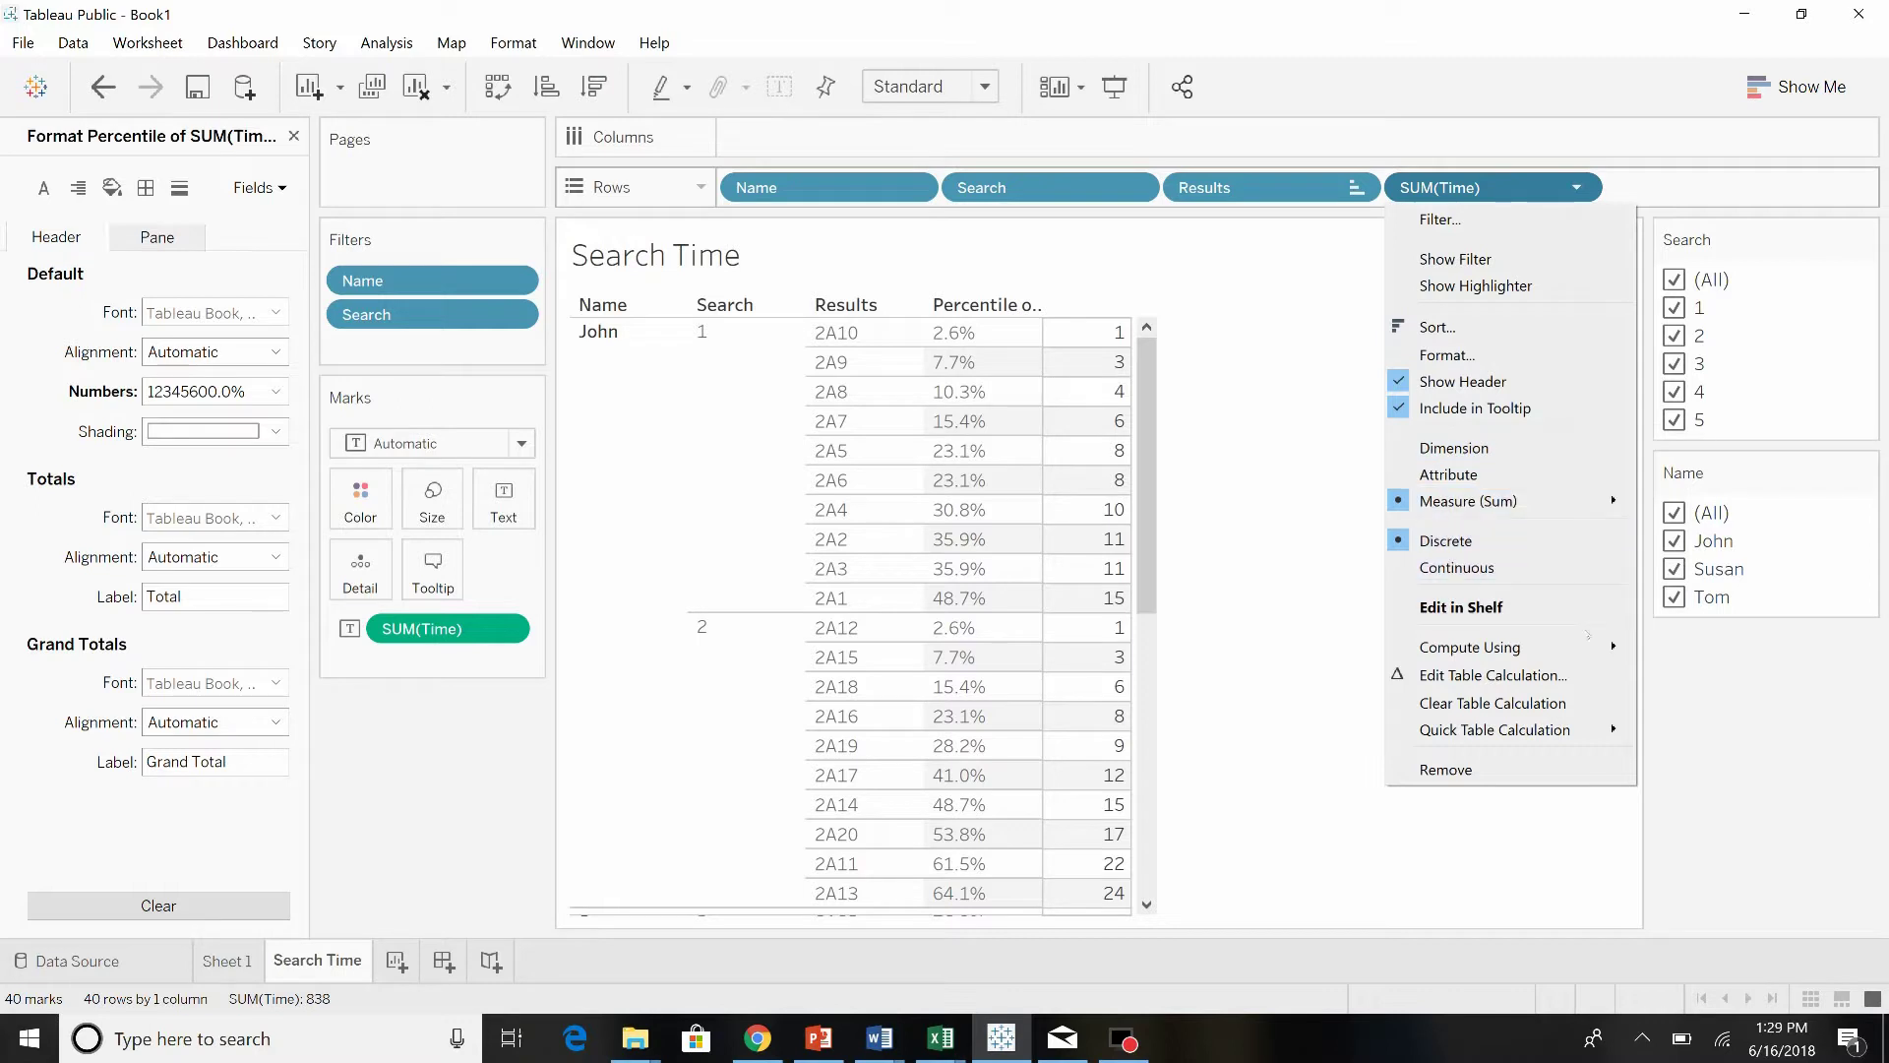
pyautogui.moveTo(1587, 641)
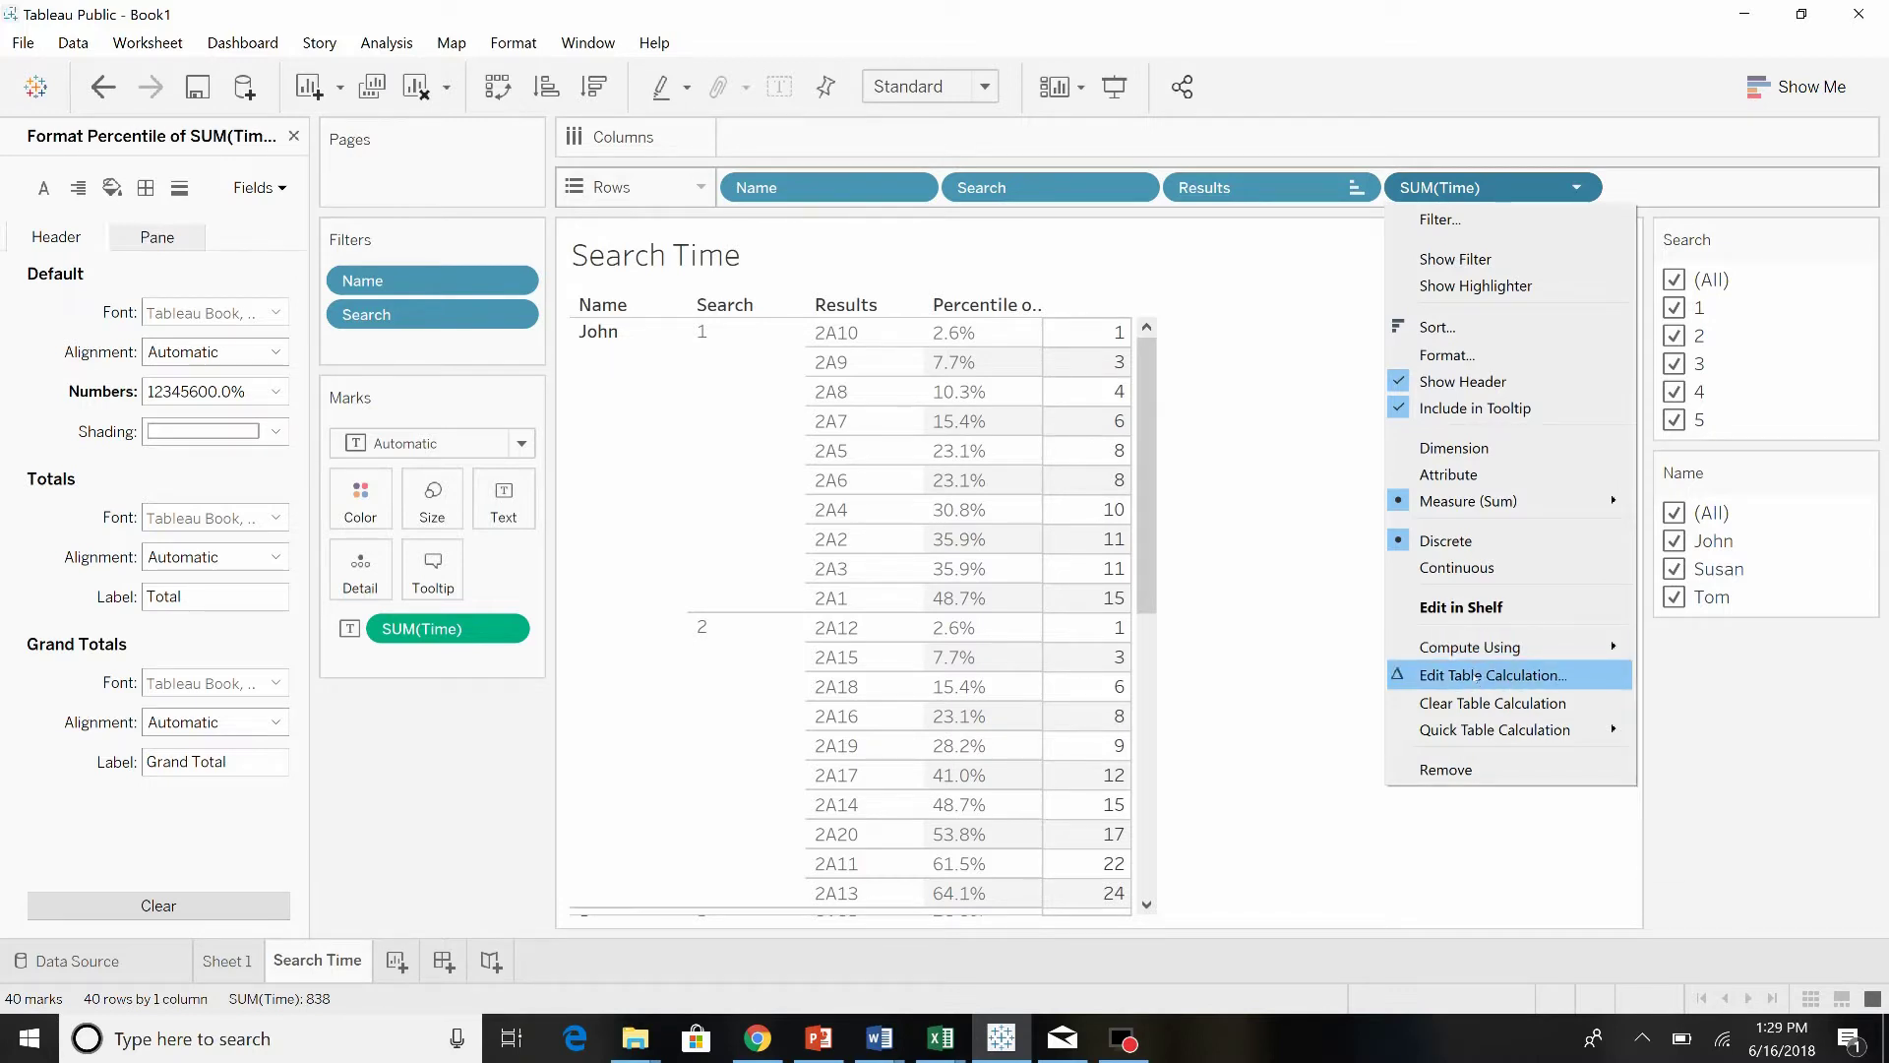
# Step: Compute the percentile by Specific Dimensions, unchecking Name and Search so only Results remains
pyautogui.click(1476, 677)
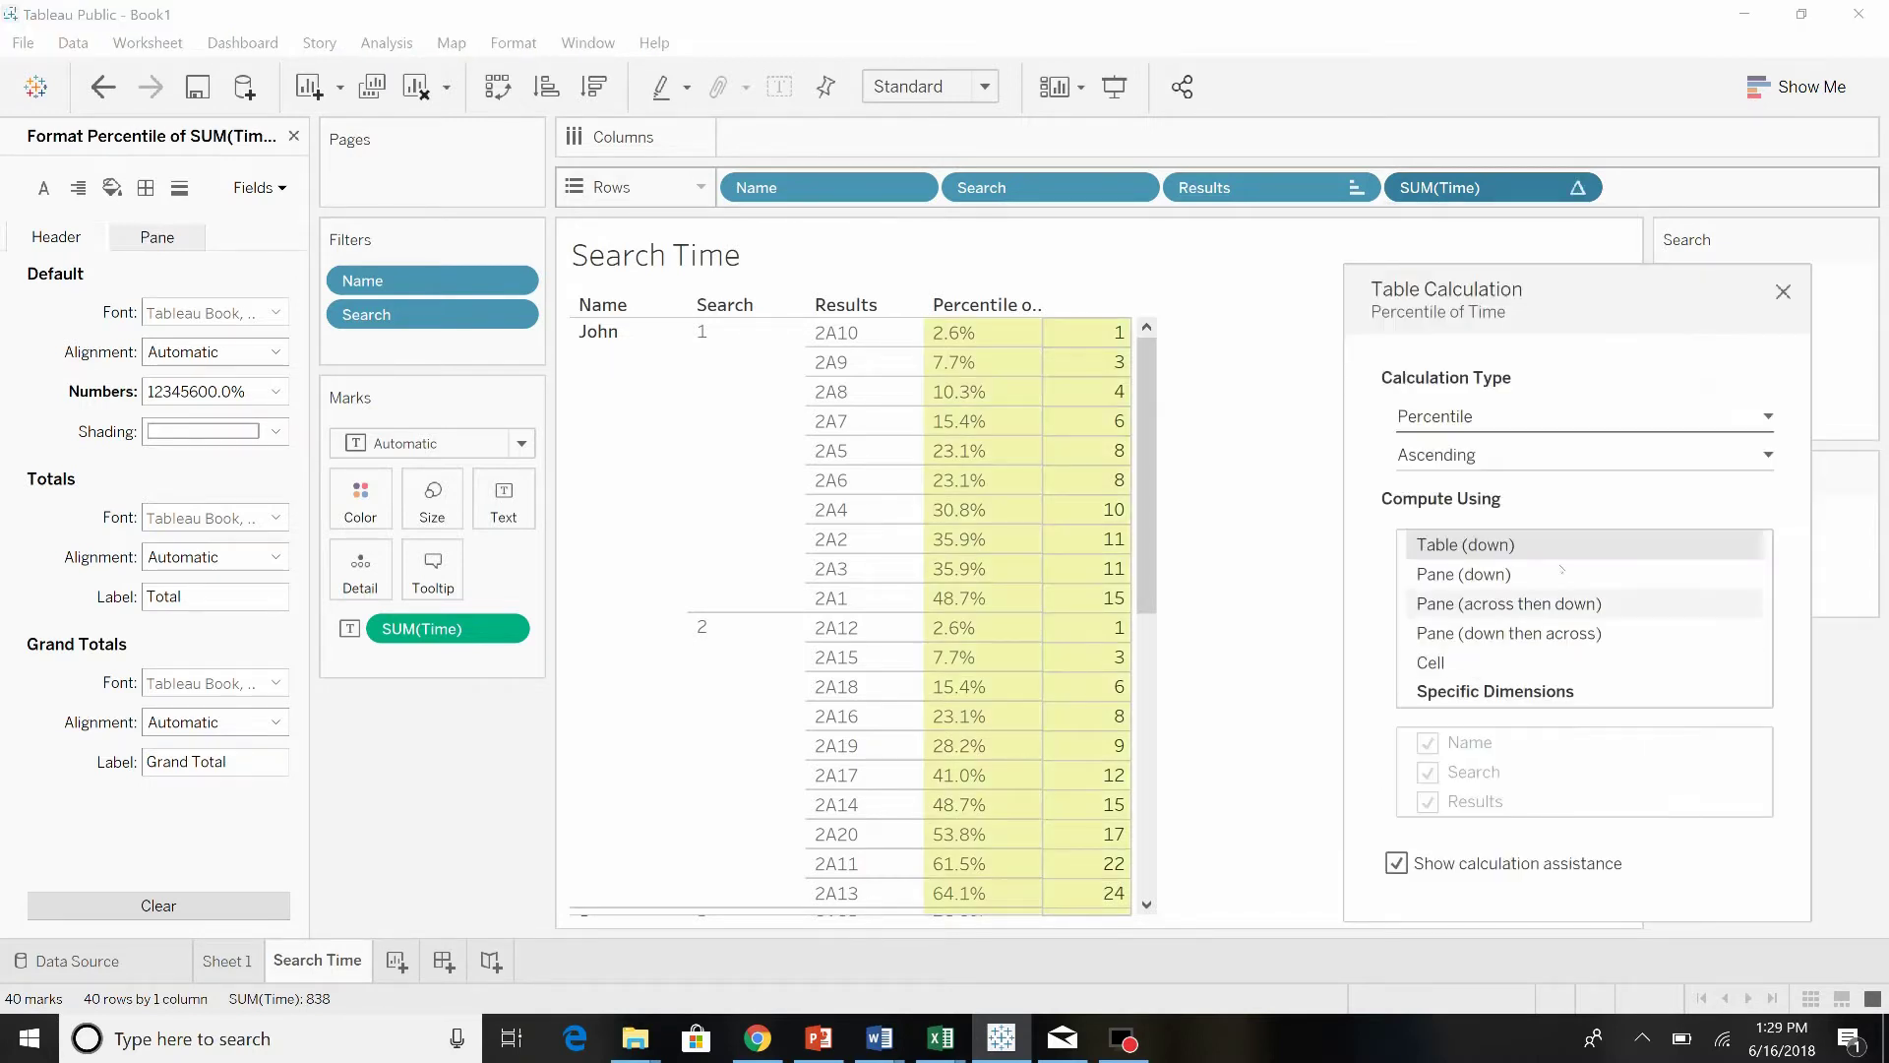
pyautogui.click(1477, 693)
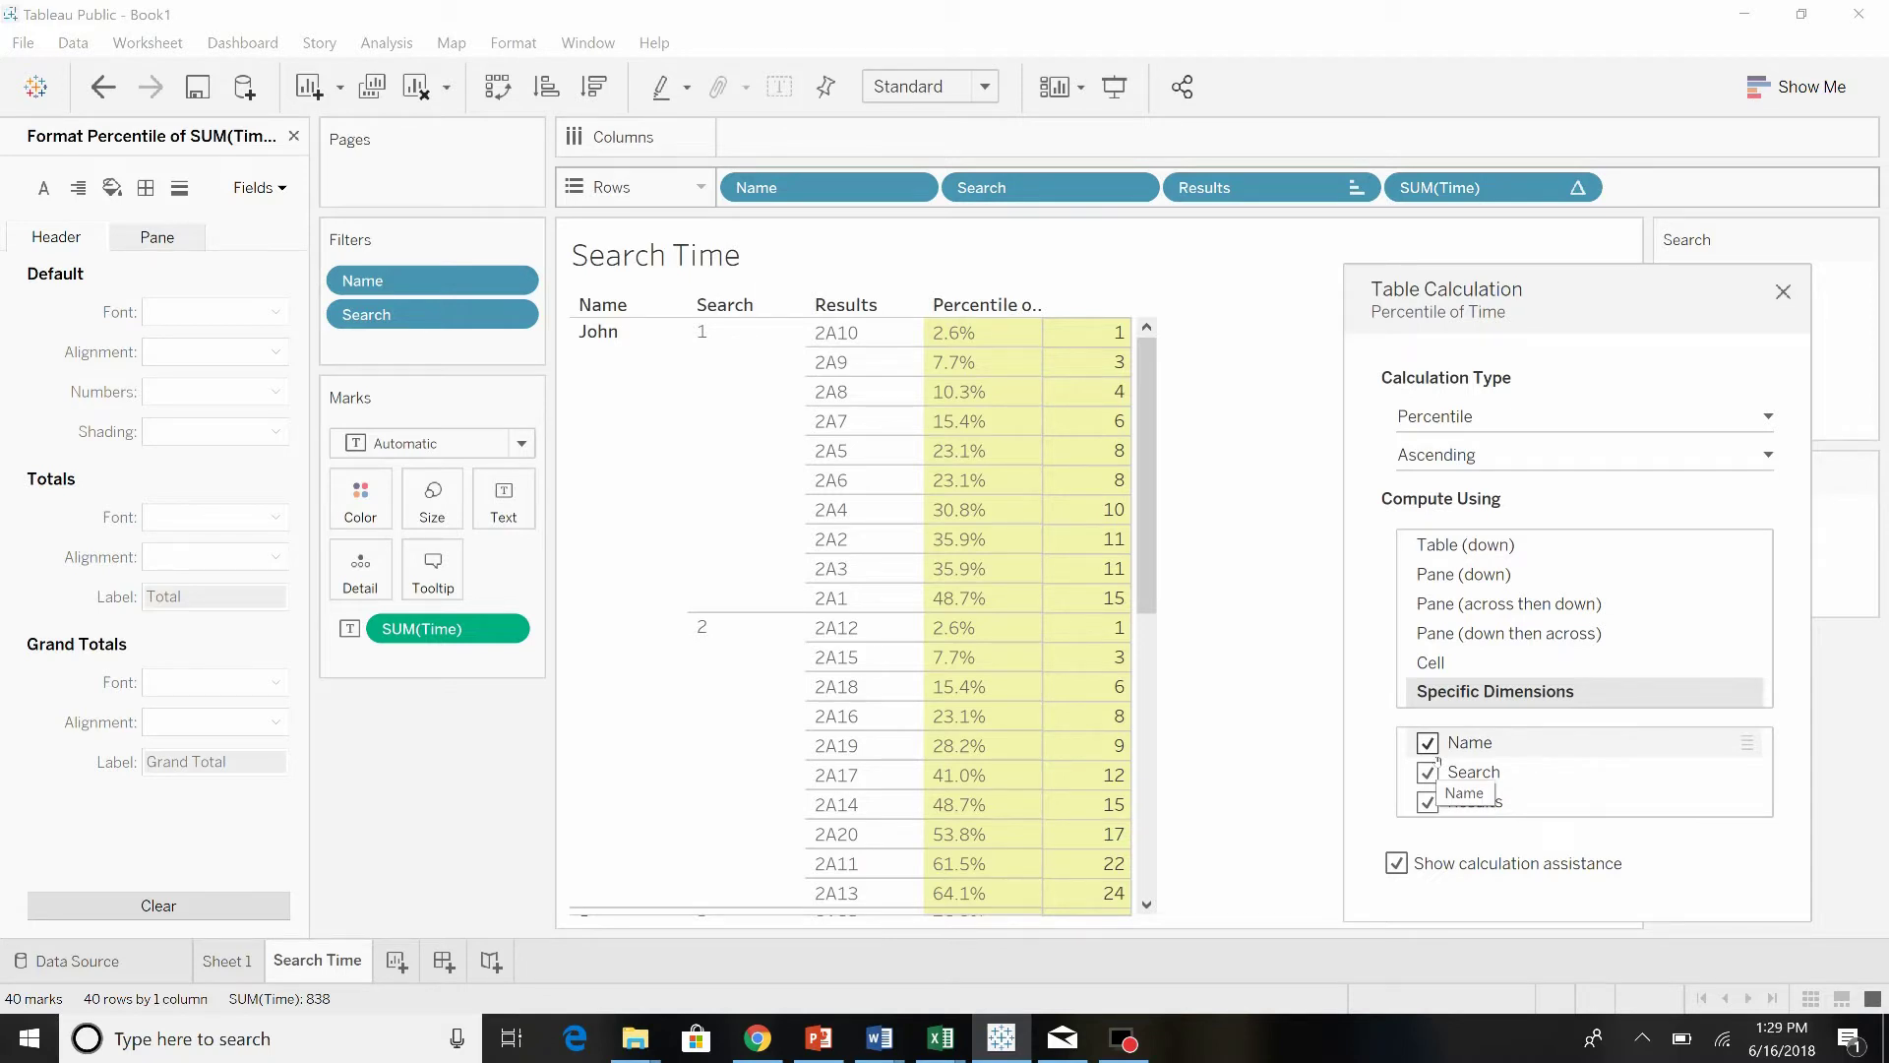
pyautogui.click(1437, 758)
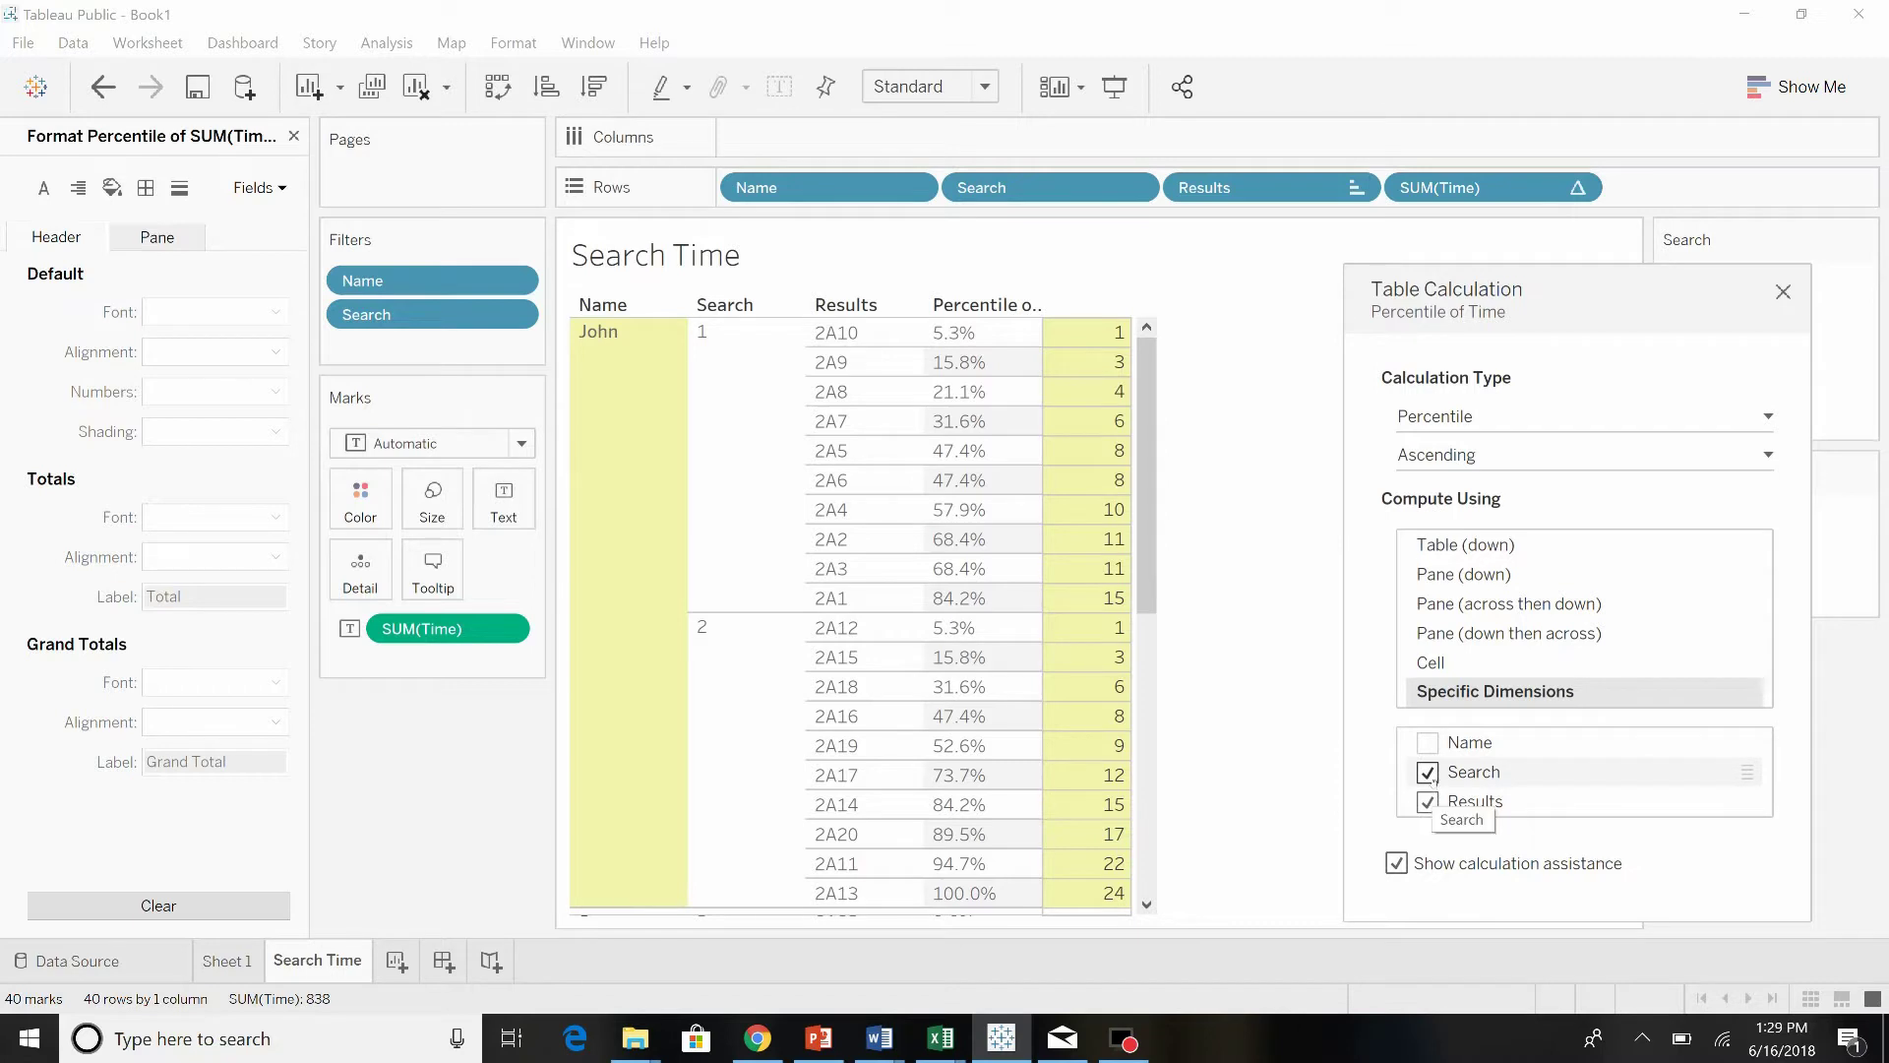
pyautogui.click(1432, 775)
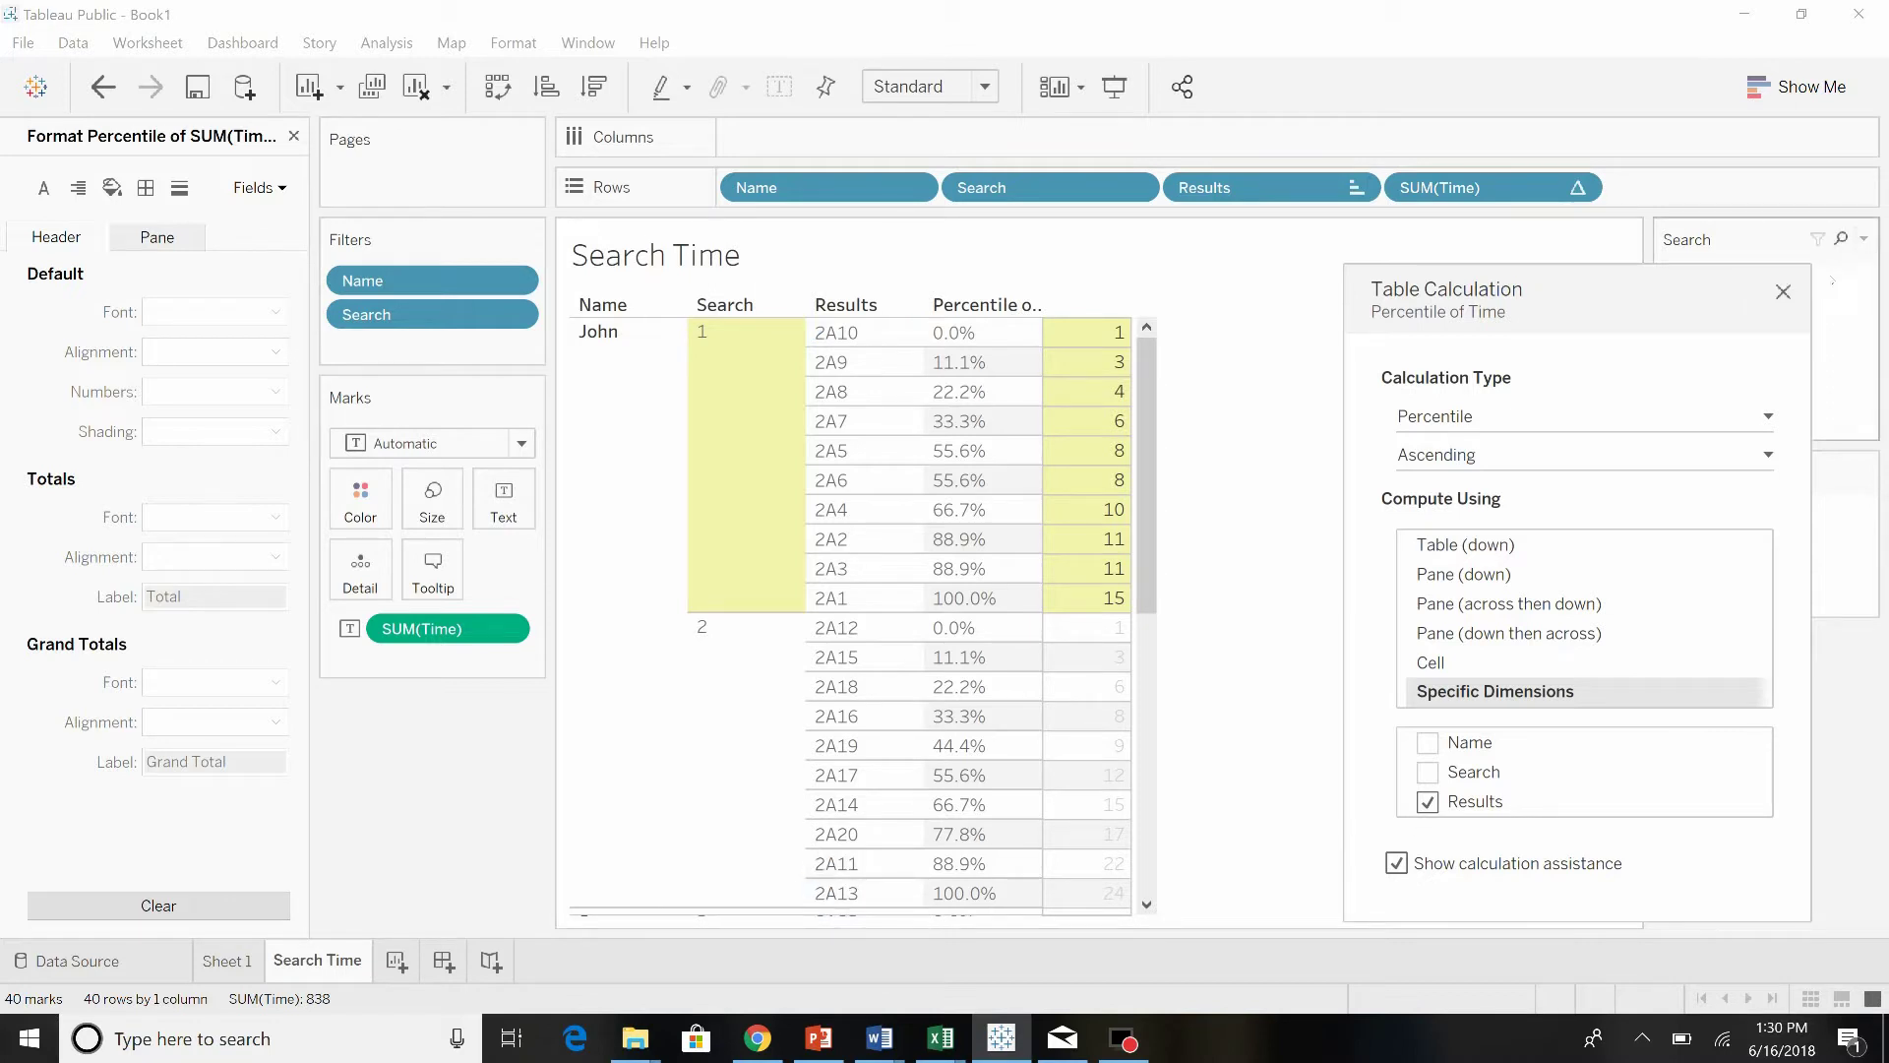
# Step: Close the table calculation and formatting panes to return to the Data pane
pyautogui.click(1785, 293)
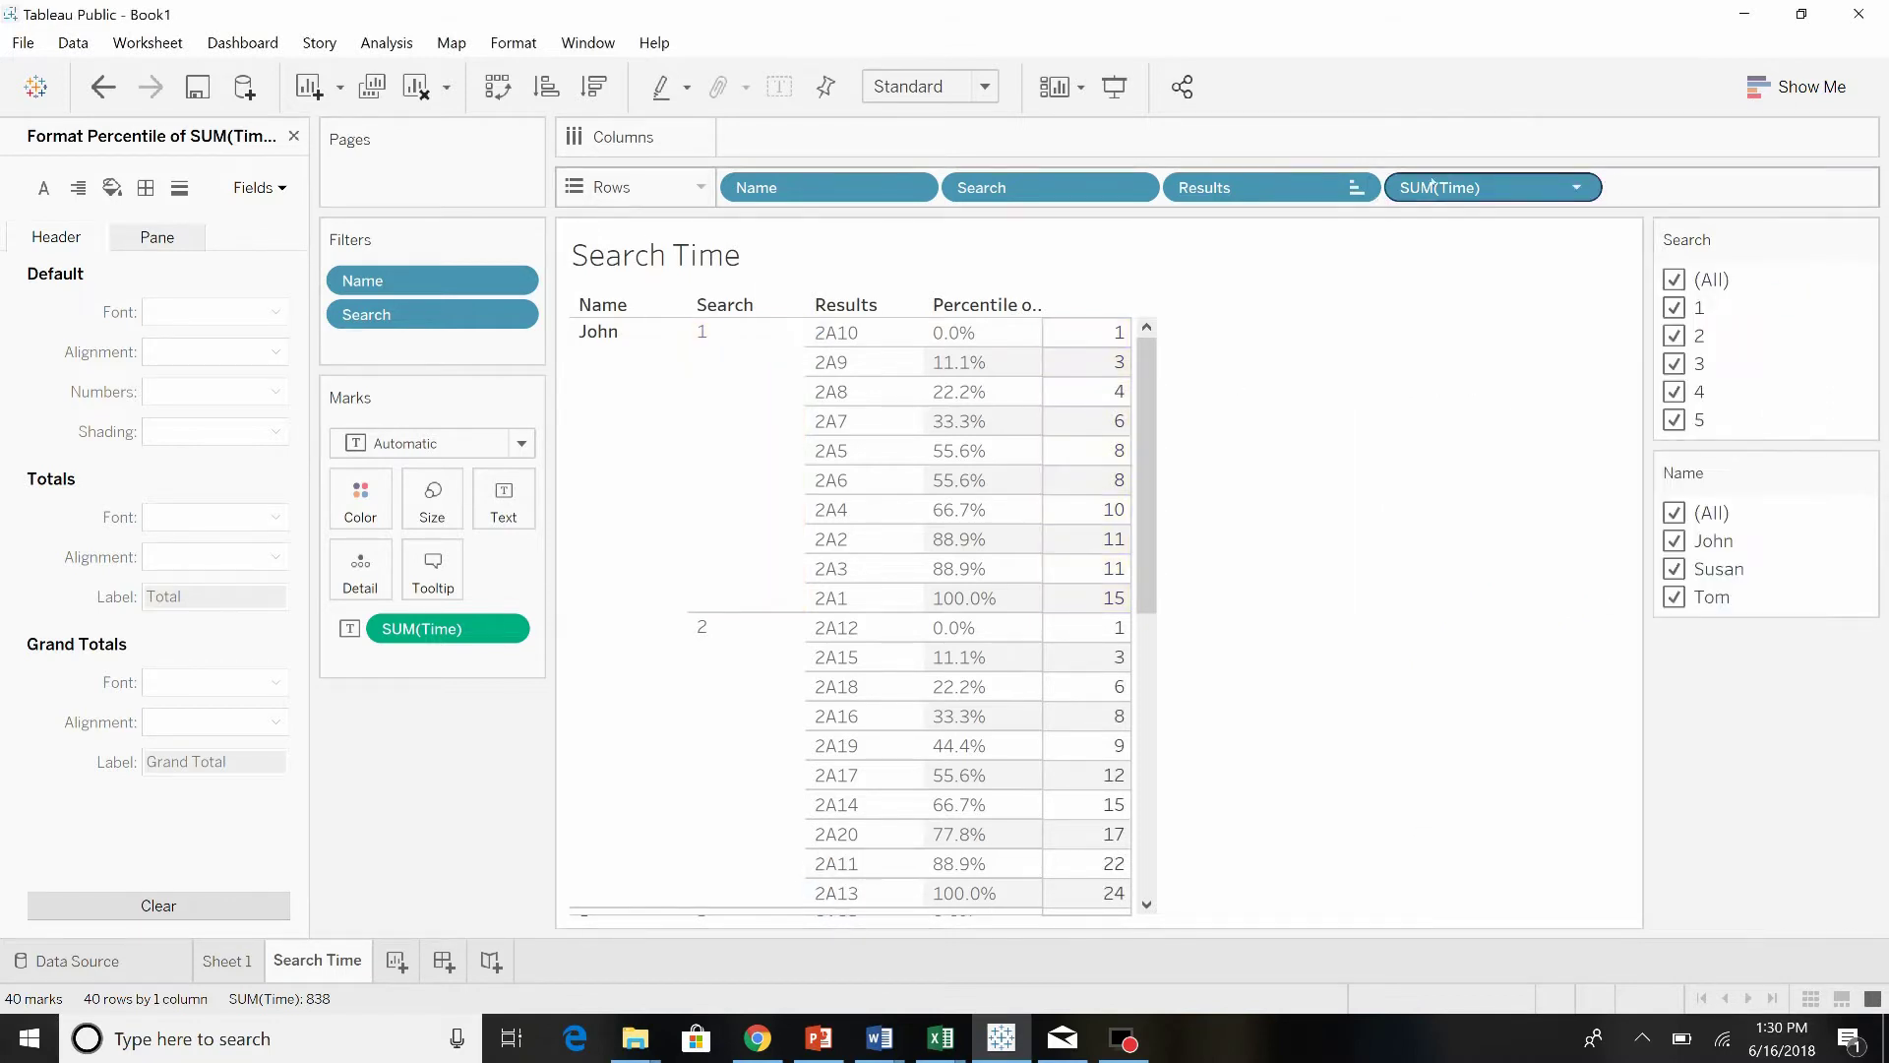
pyautogui.click(1578, 189)
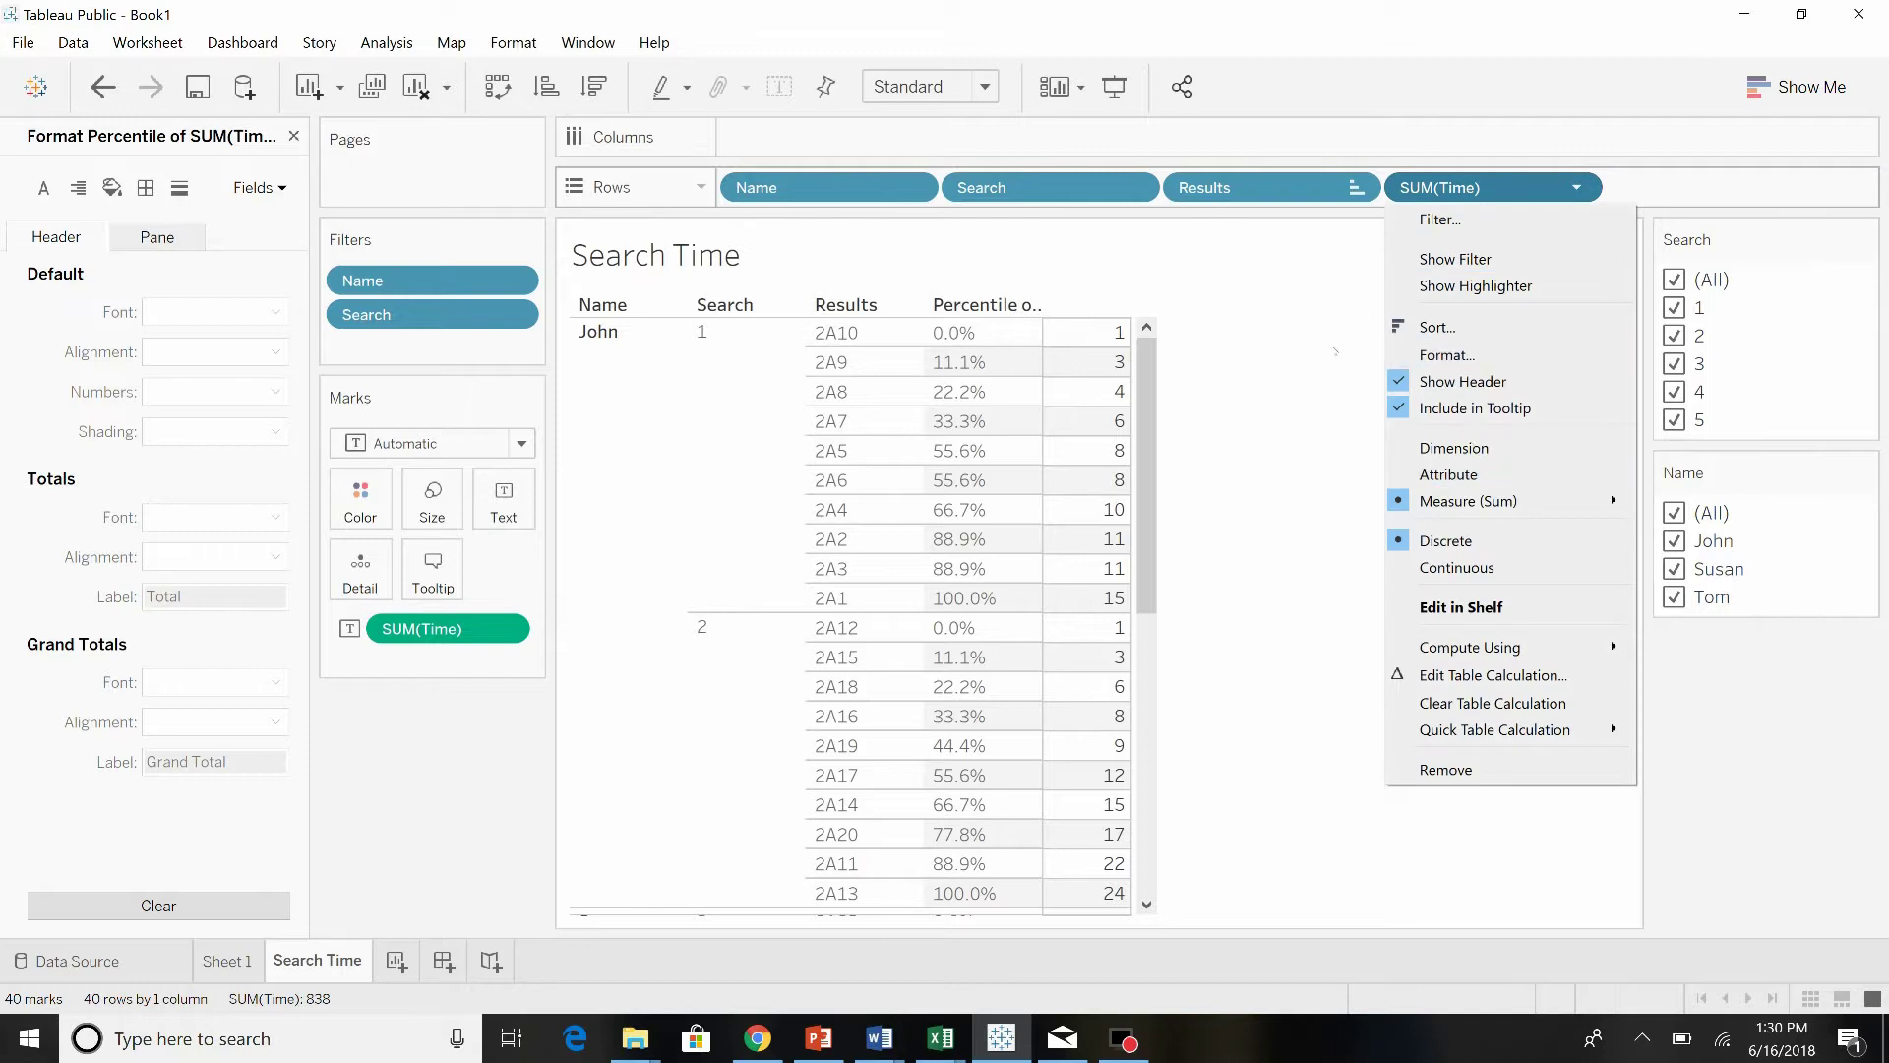
pyautogui.click(1329, 349)
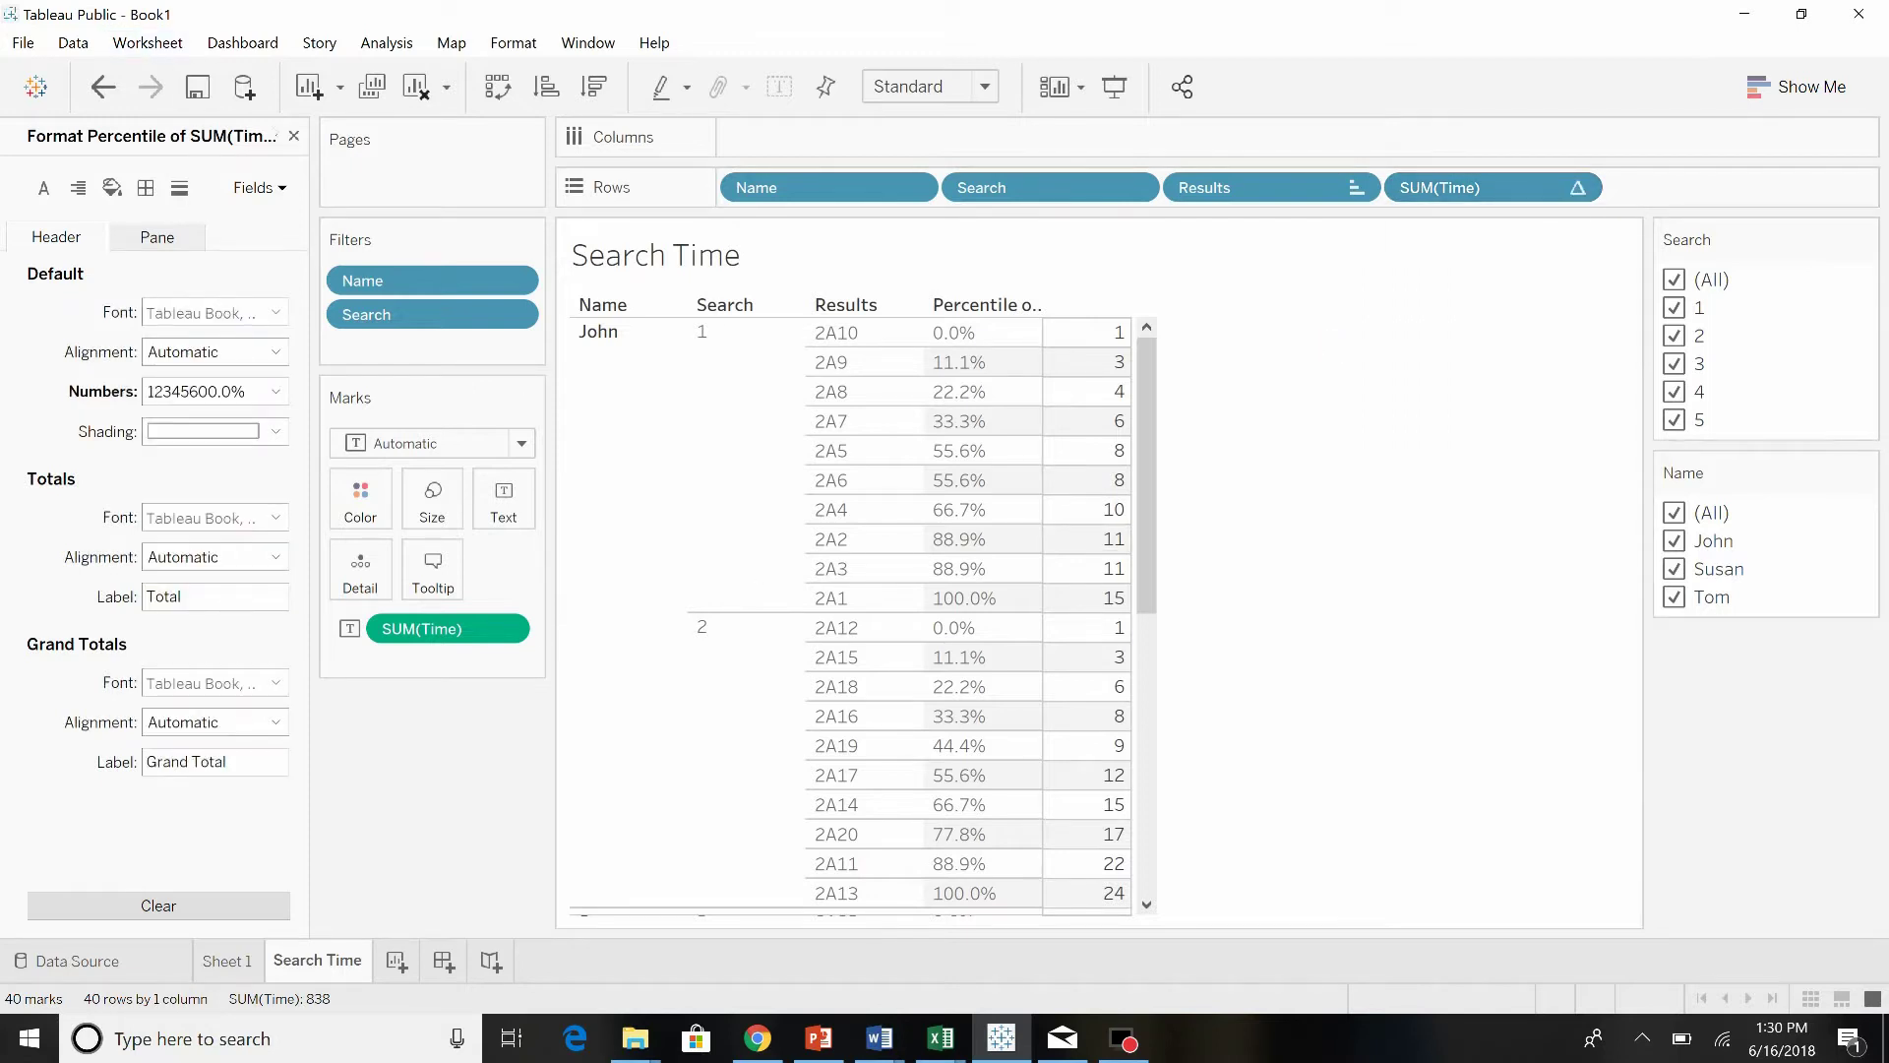
pyautogui.click(293, 135)
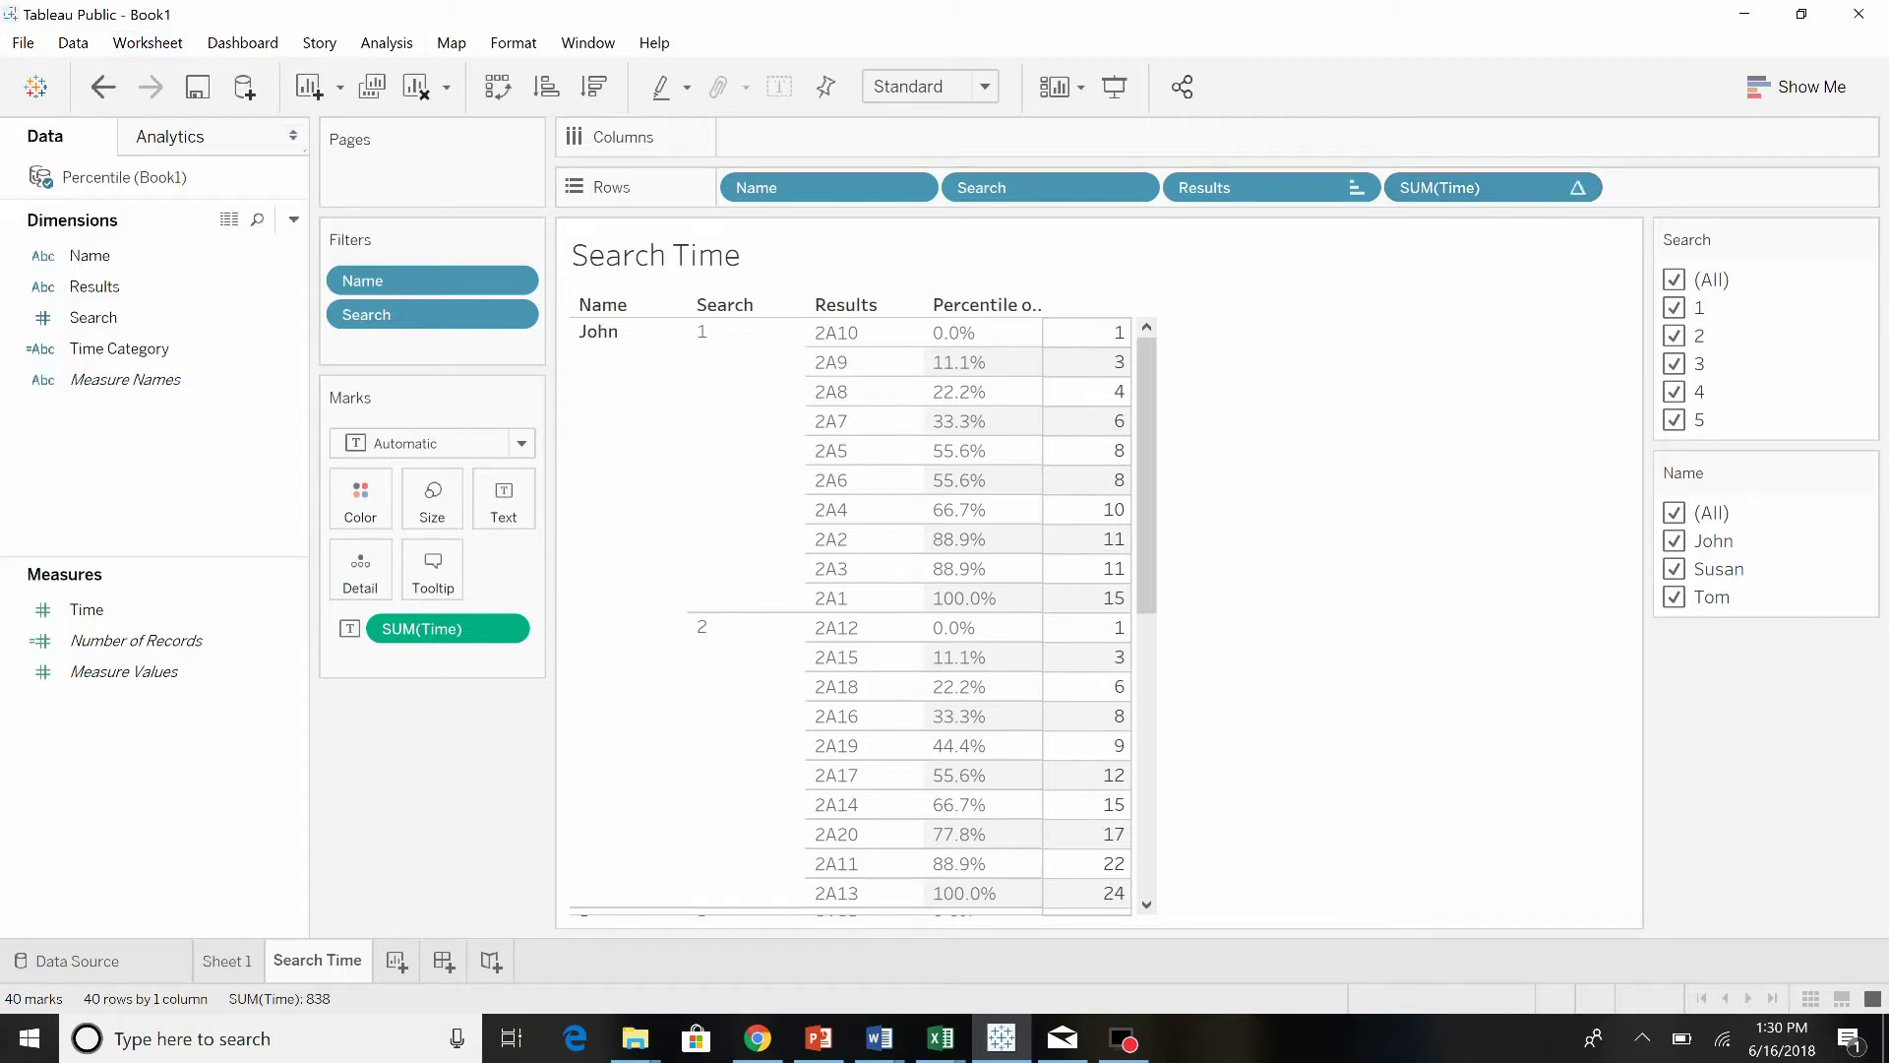
# Step: Create a calculated field 'Percentile 75' with formula PERCENTILE([Time],.75)
pyautogui.click(291, 609)
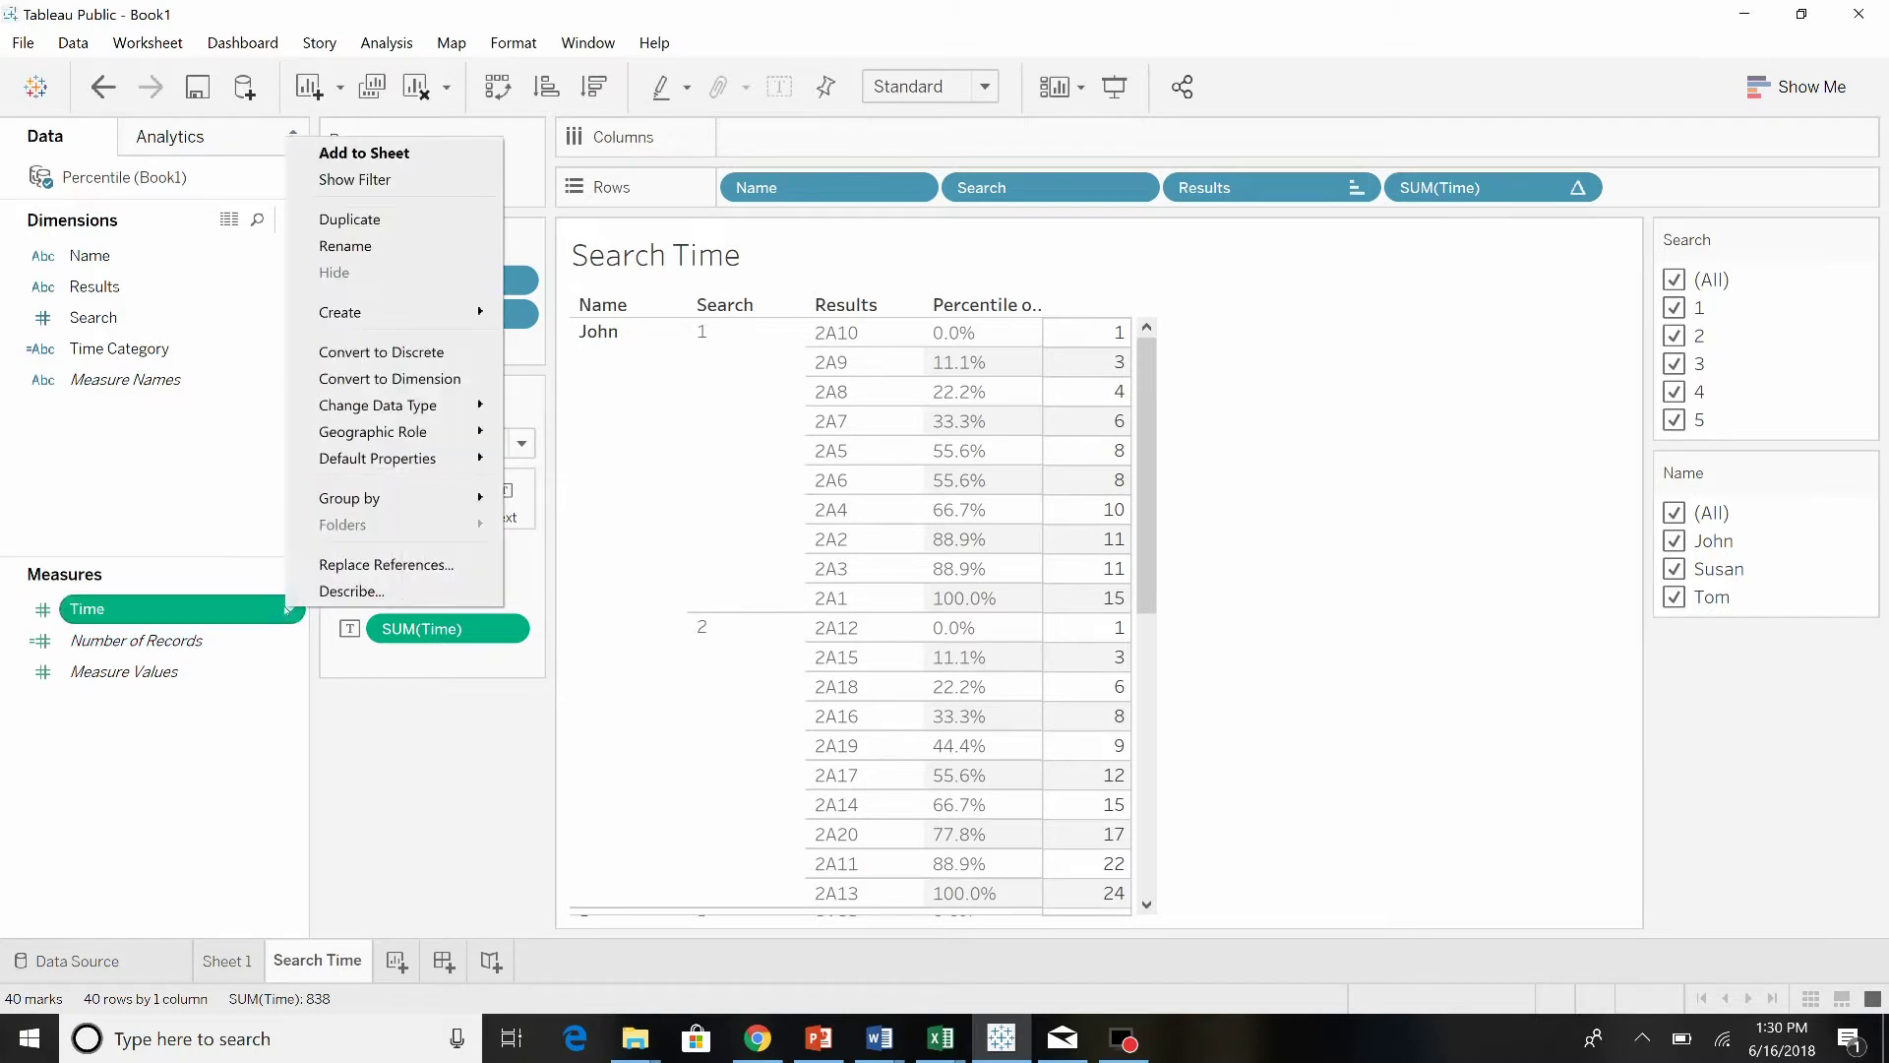
pyautogui.moveTo(414, 404)
pyautogui.click(569, 315)
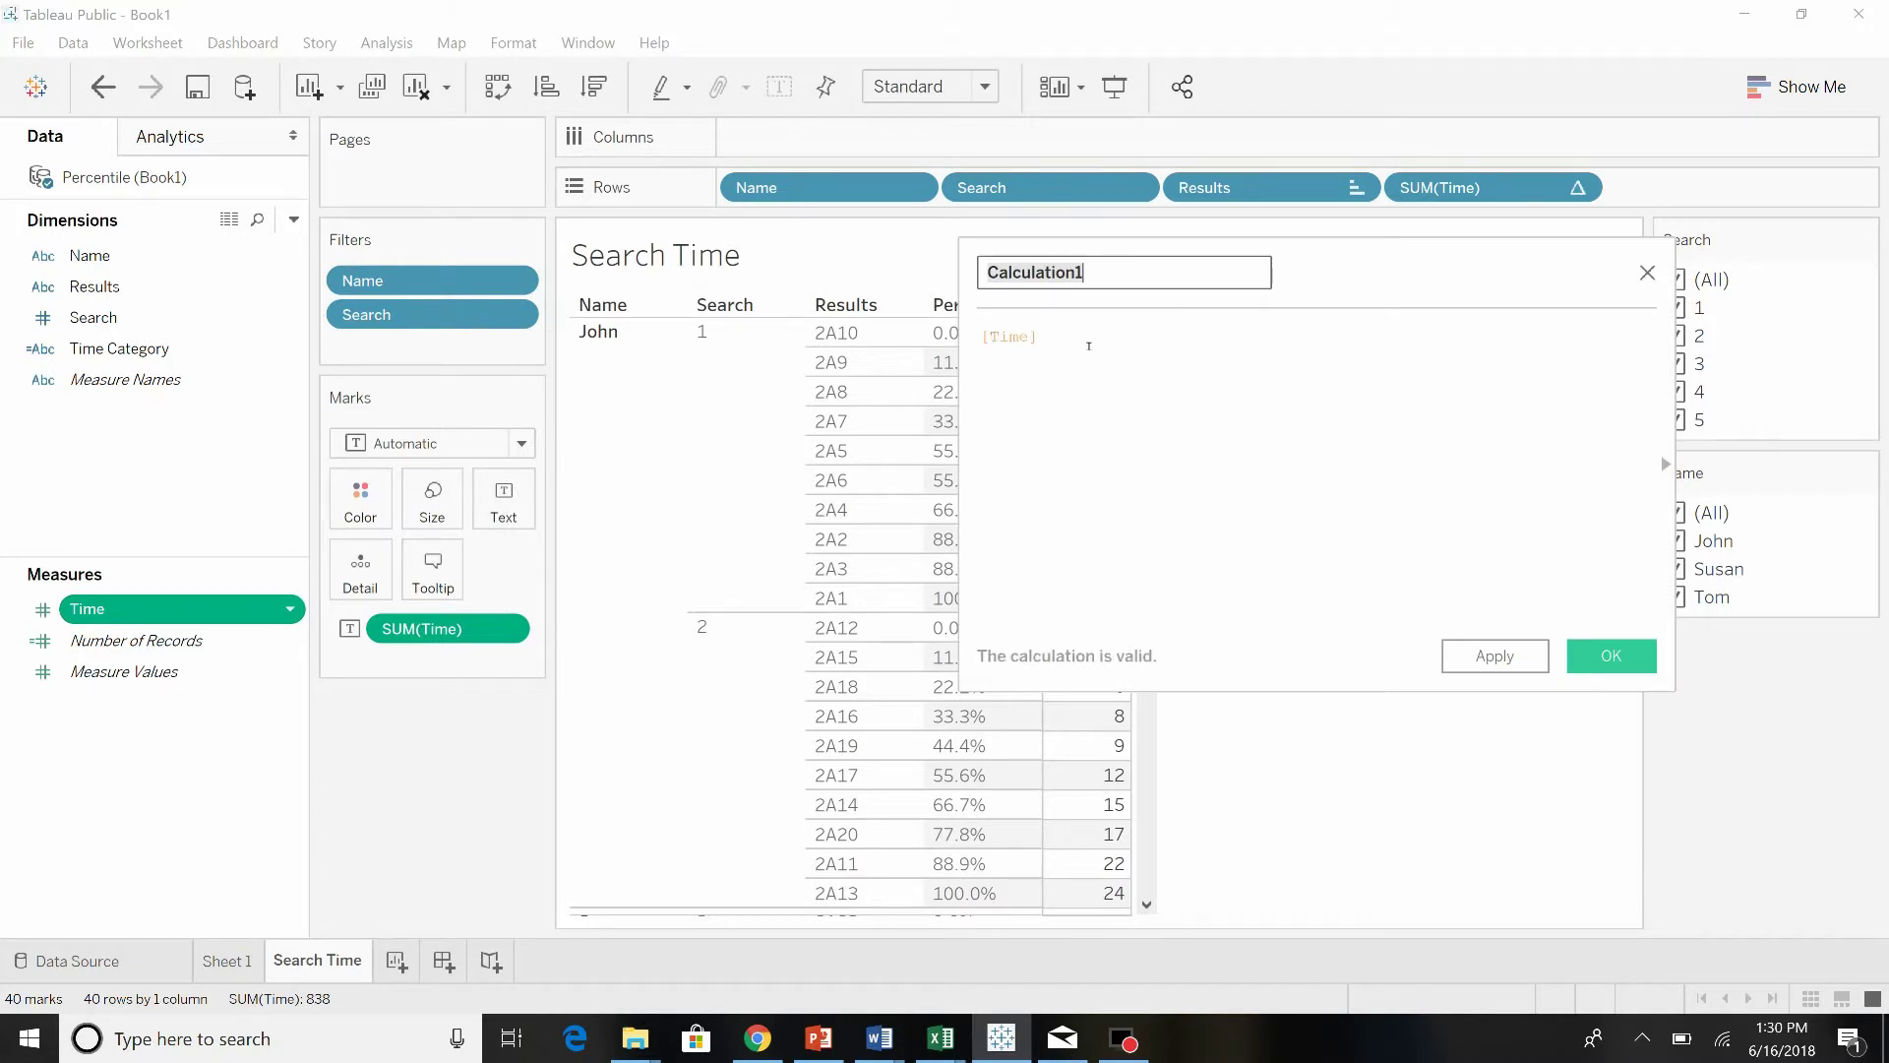
pyautogui.write('Percentile 75')
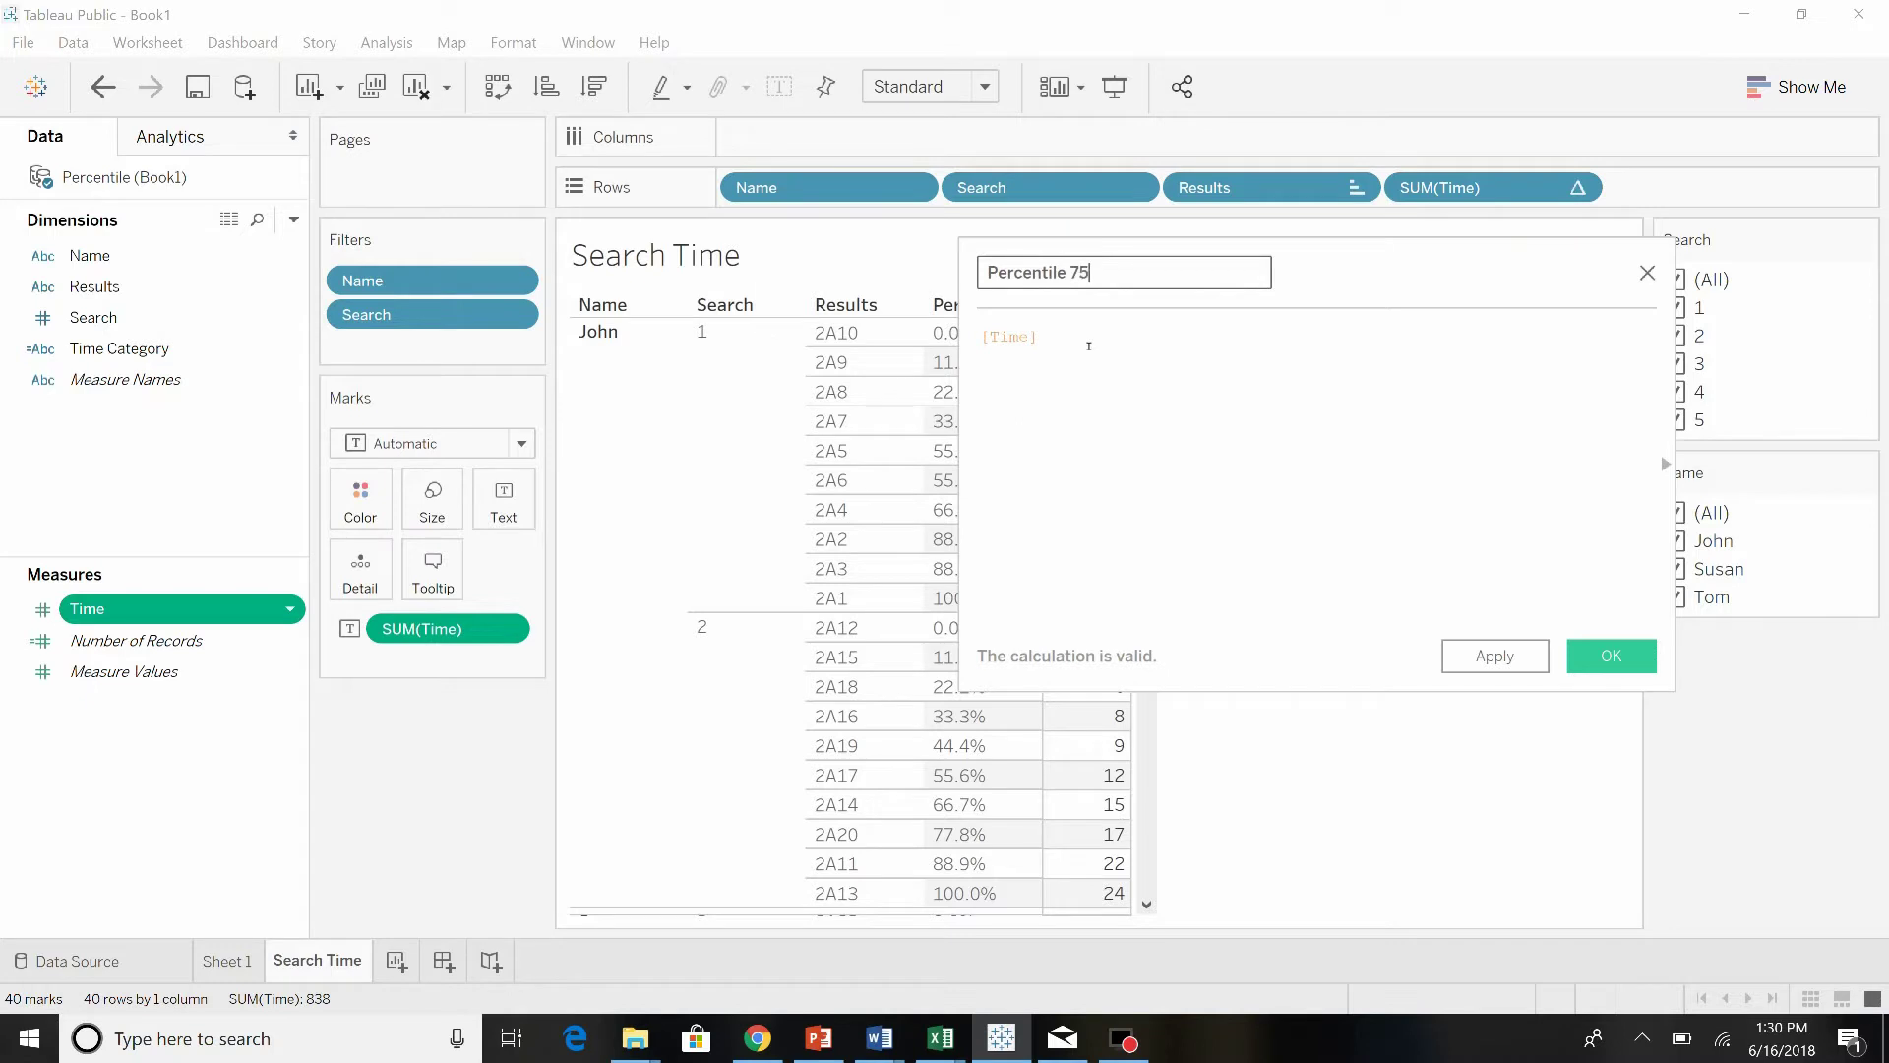
pyautogui.click(979, 338)
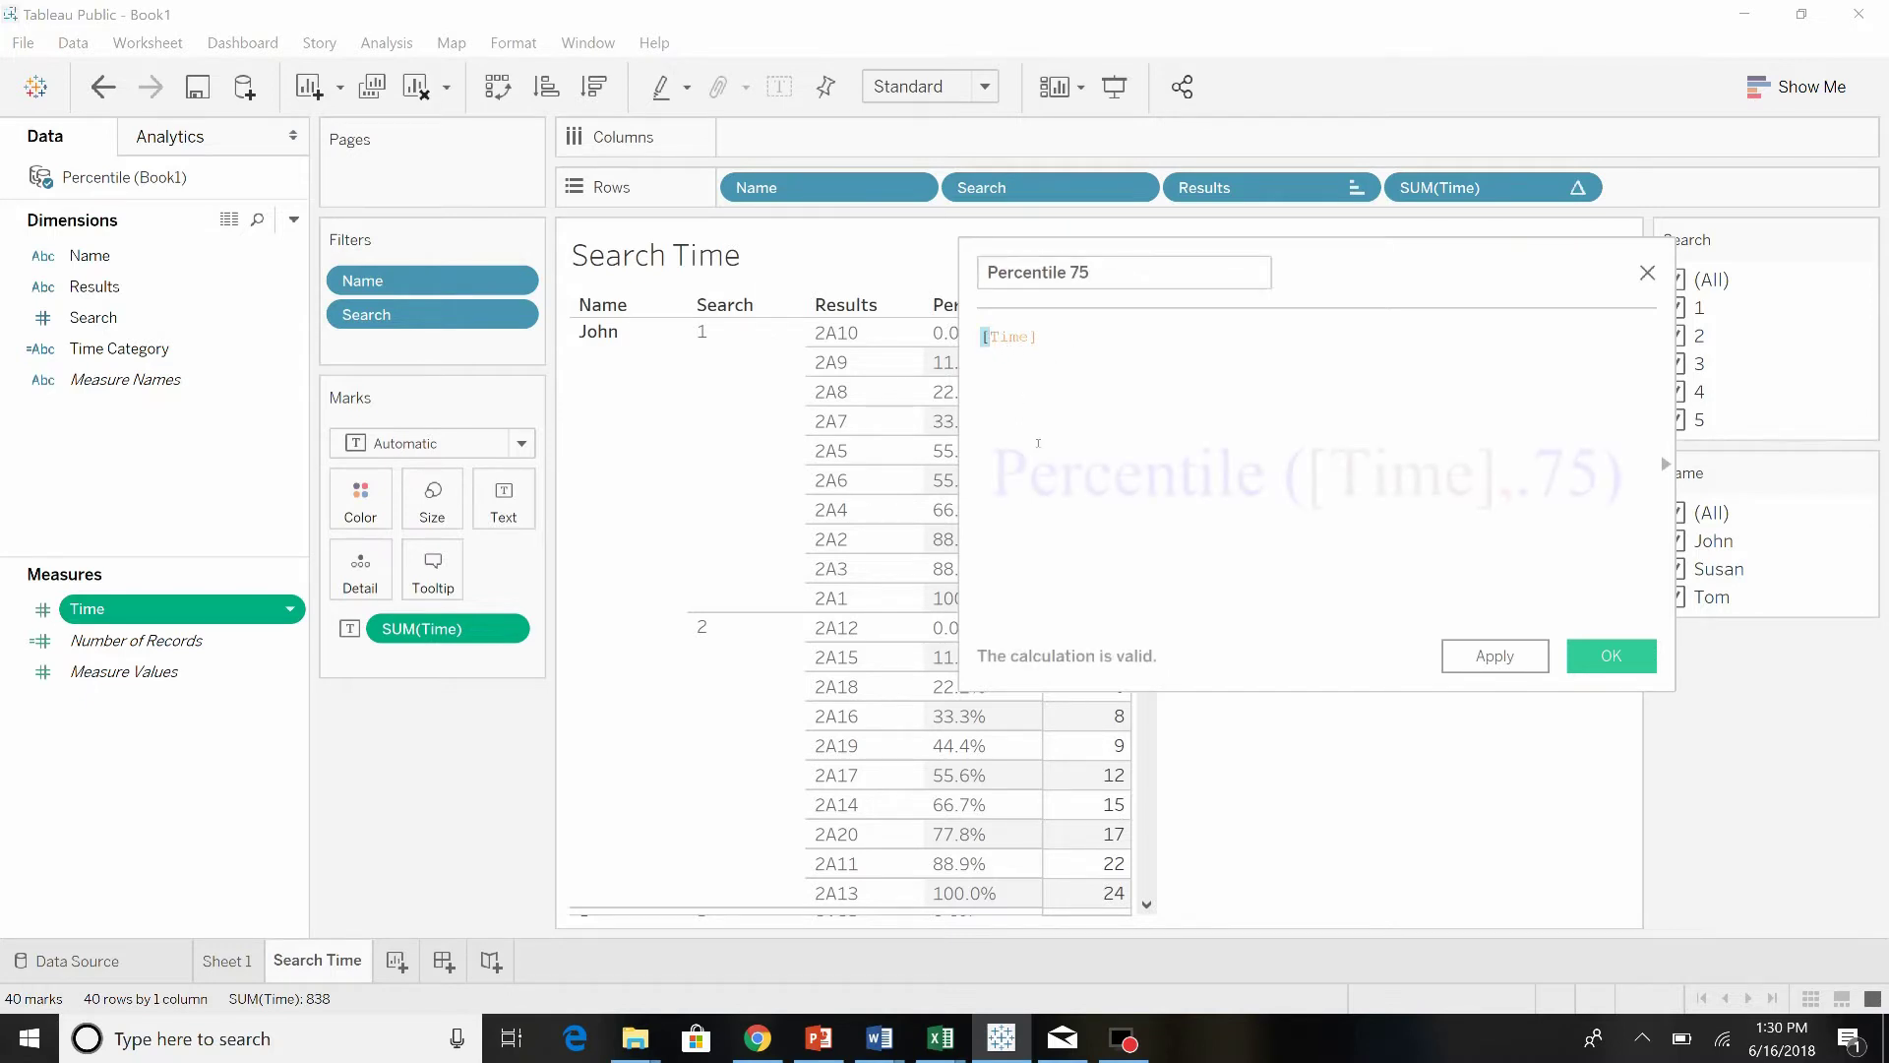
pyautogui.write('Perce')
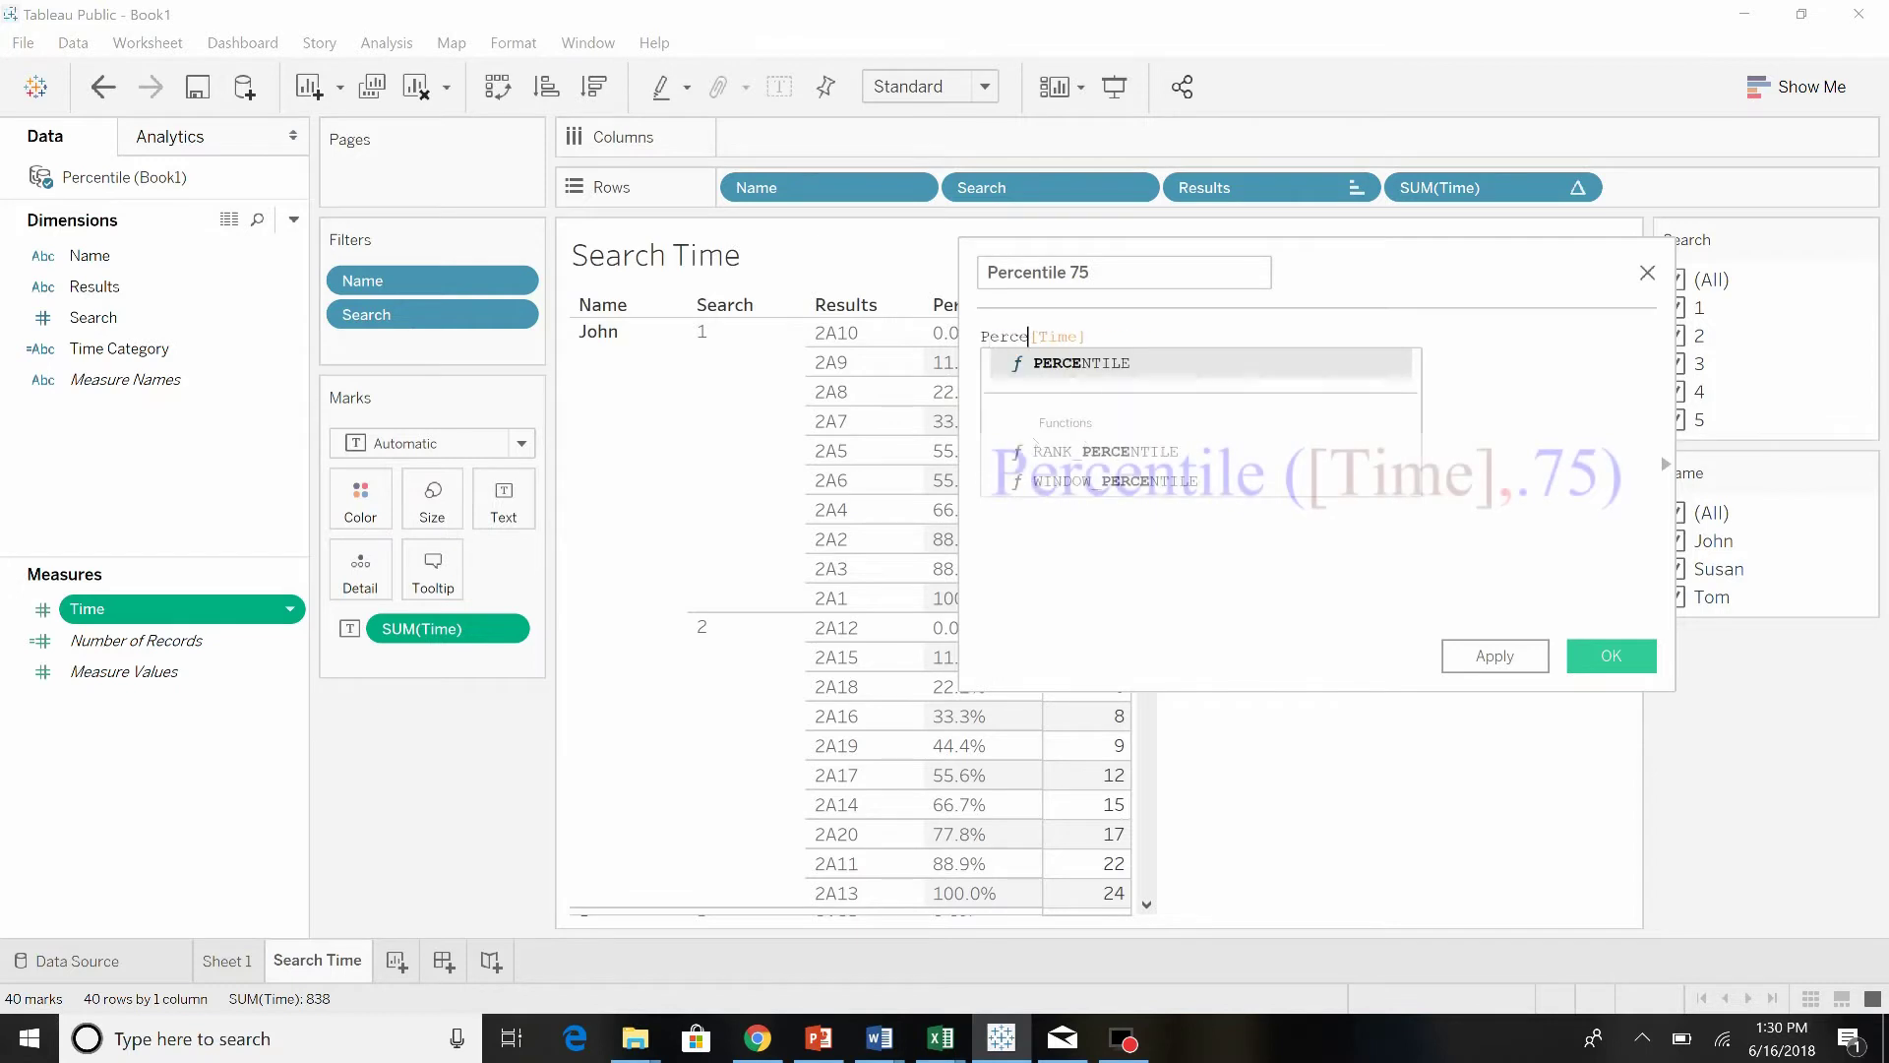
pyautogui.press('Return')
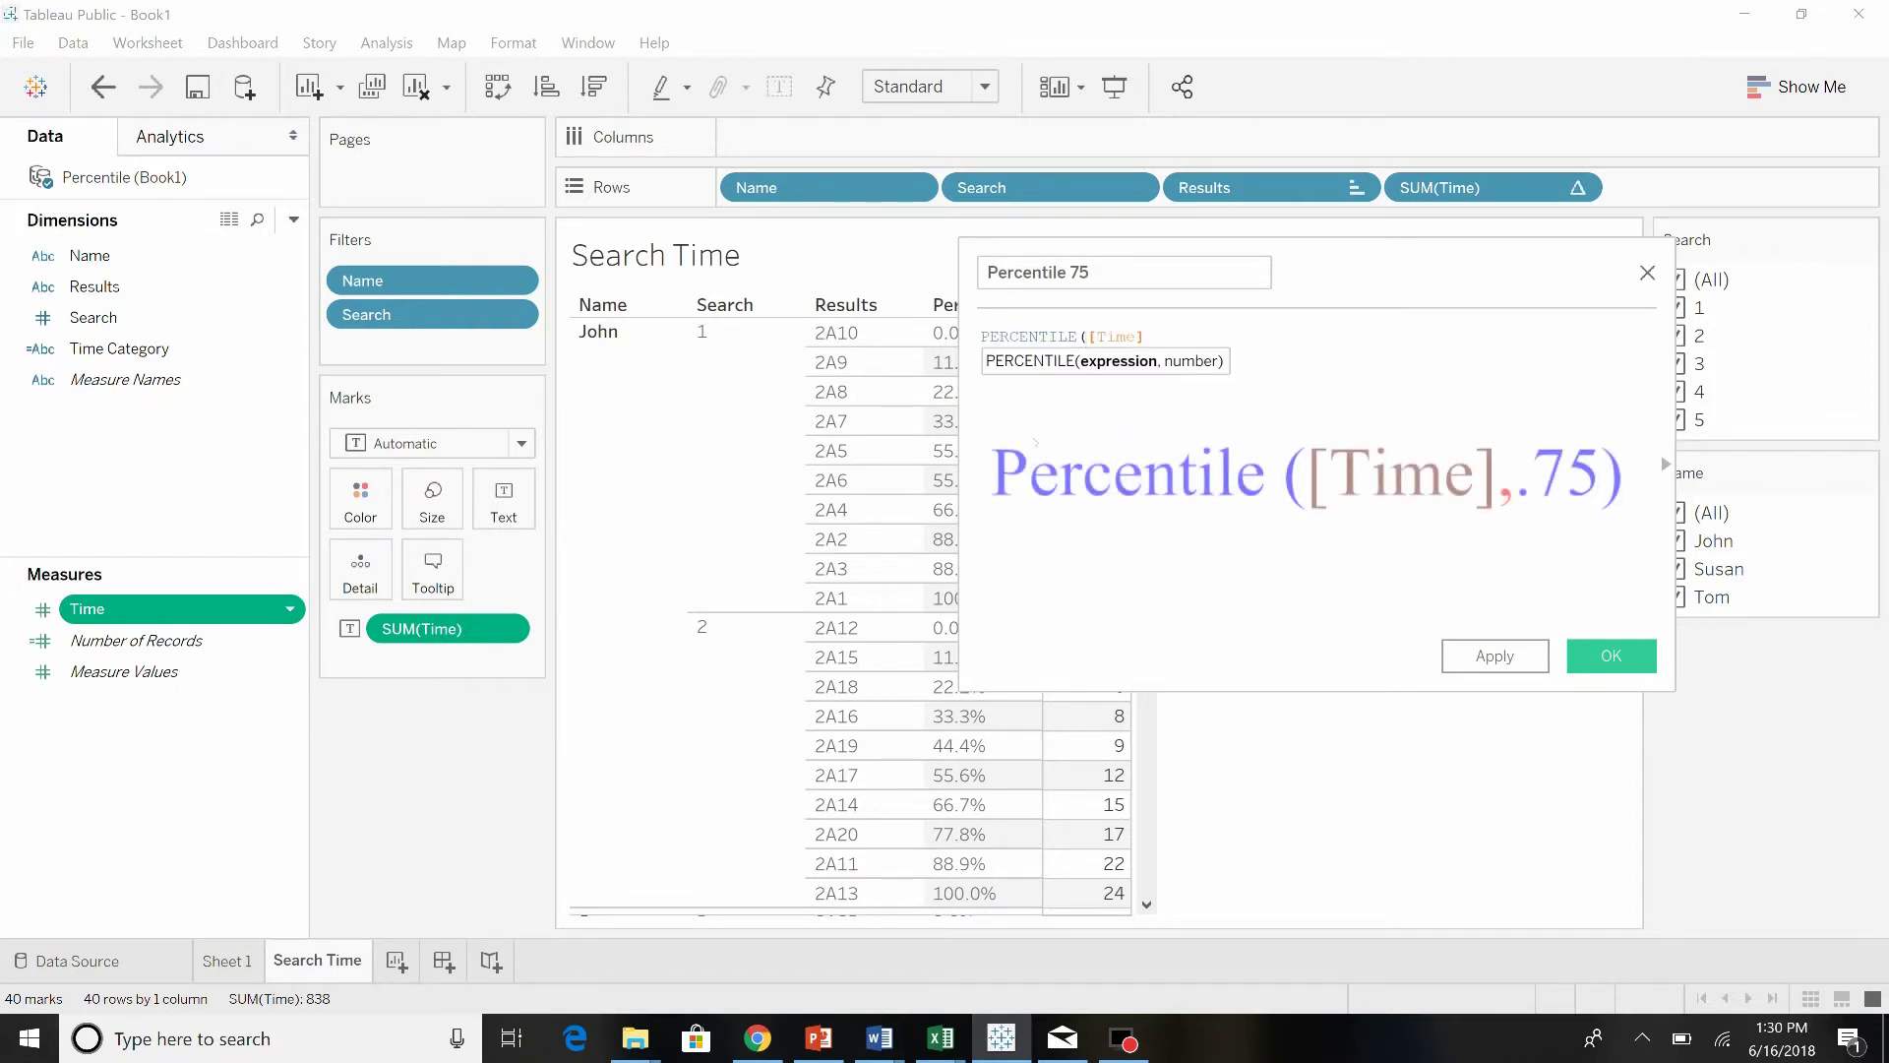
pyautogui.press('Delete')
pyautogui.press('Delete')
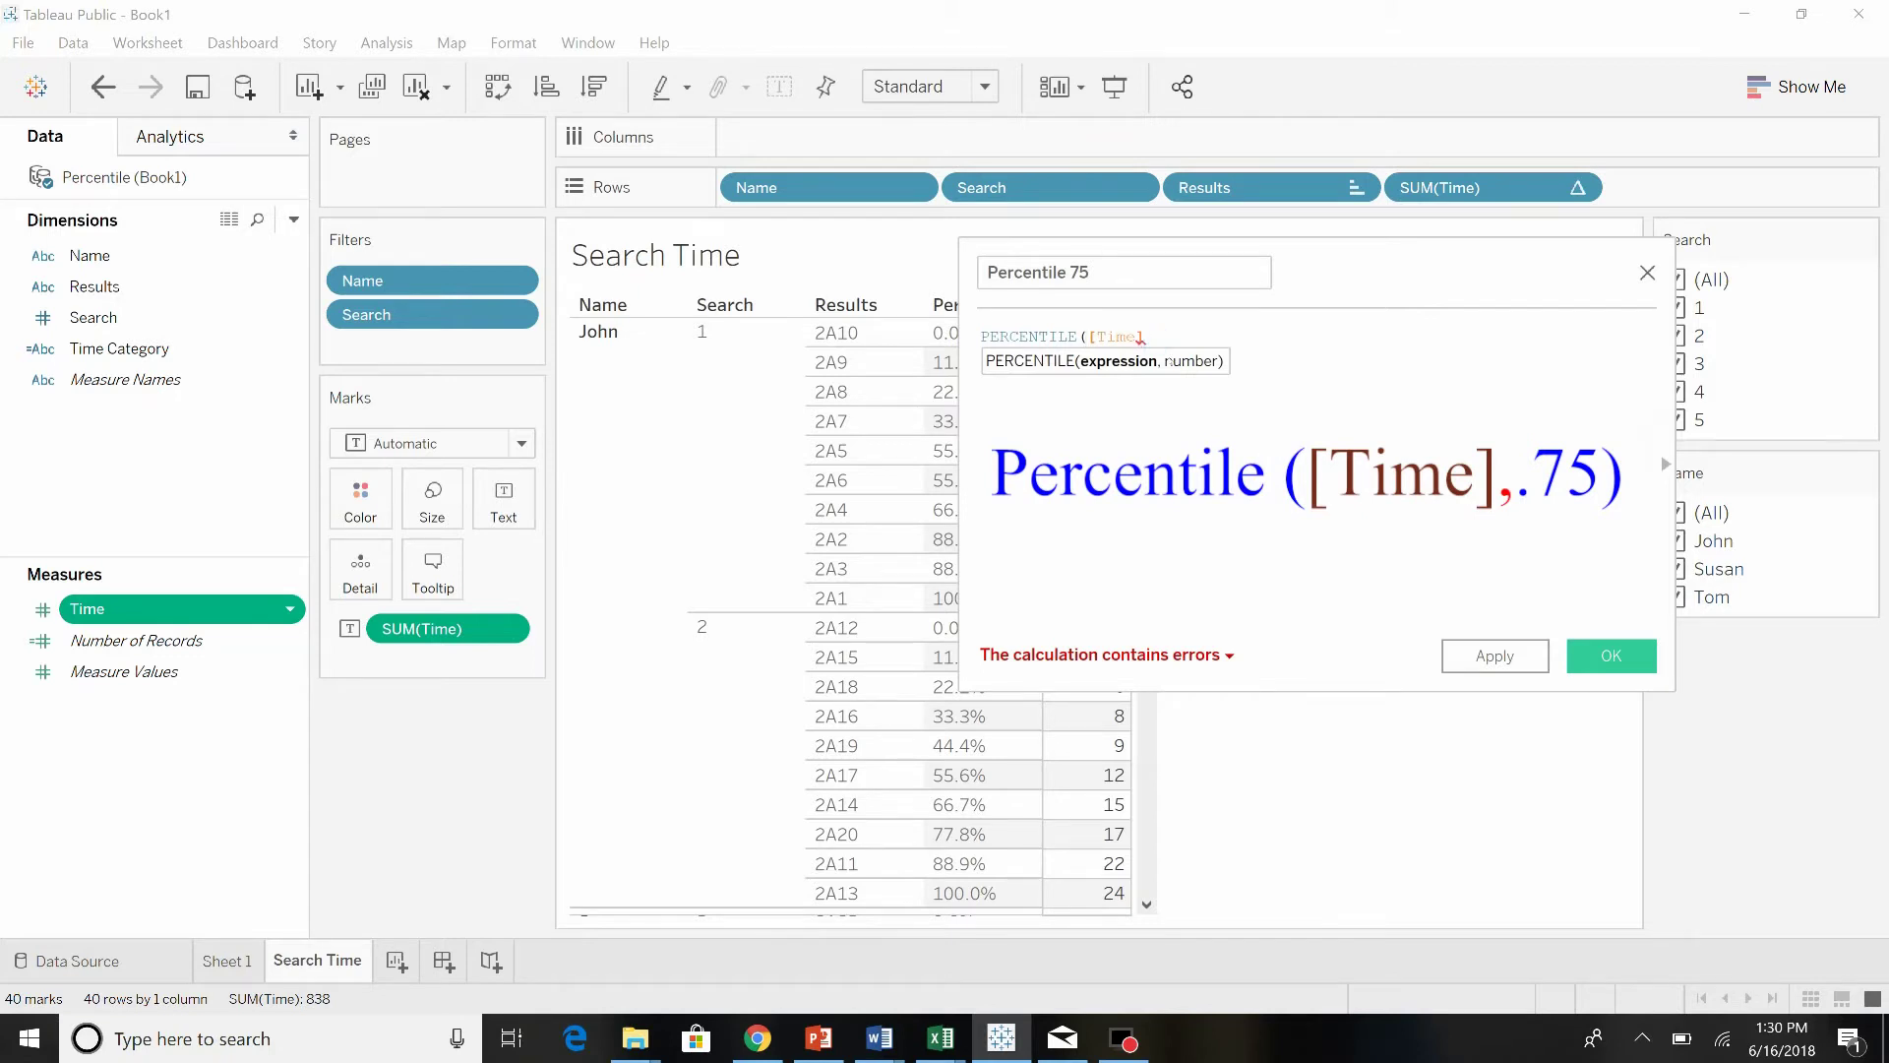
pyautogui.write(',')
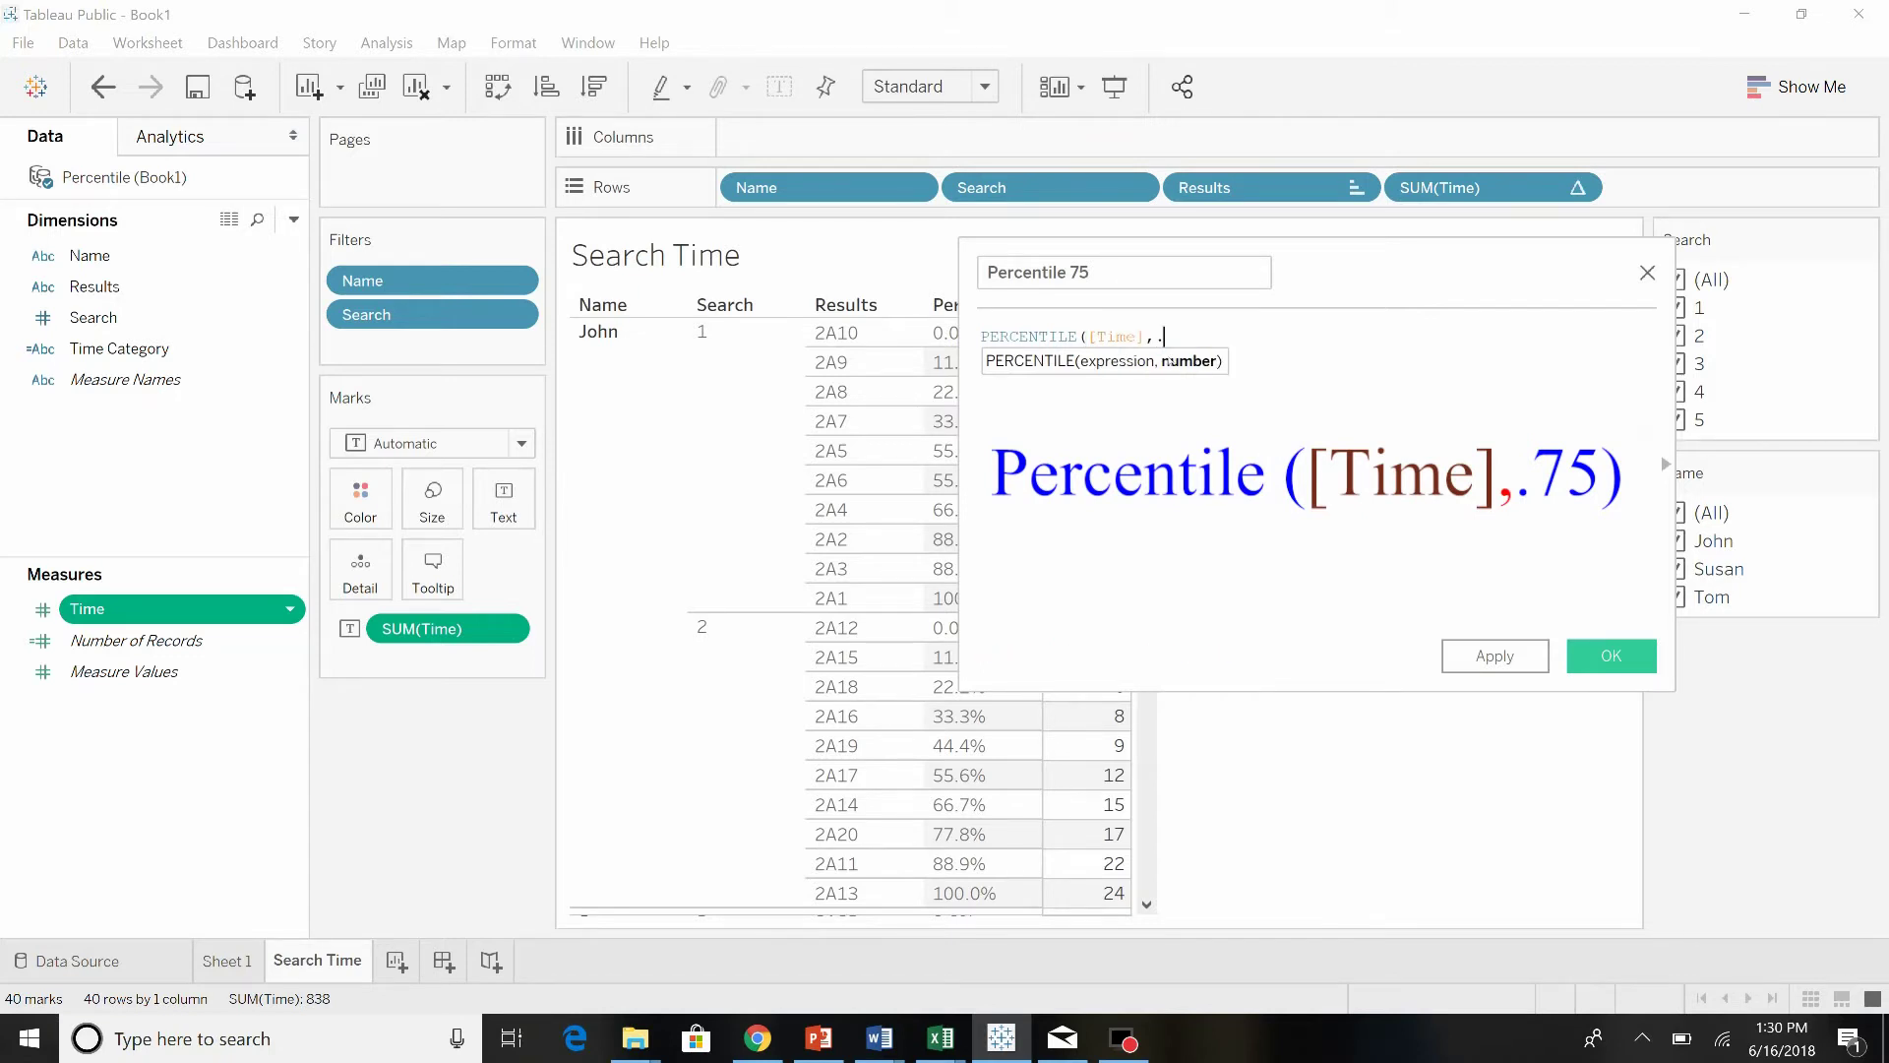
pyautogui.write('.75')
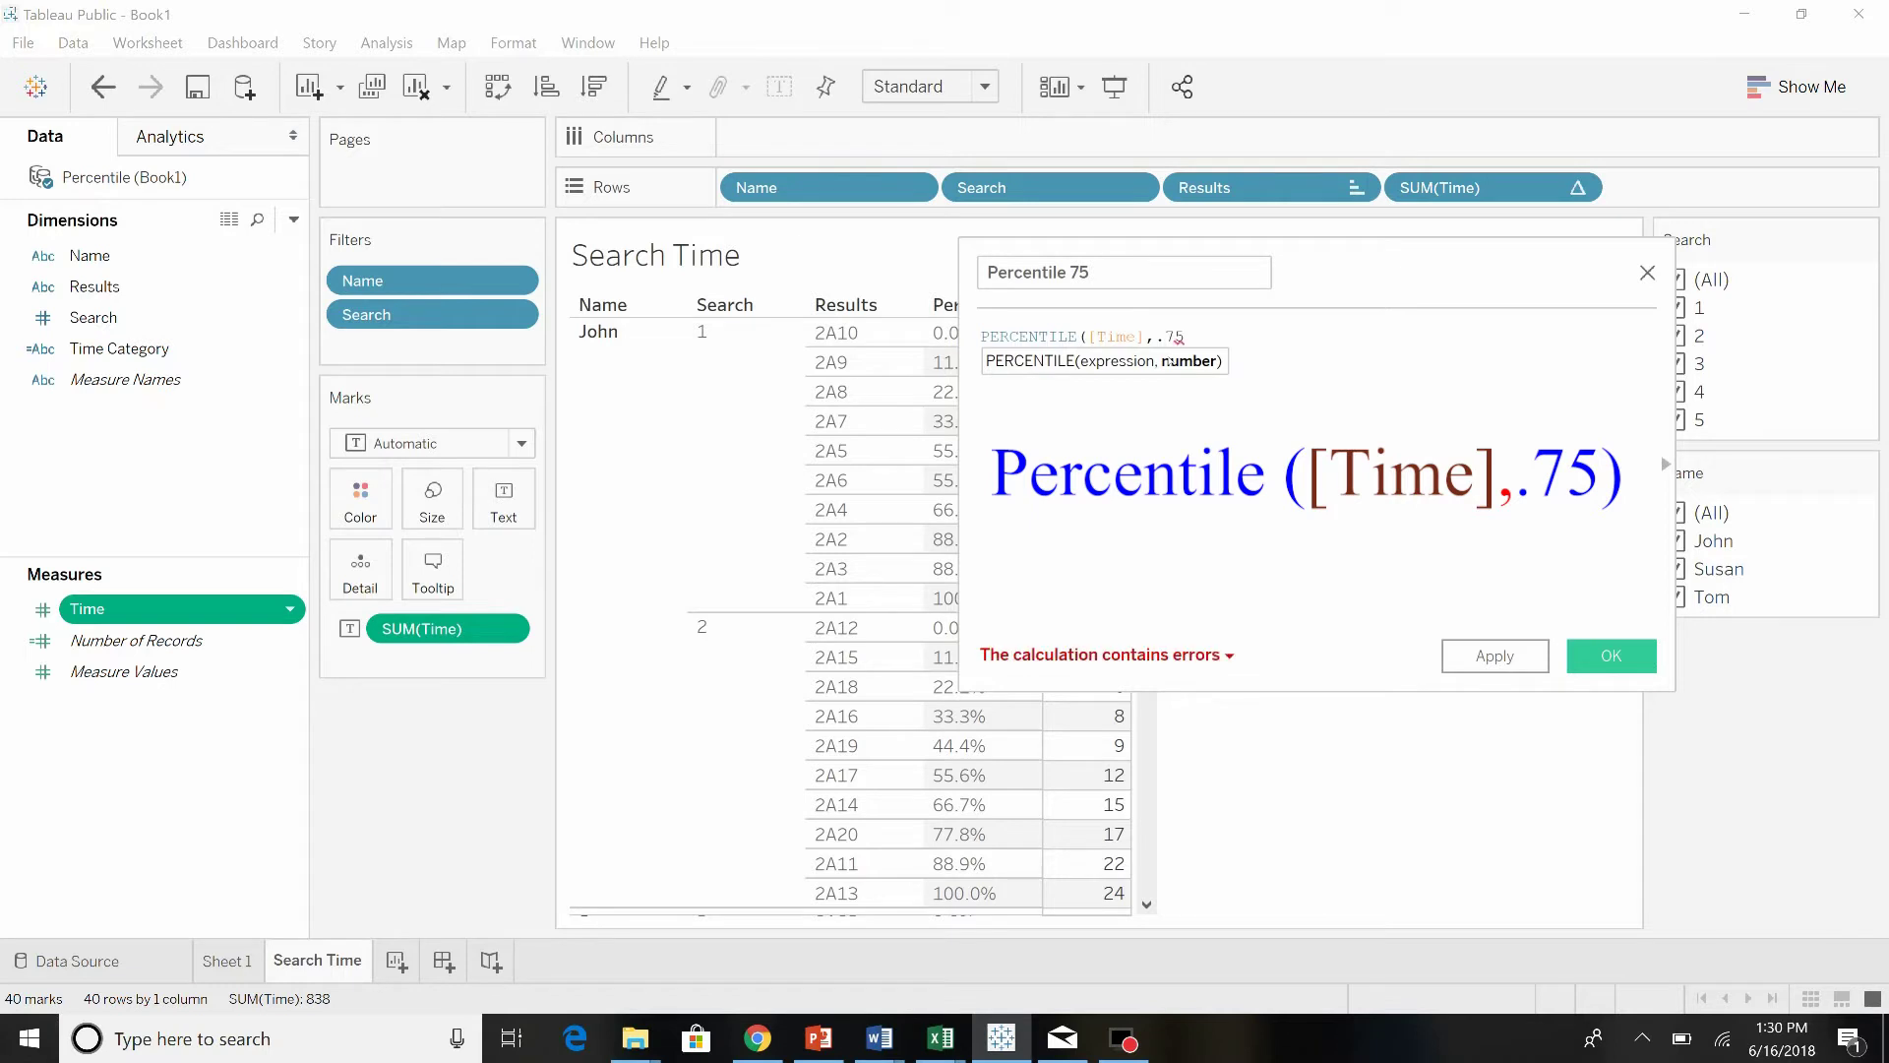
pyautogui.write(')')
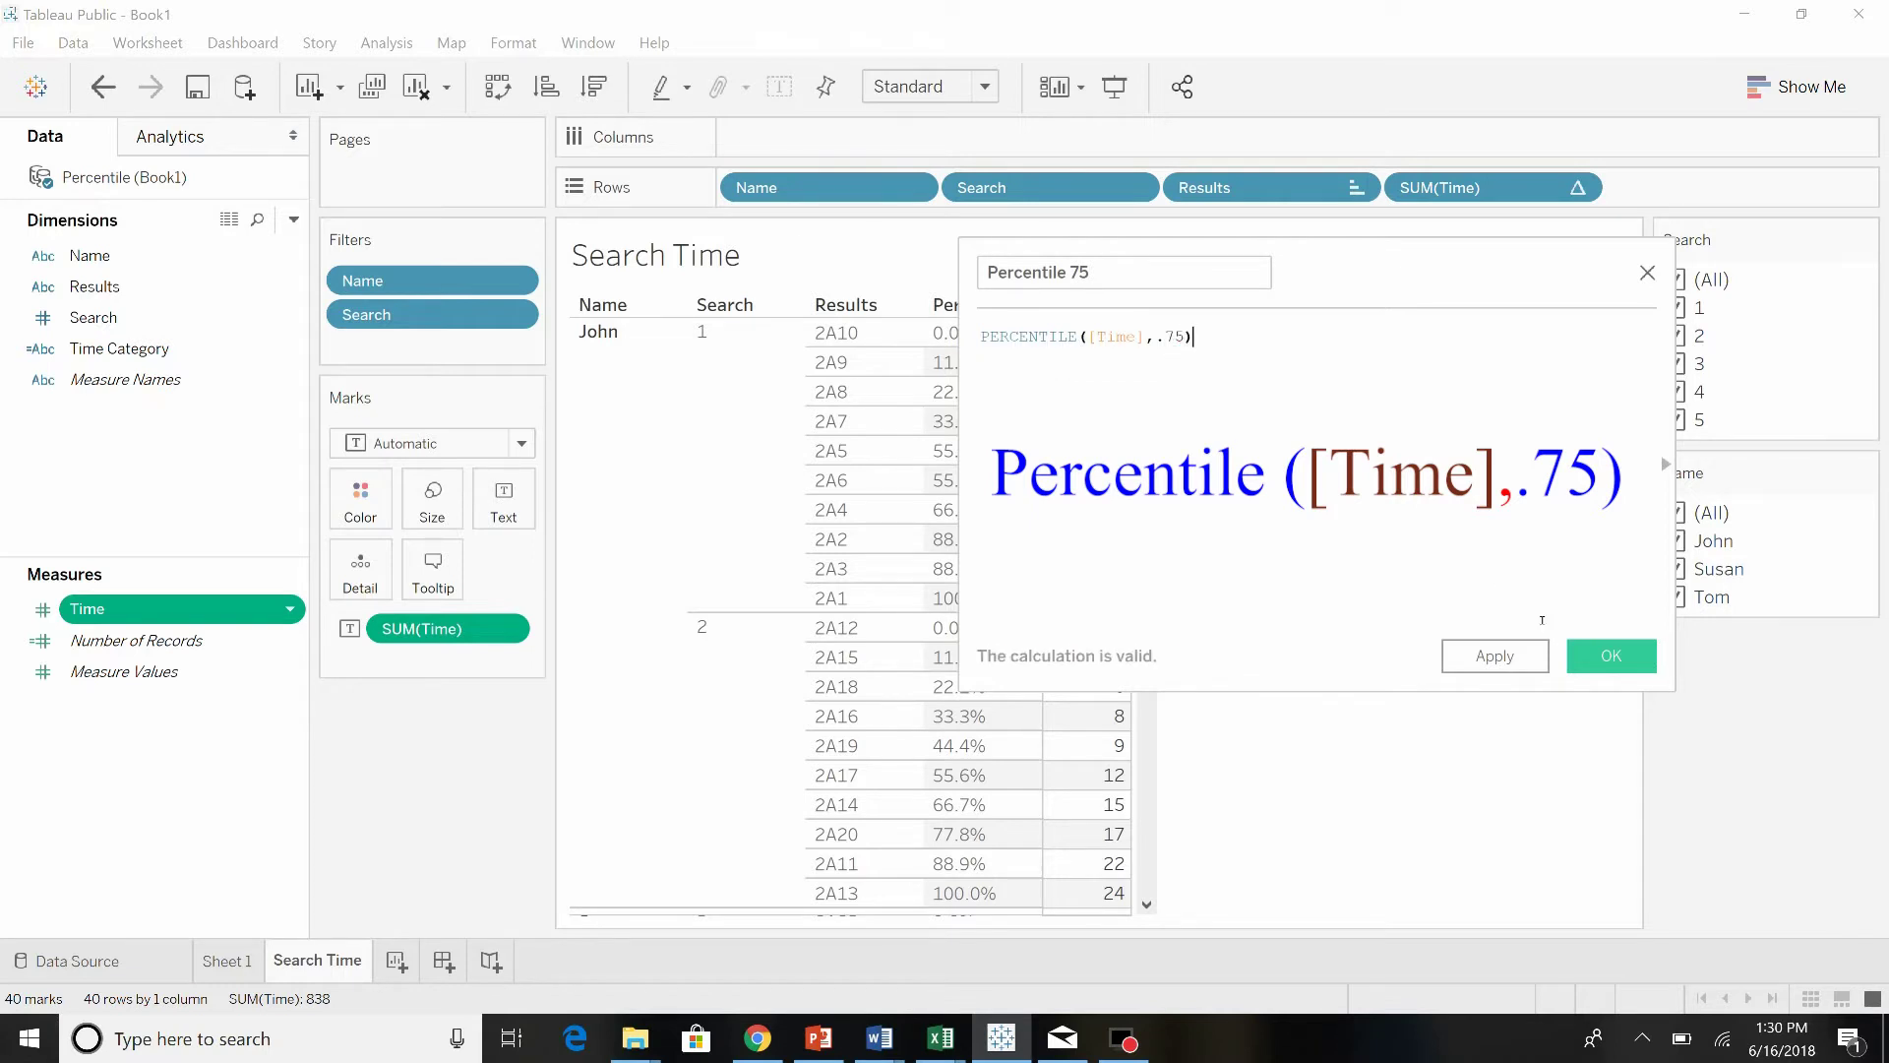
pyautogui.click(1611, 656)
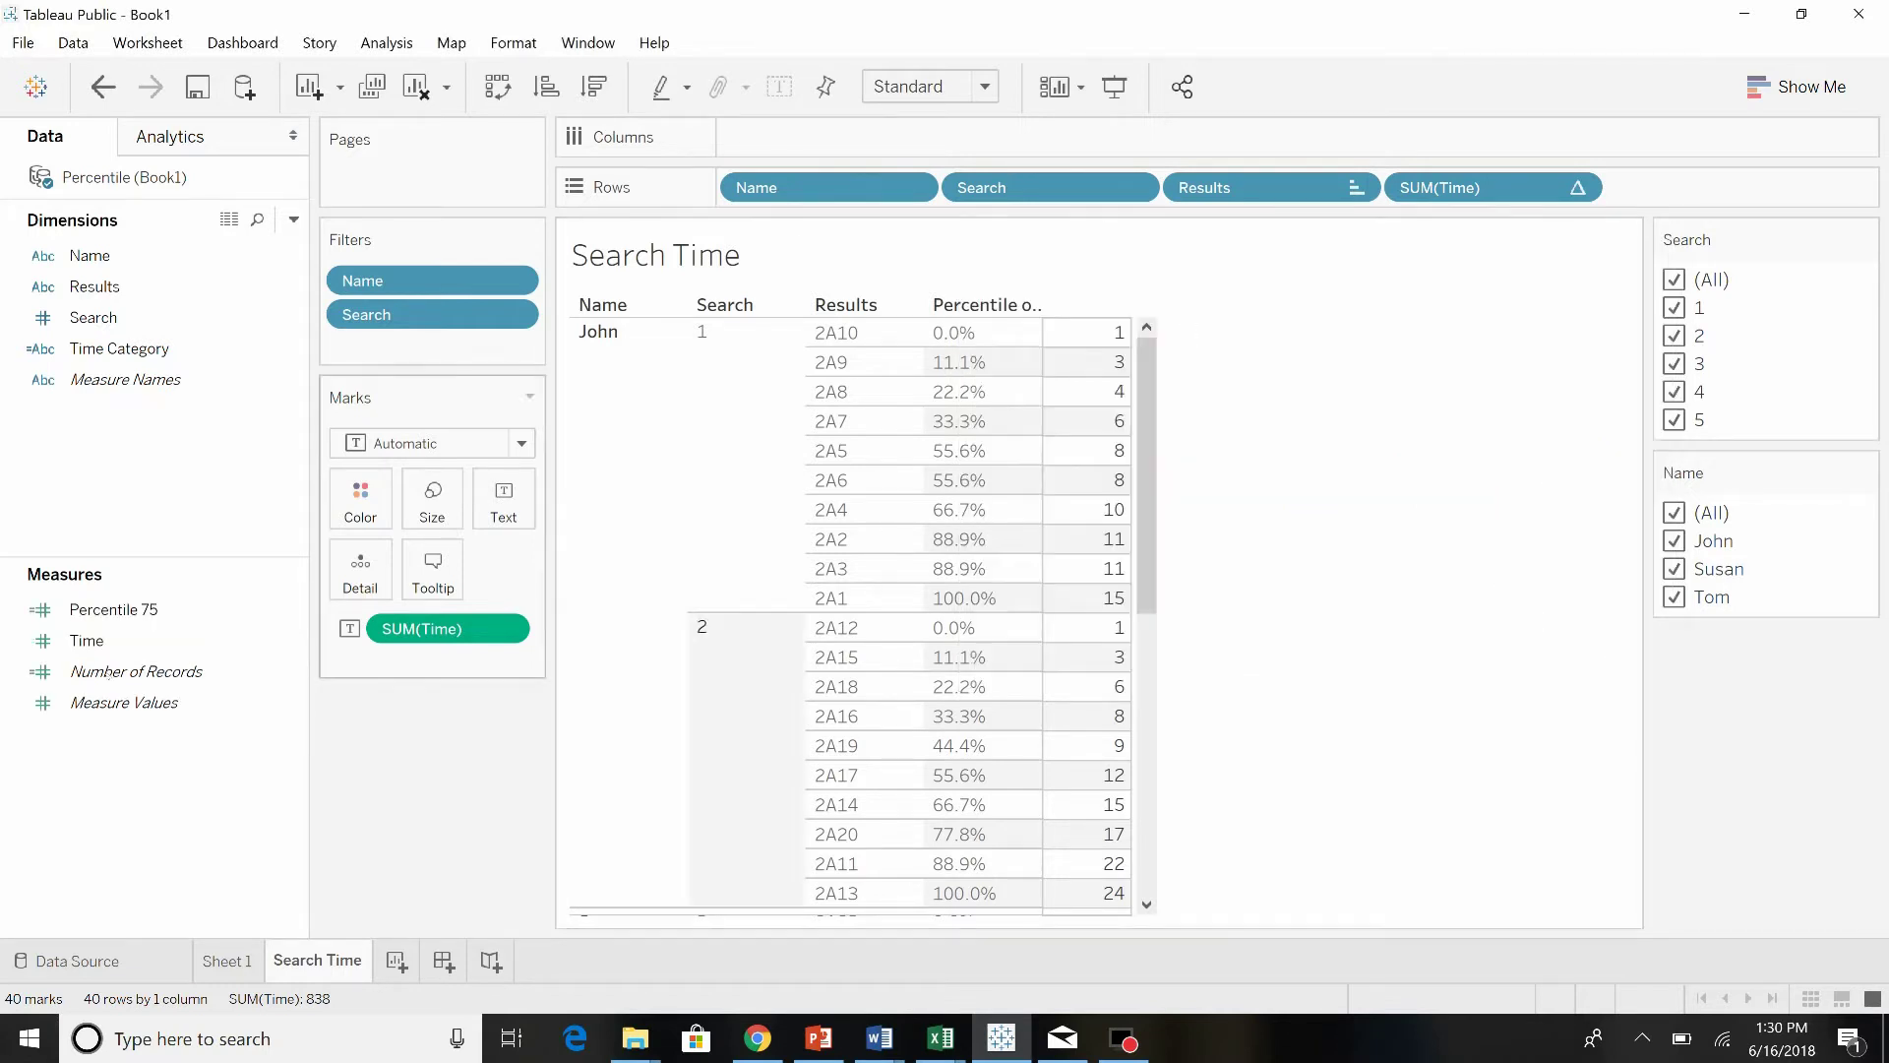
# Step: Put Percentile 75 on the Rows shelf and make its pill Discrete
pyautogui.moveTo(116, 611); pyautogui.dragTo(1624, 192)
pyautogui.click(1799, 187)
pyautogui.click(1705, 428)
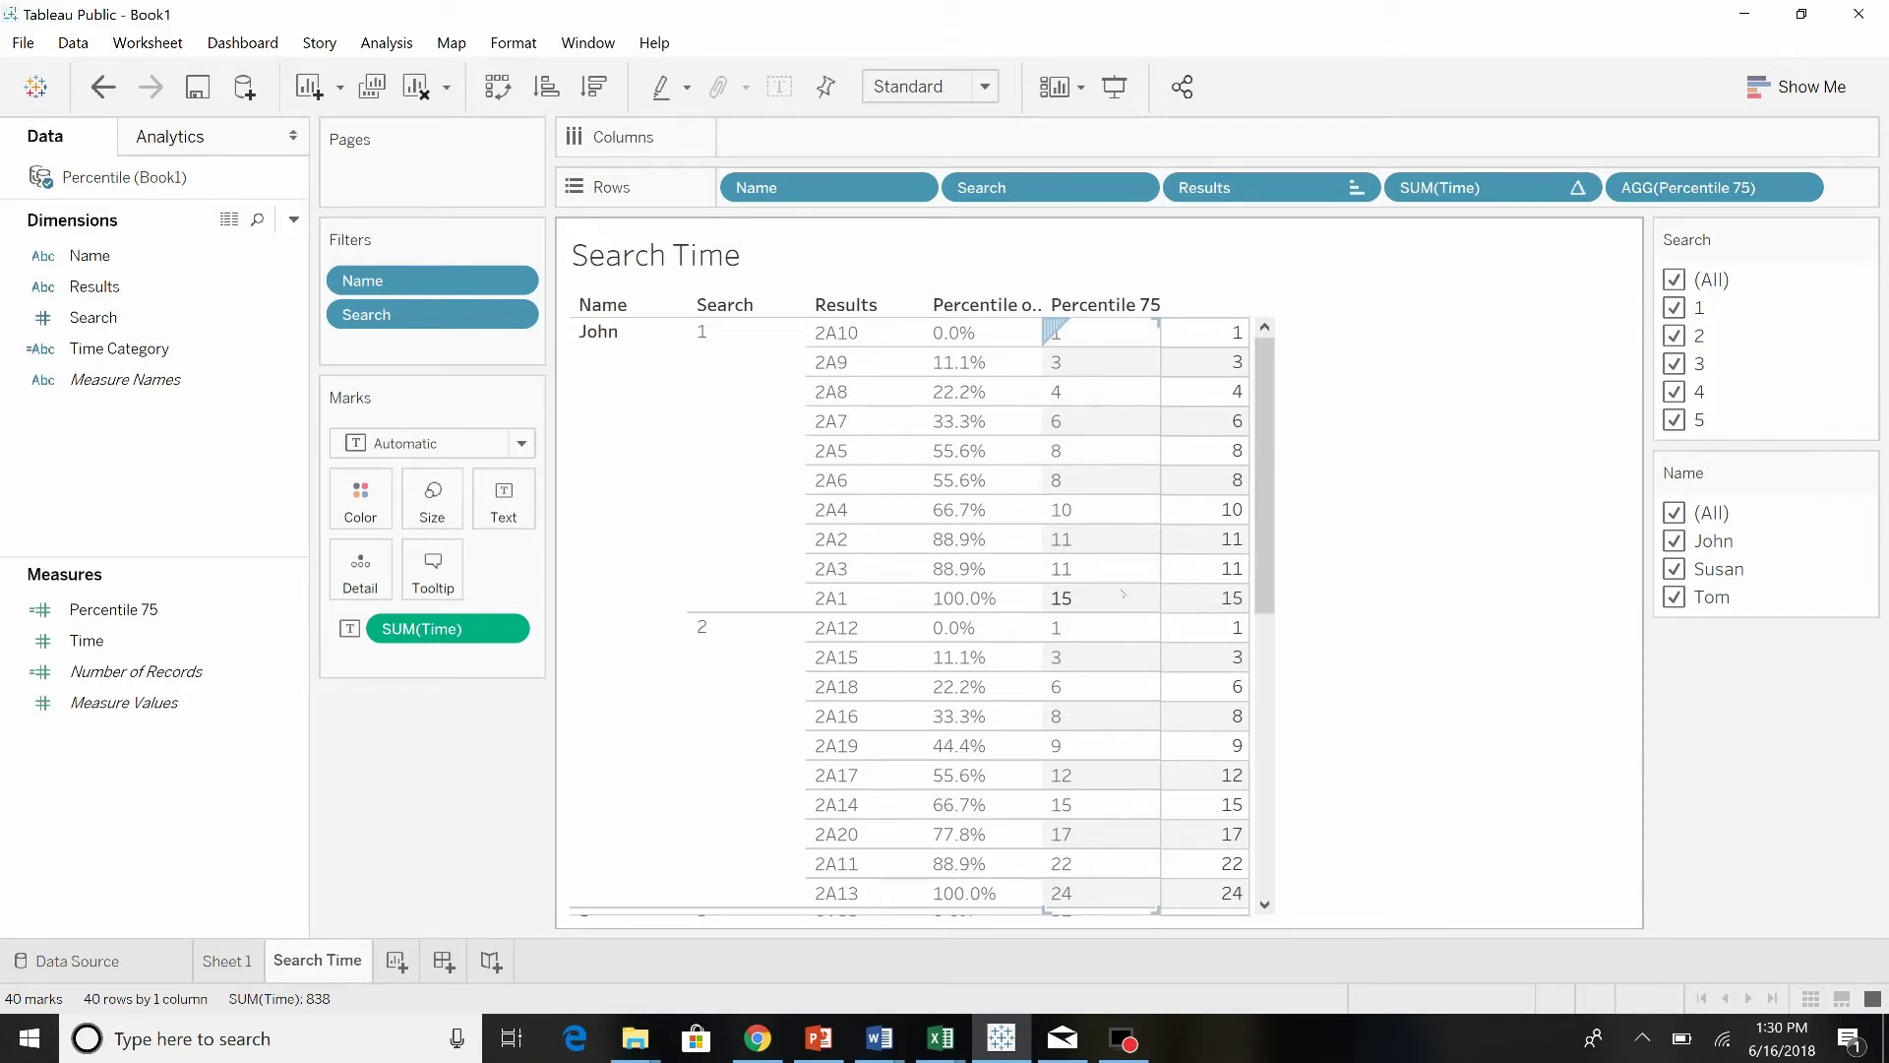
# Step: Open the Percentile 75 calculation for editing and move the editor off the table
pyautogui.click(290, 612)
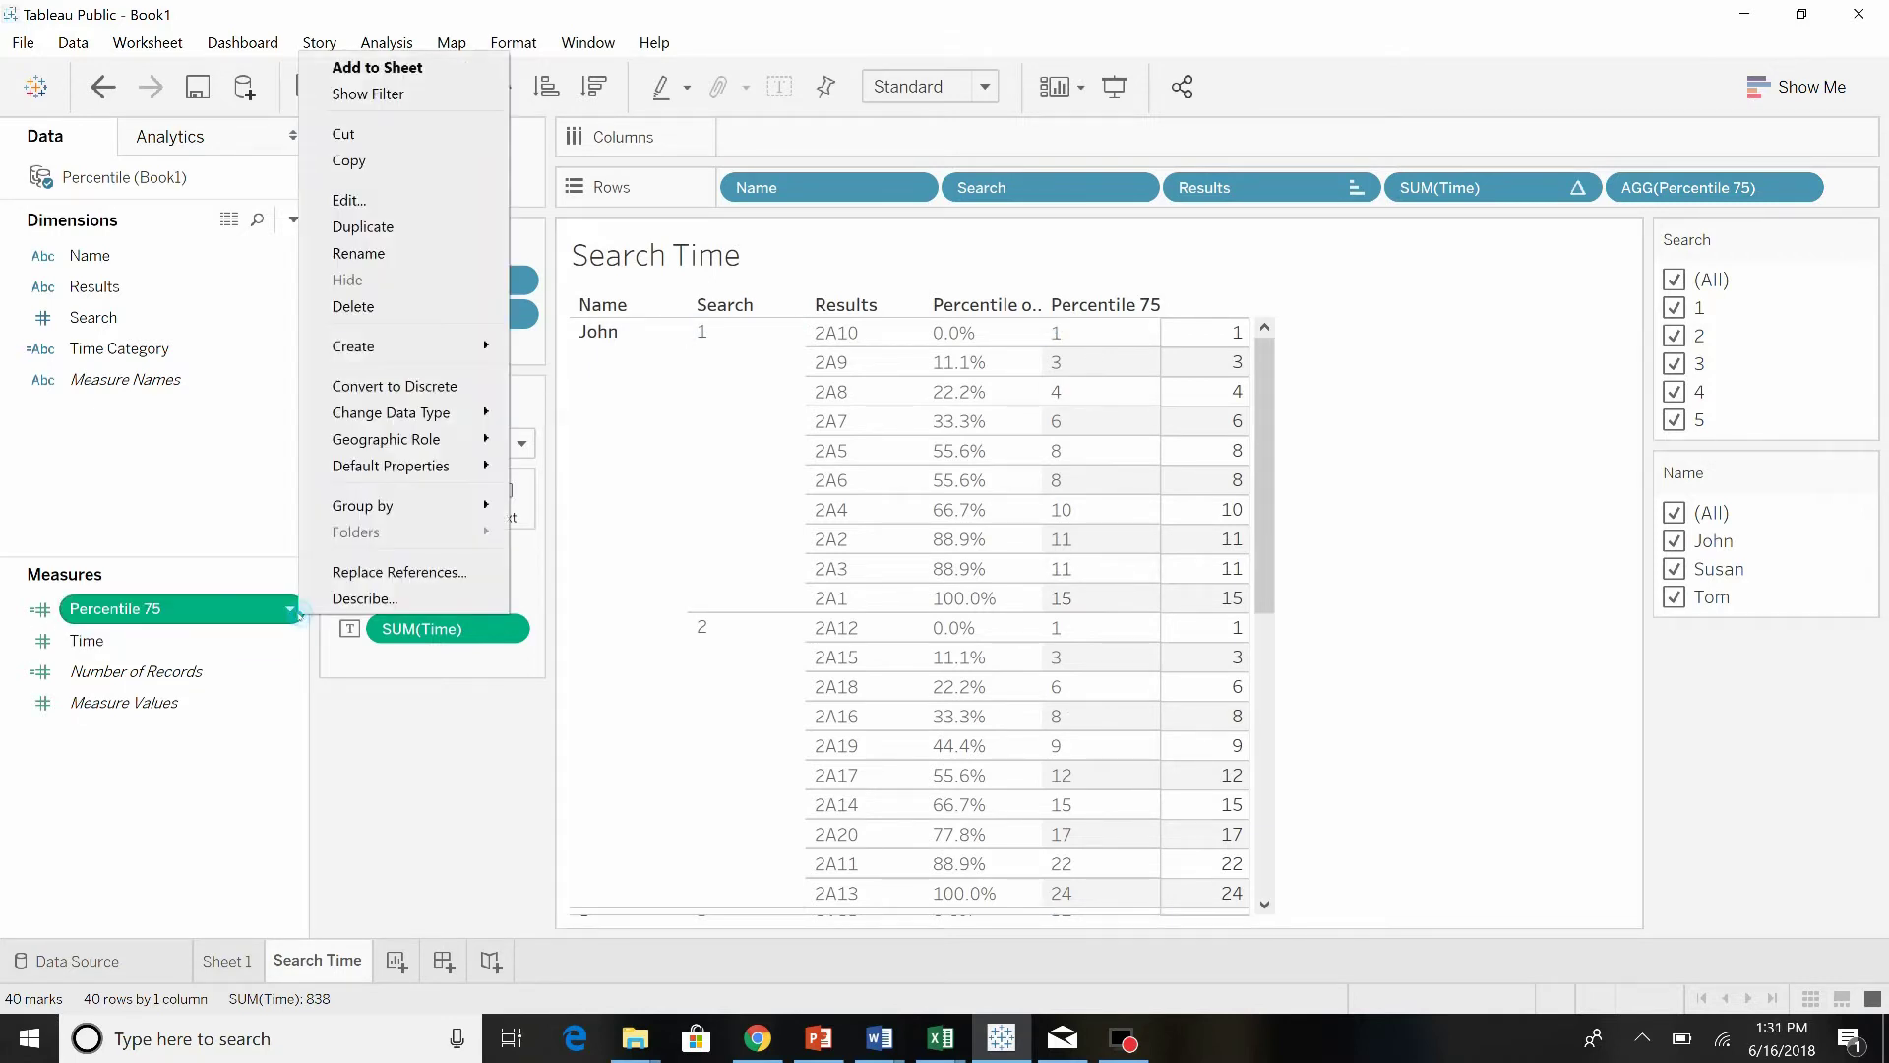
pyautogui.click(368, 199)
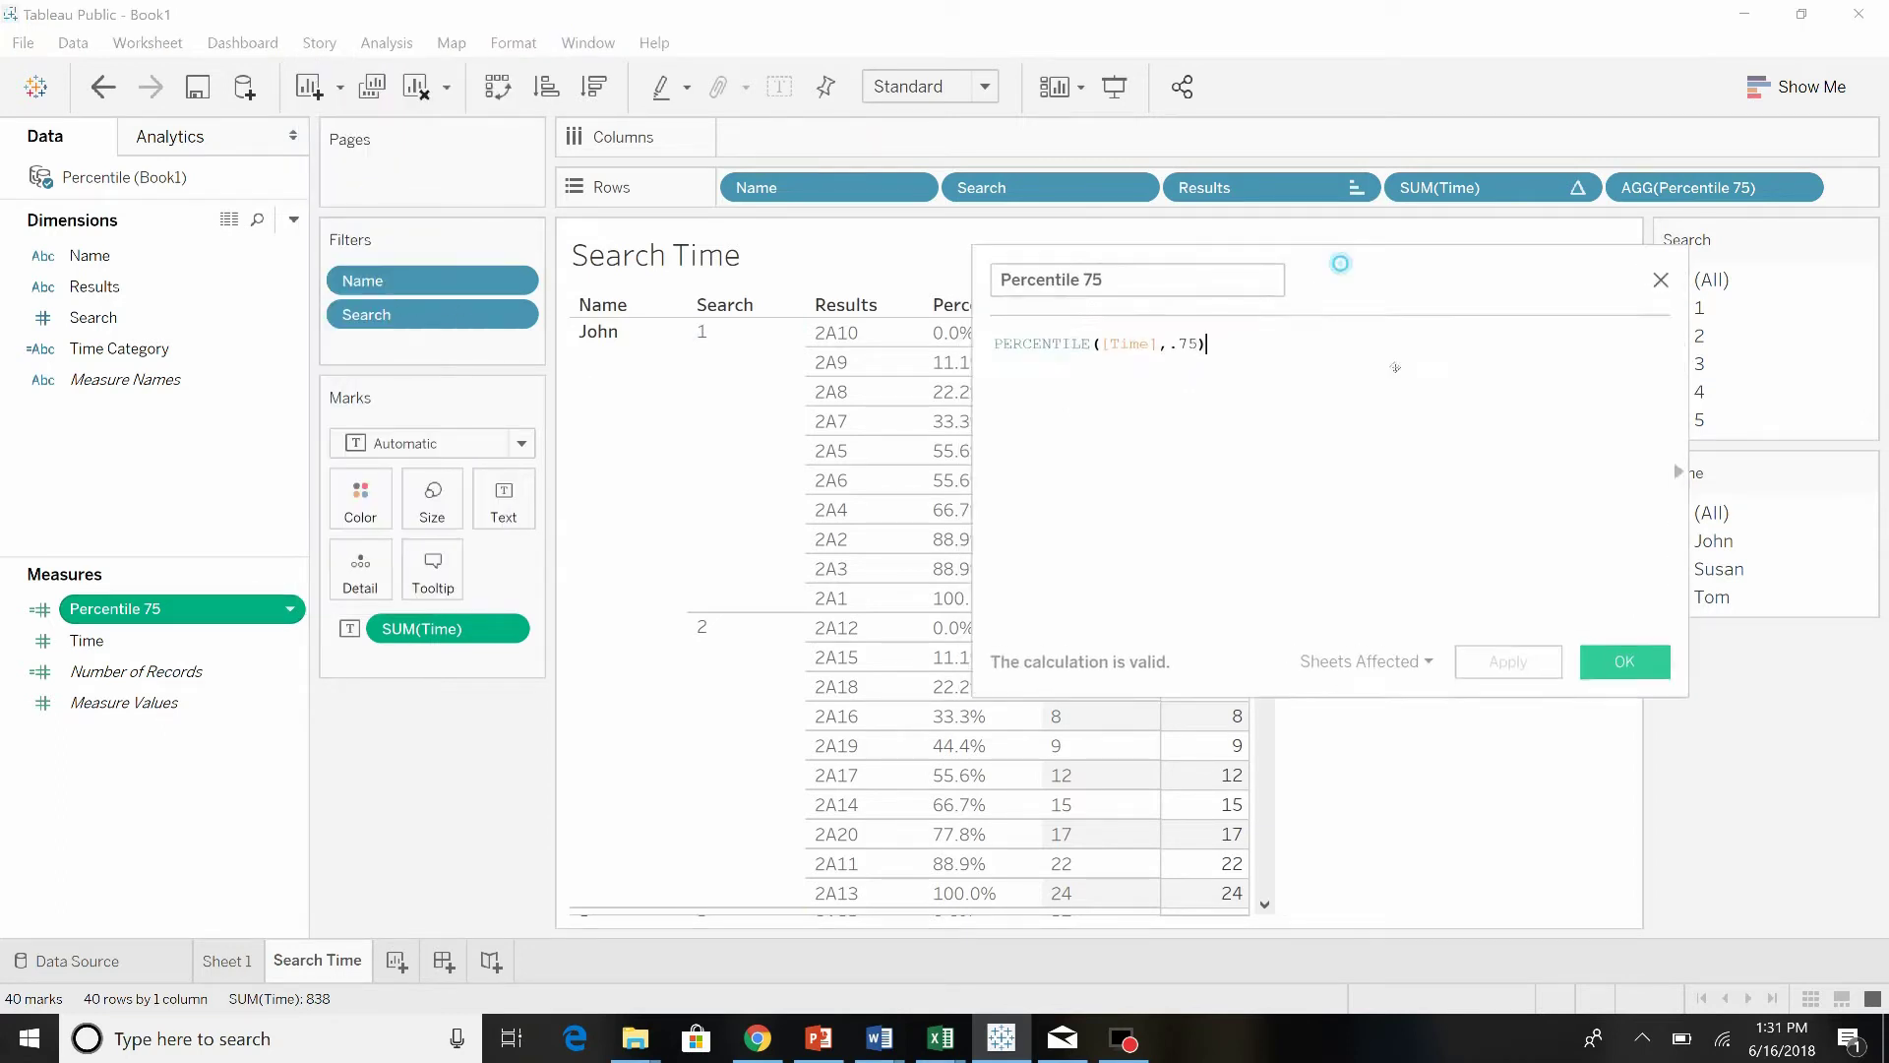
pyautogui.moveTo(1383, 553); pyautogui.dragTo(1004, 411)
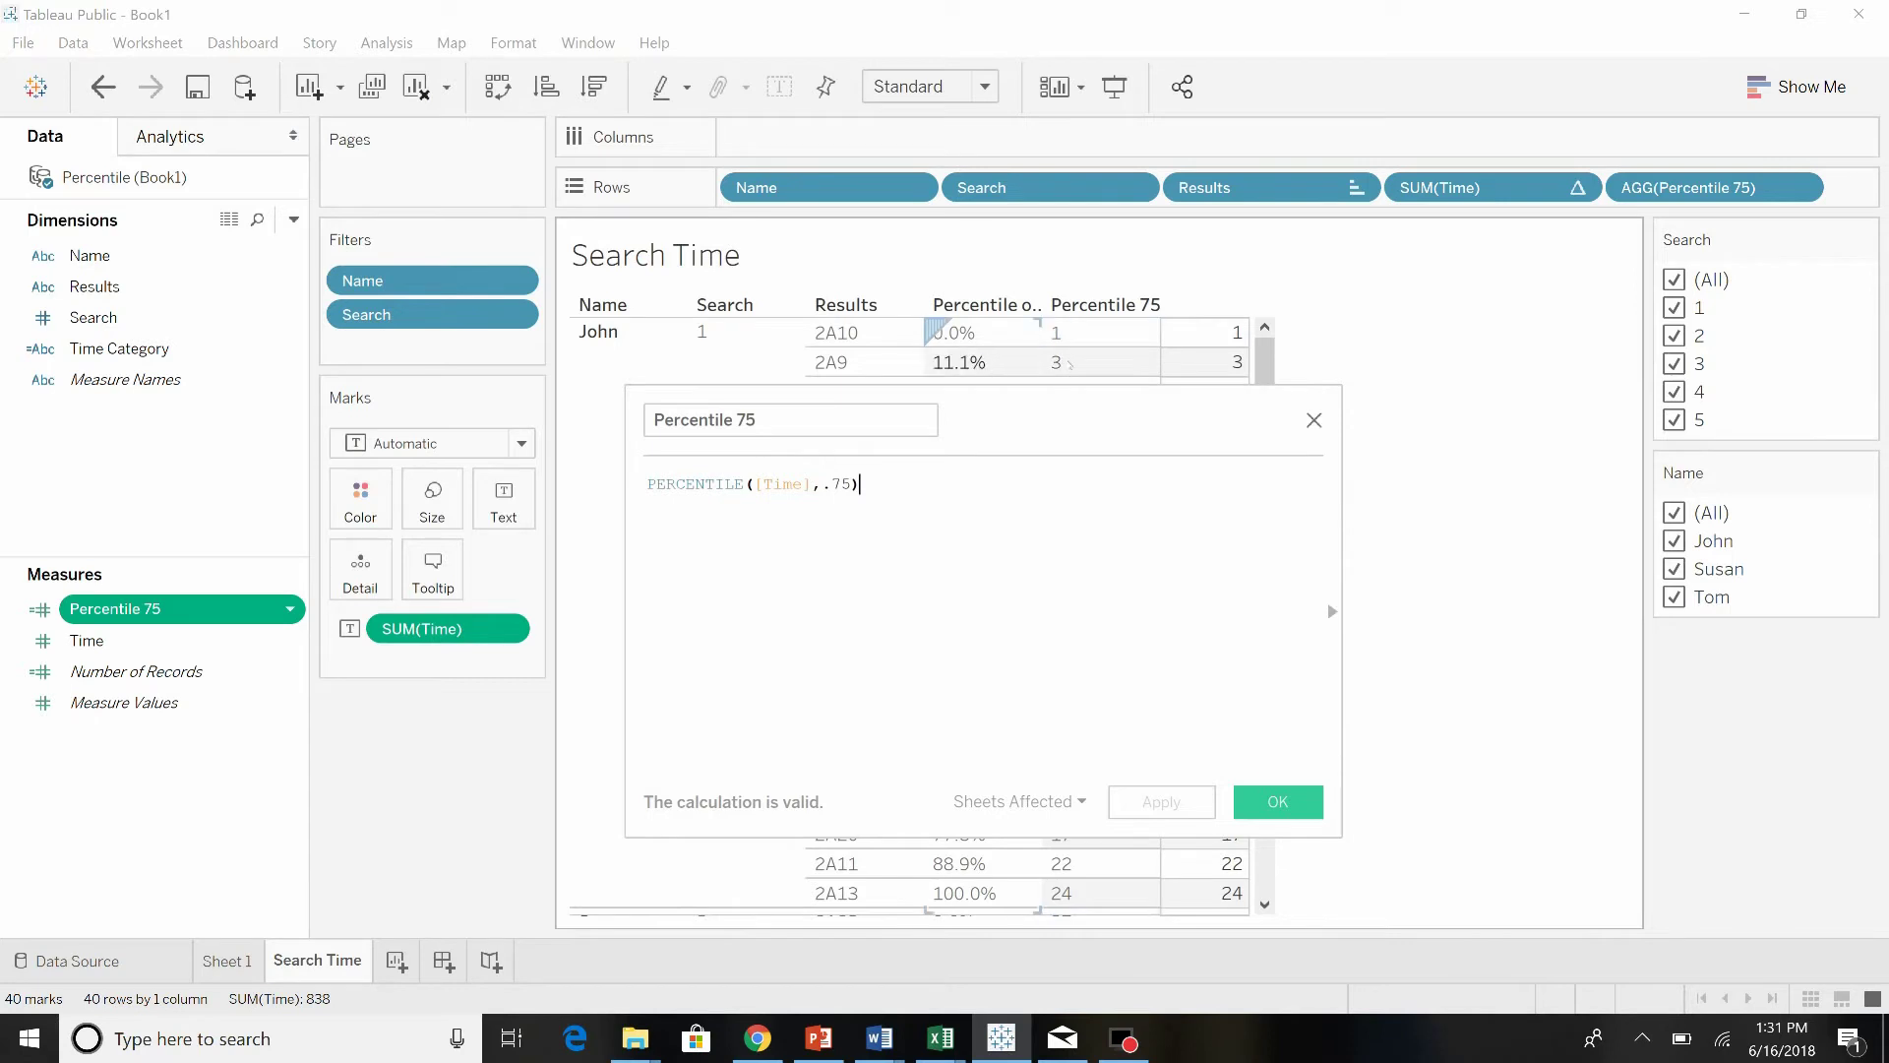
pyautogui.moveTo(1207, 364)
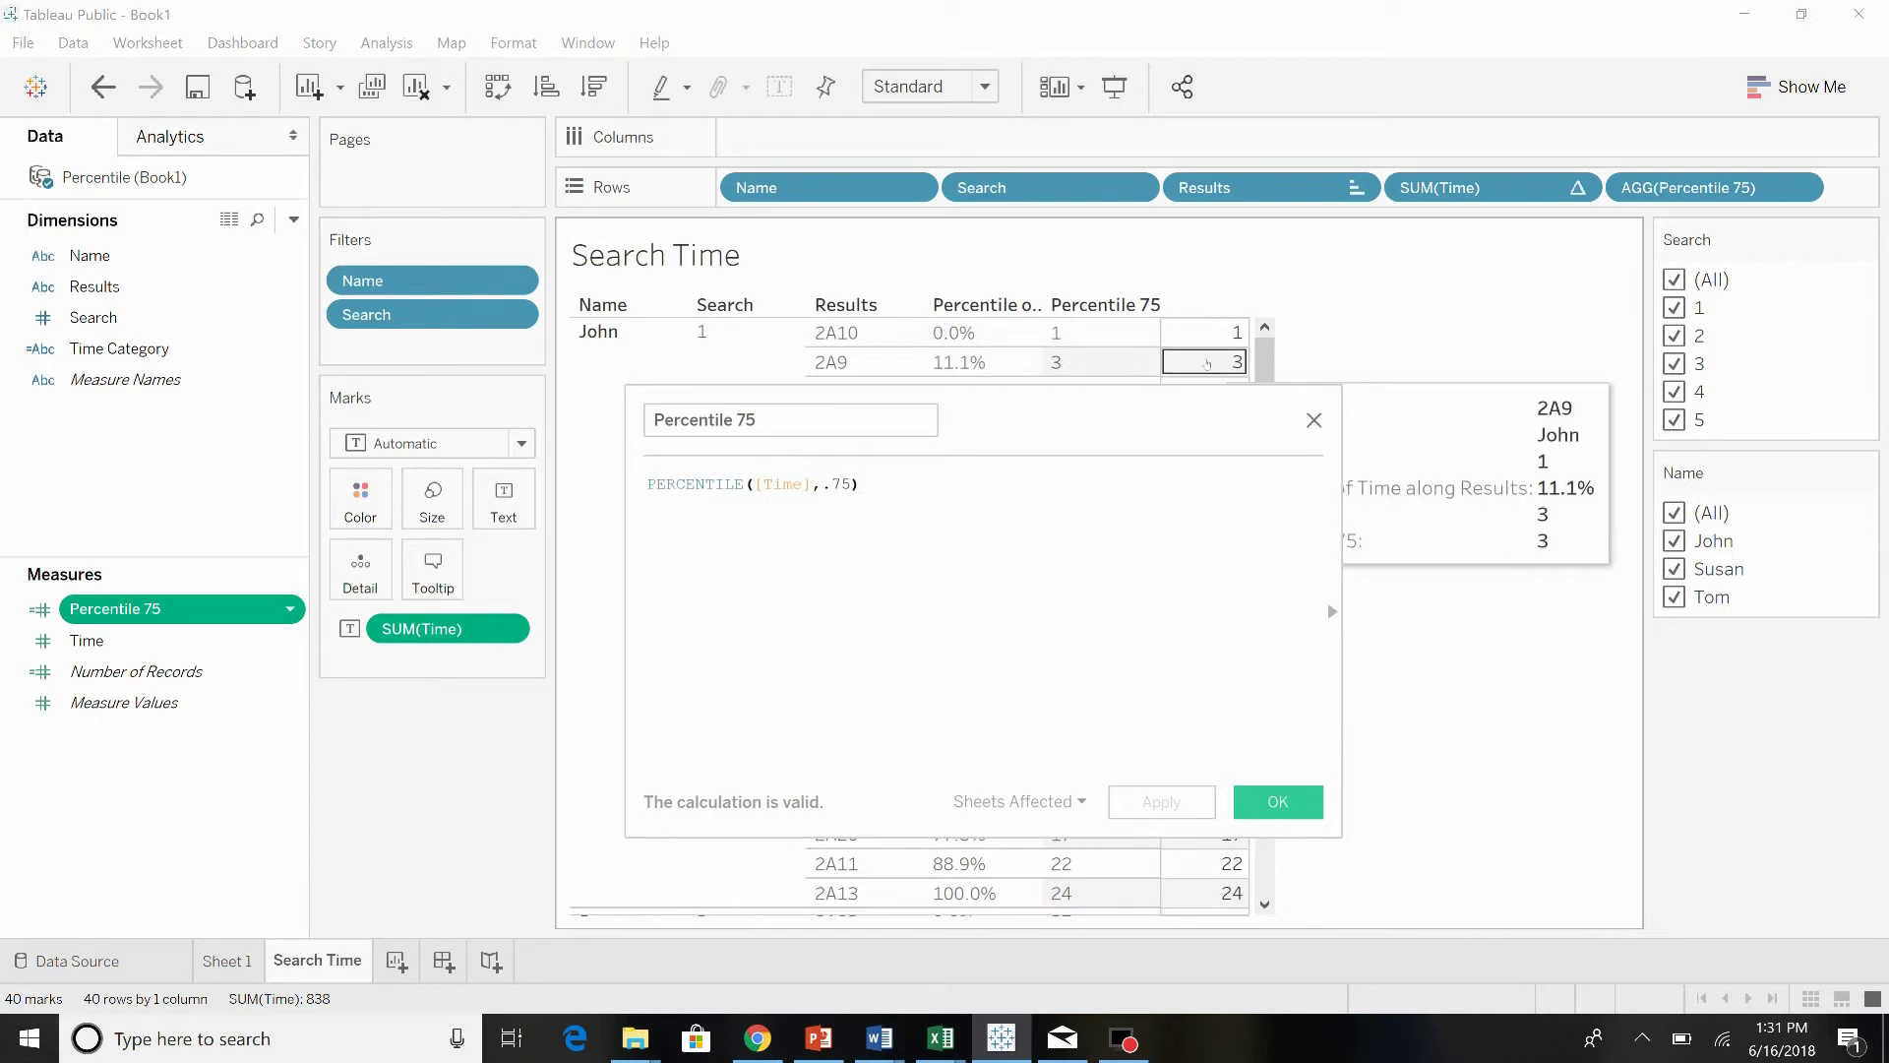
pyautogui.moveTo(1208, 372); pyautogui.dragTo(1242, 398)
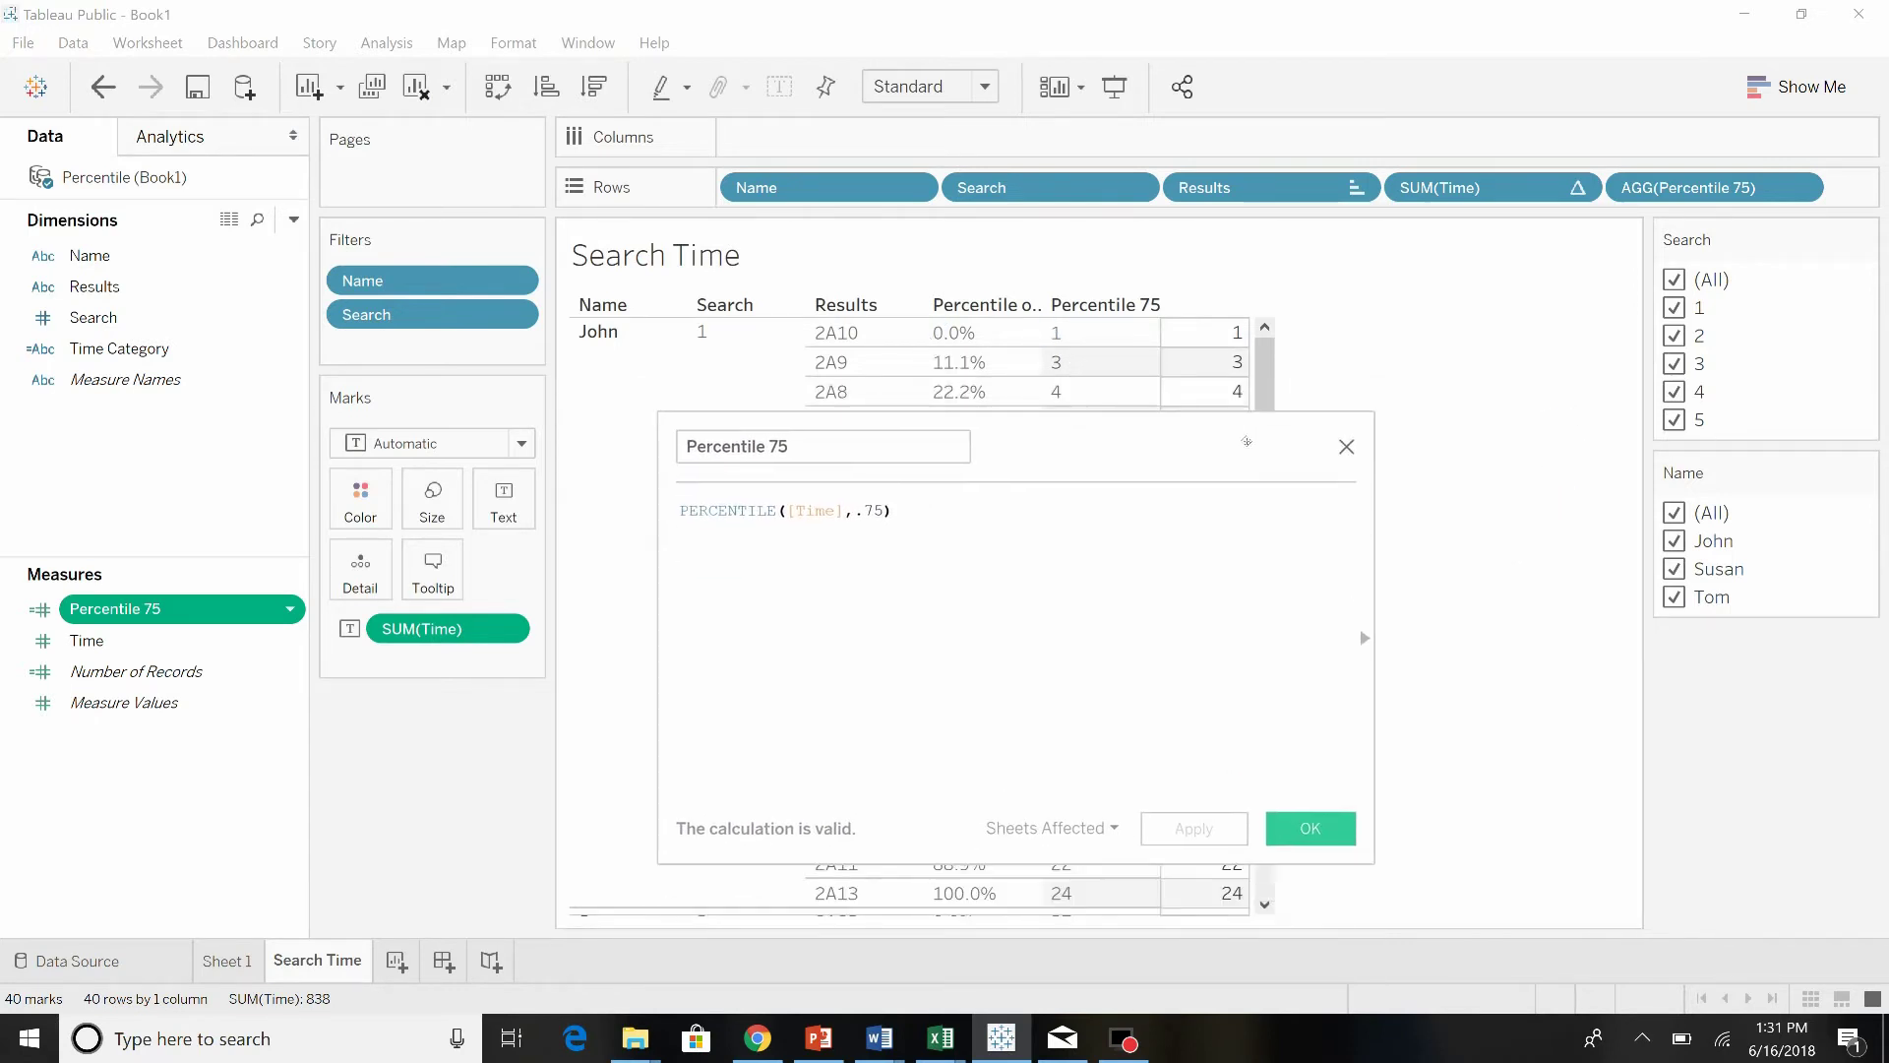
# Step: Rewrite the formula as {Fixed [Name] : PERCENTILE([Time],.75)}
pyautogui.click(686, 520)
pyautogui.write('{Fixed')
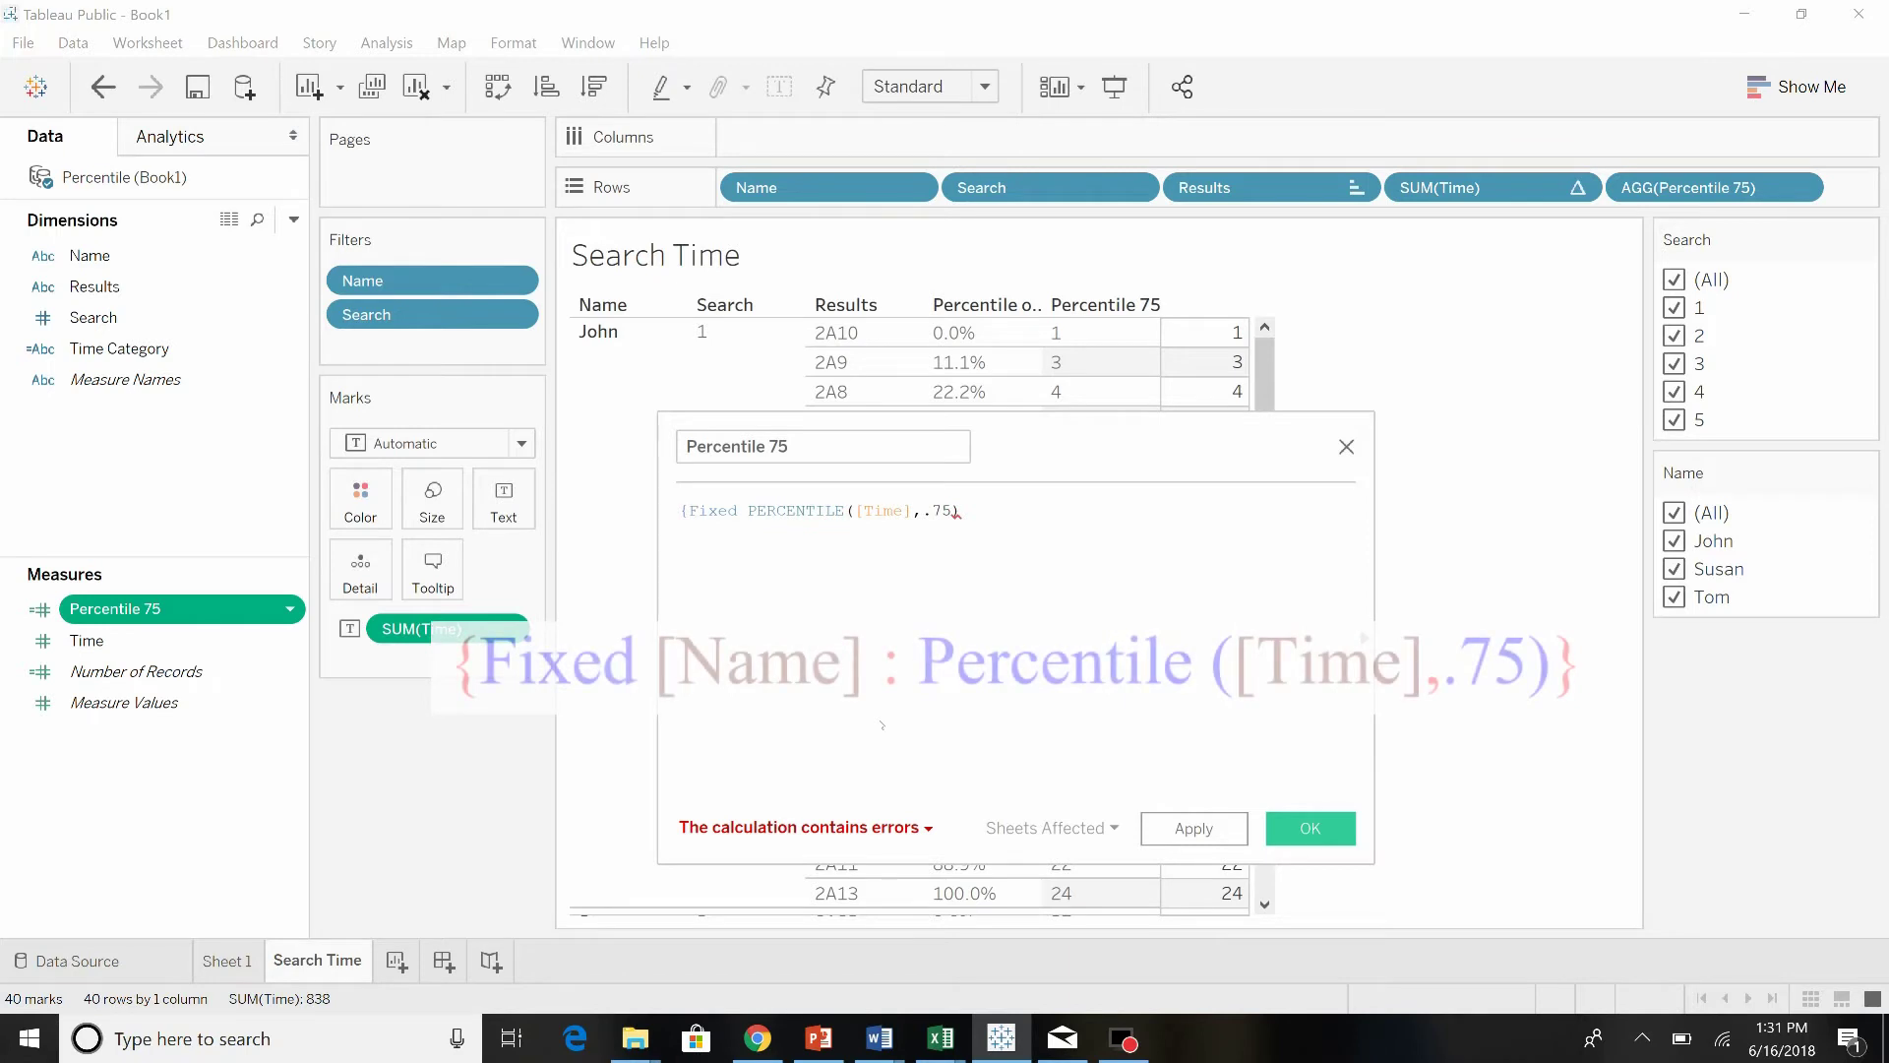
pyautogui.write('[john')
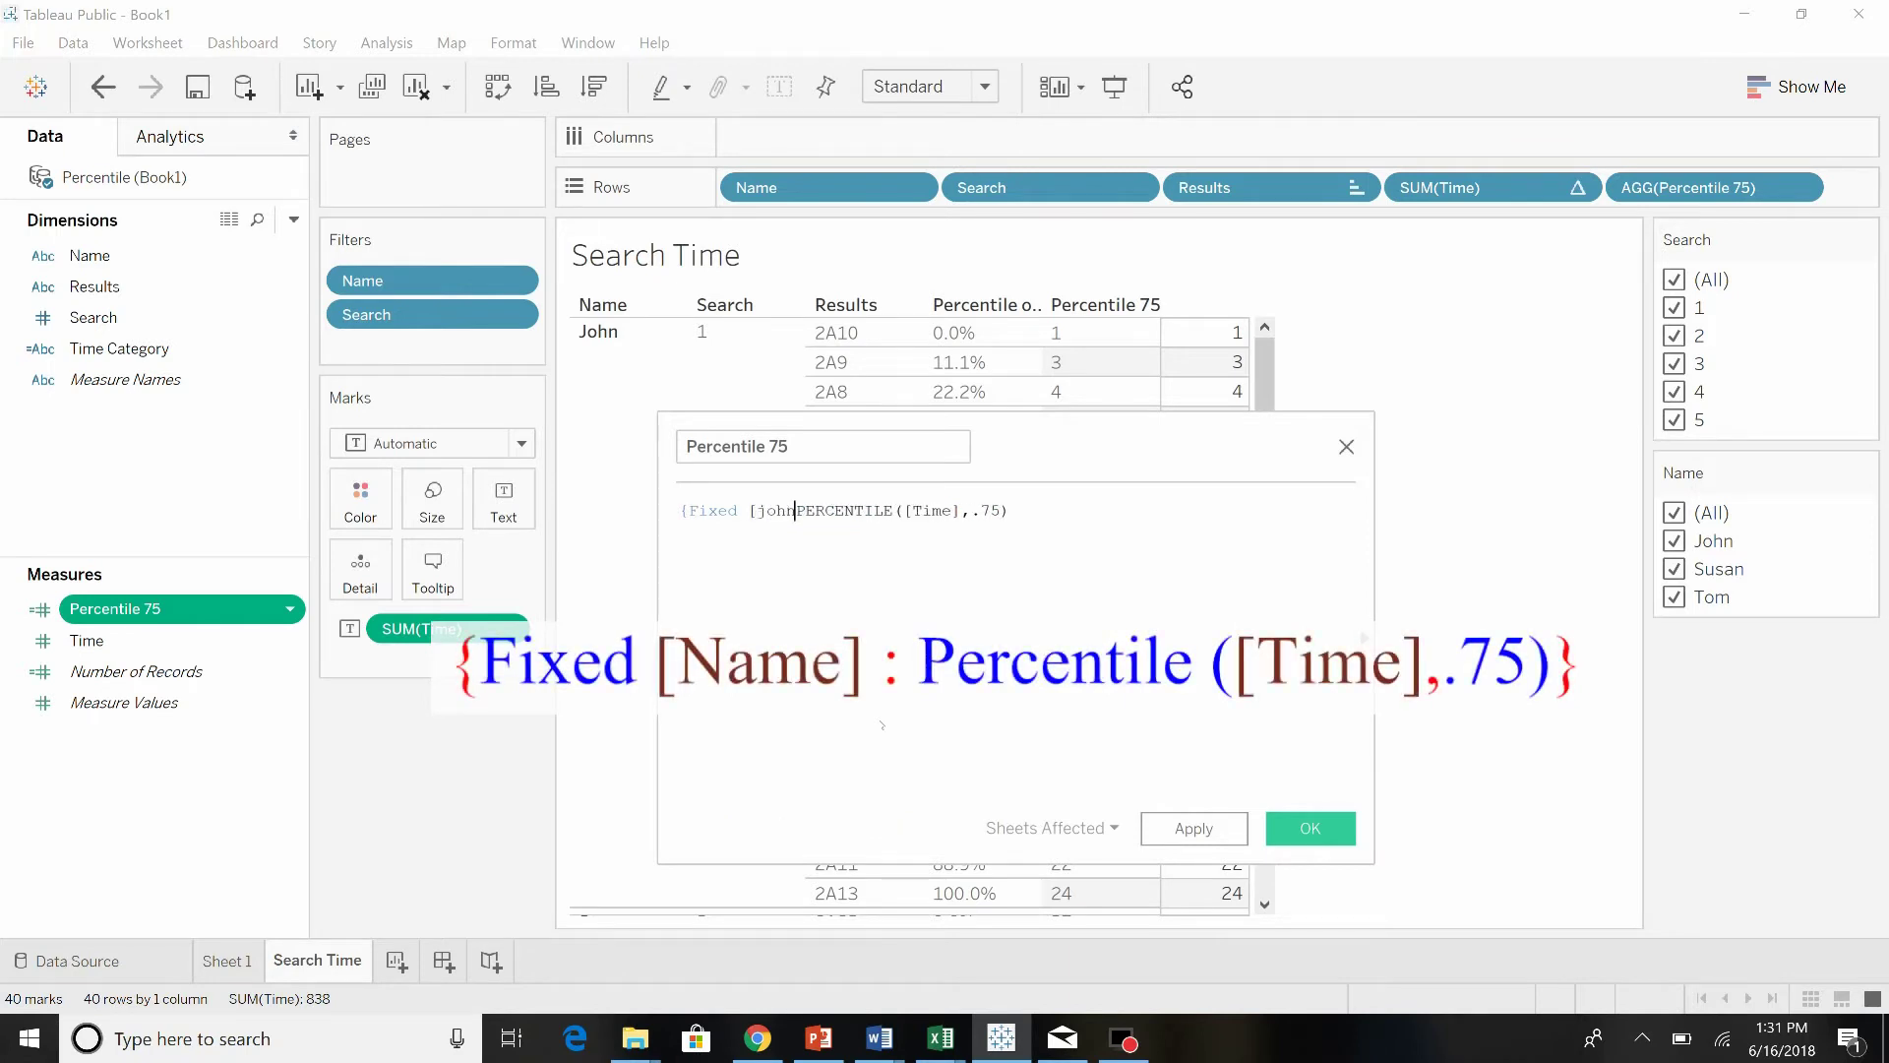
pyautogui.press('BackSpace')
pyautogui.press('BackSpace')
pyautogui.press('BackSpace')
pyautogui.press('BackSpace')
pyautogui.write('name')
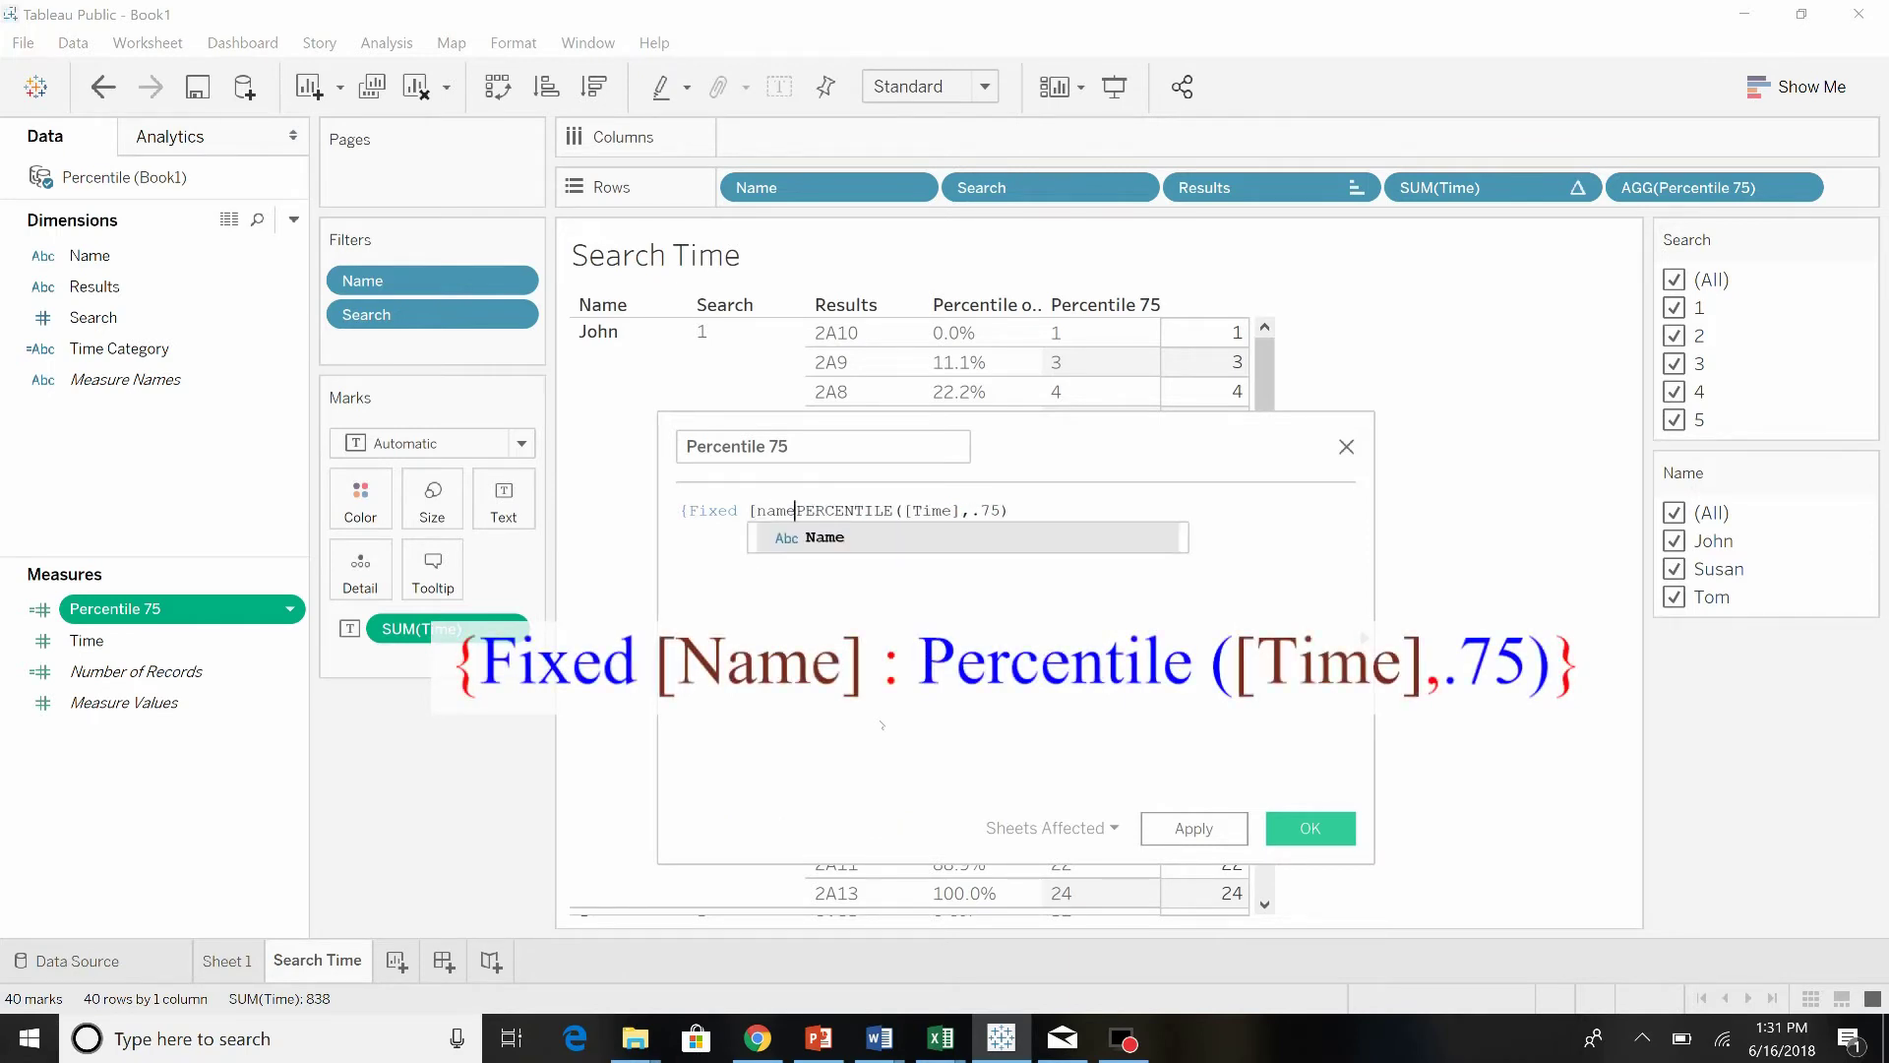
pyautogui.press('Return')
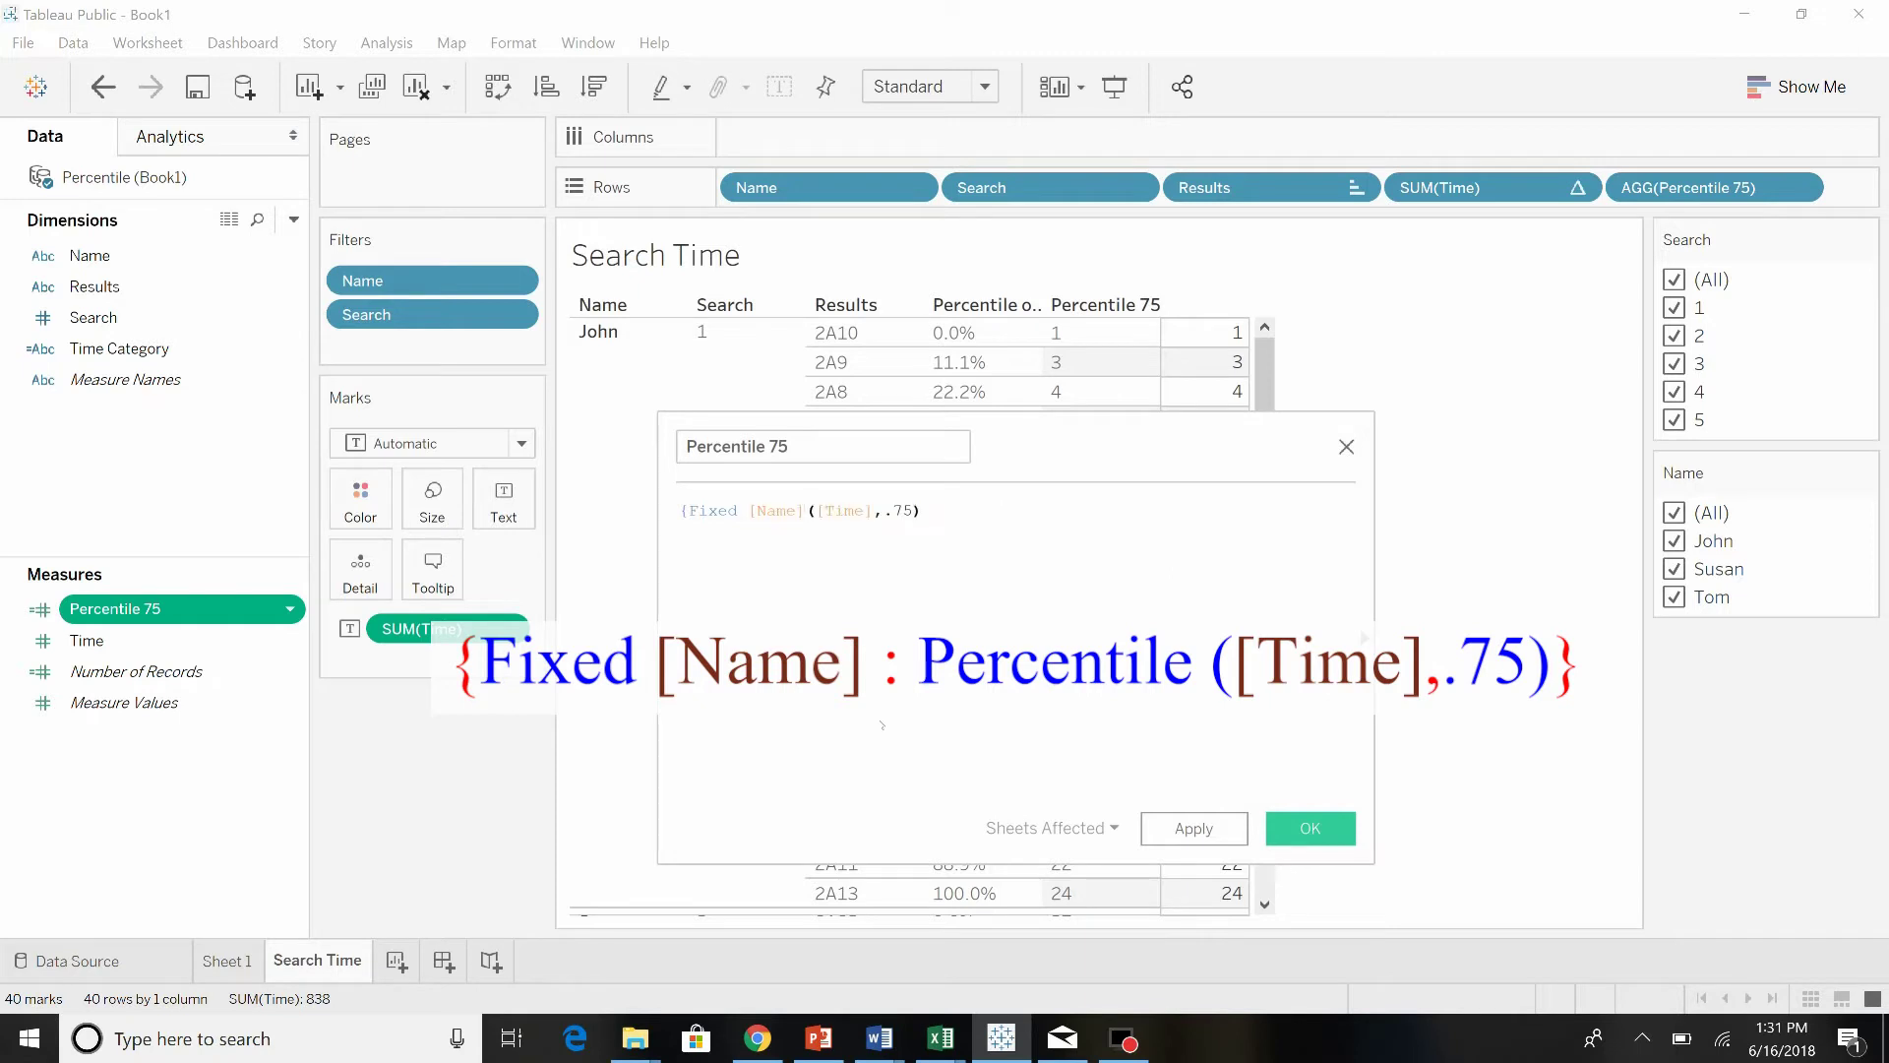
pyautogui.write(': perc')
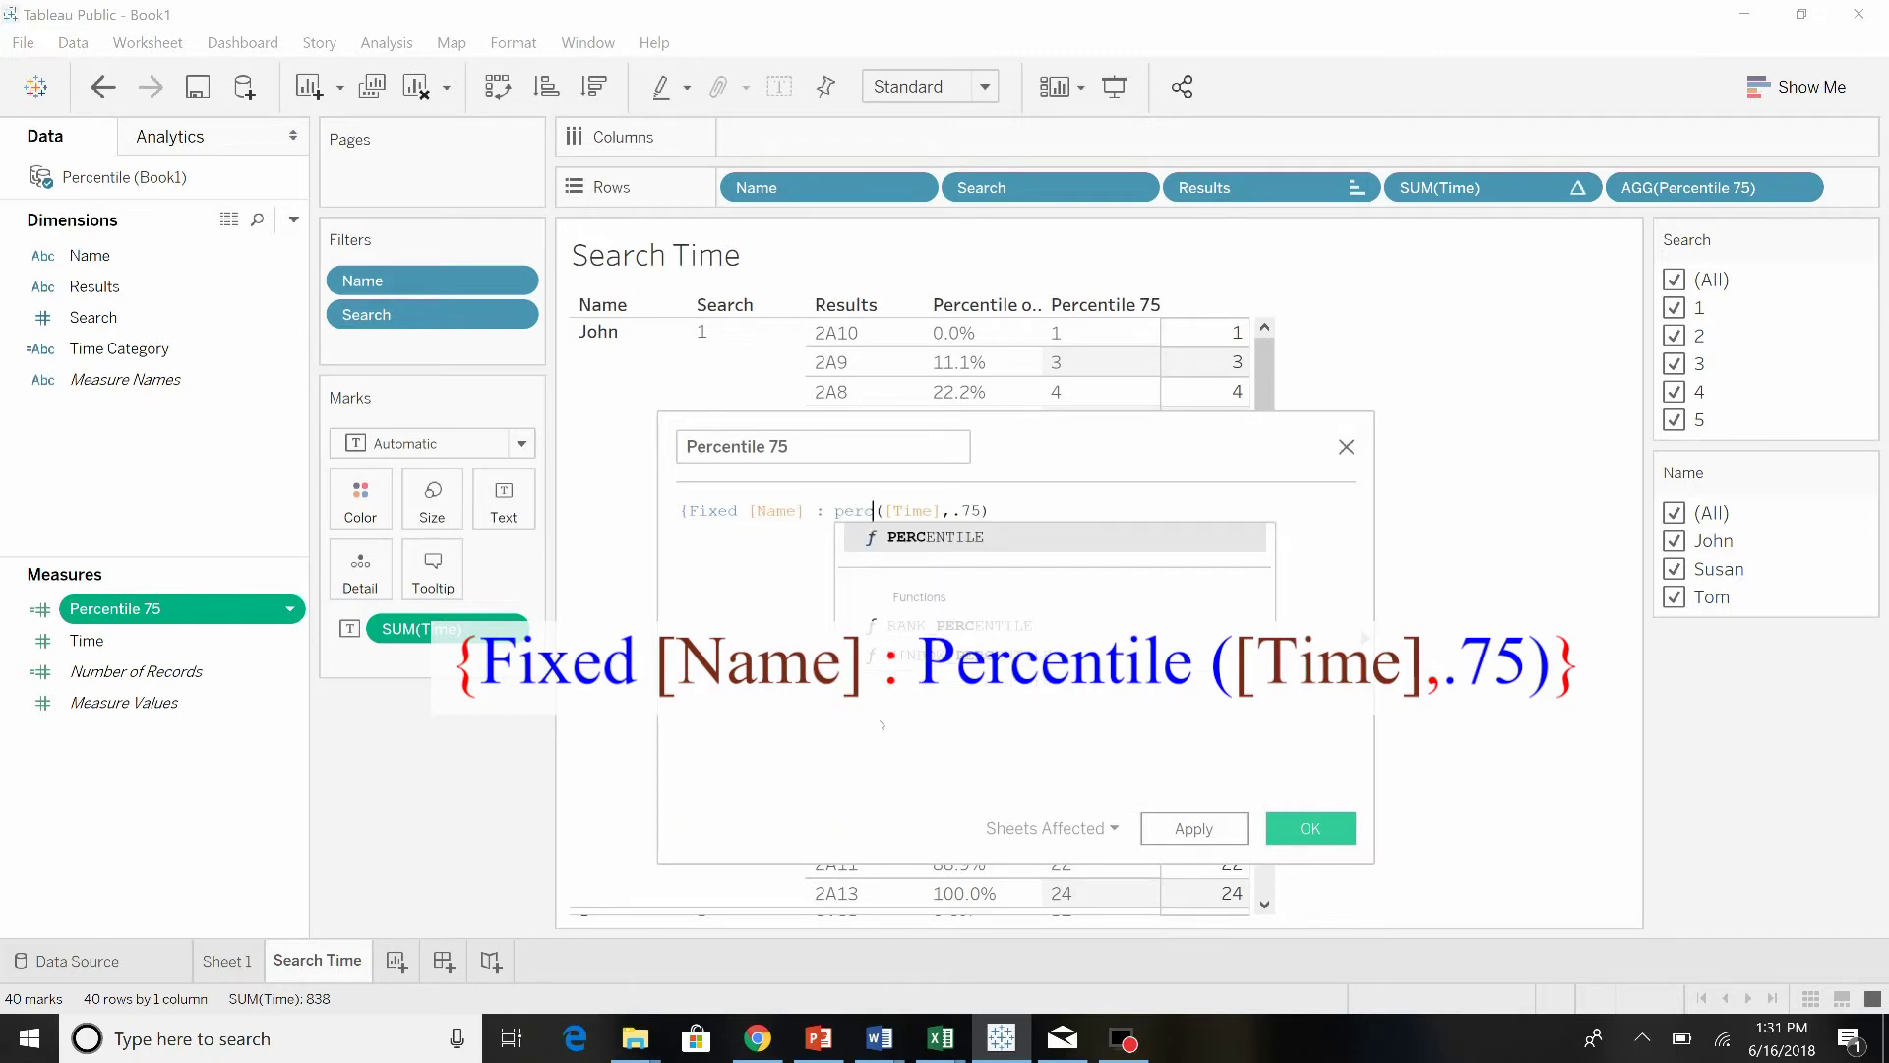
pyautogui.press('Return')
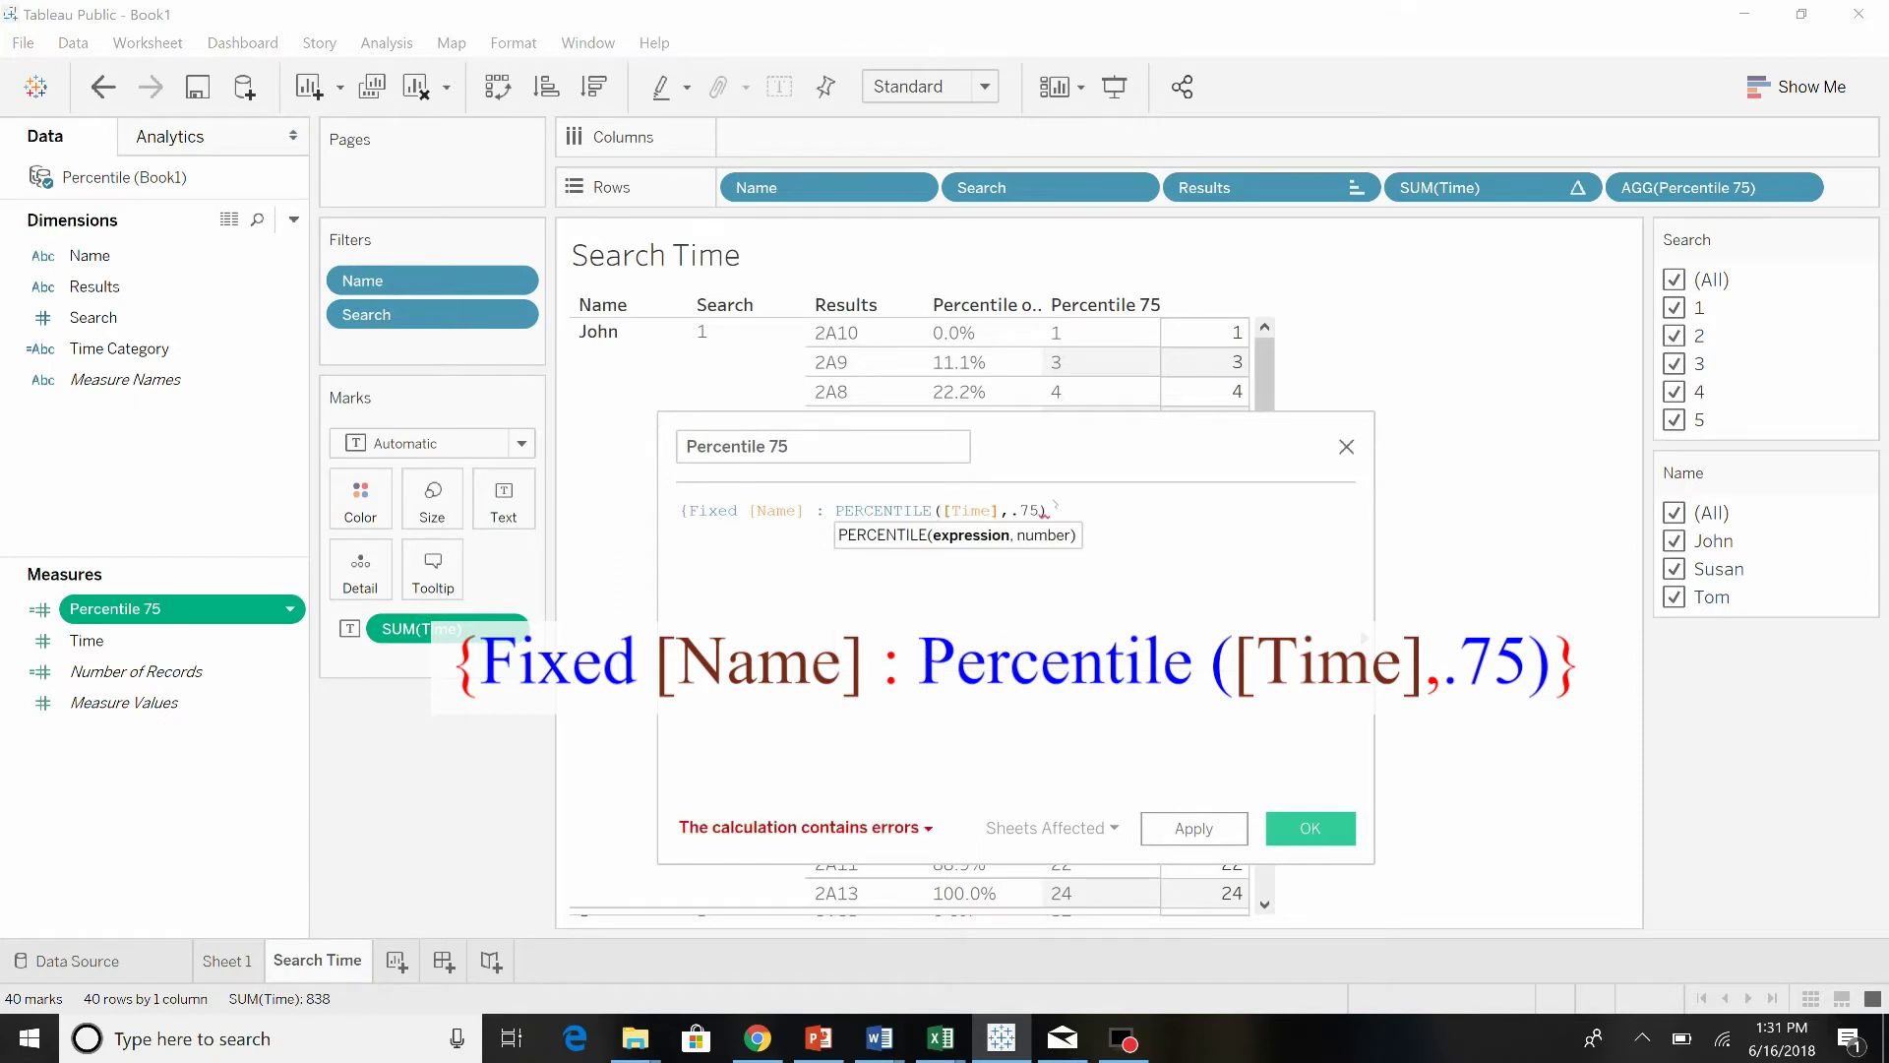
pyautogui.click(1071, 512)
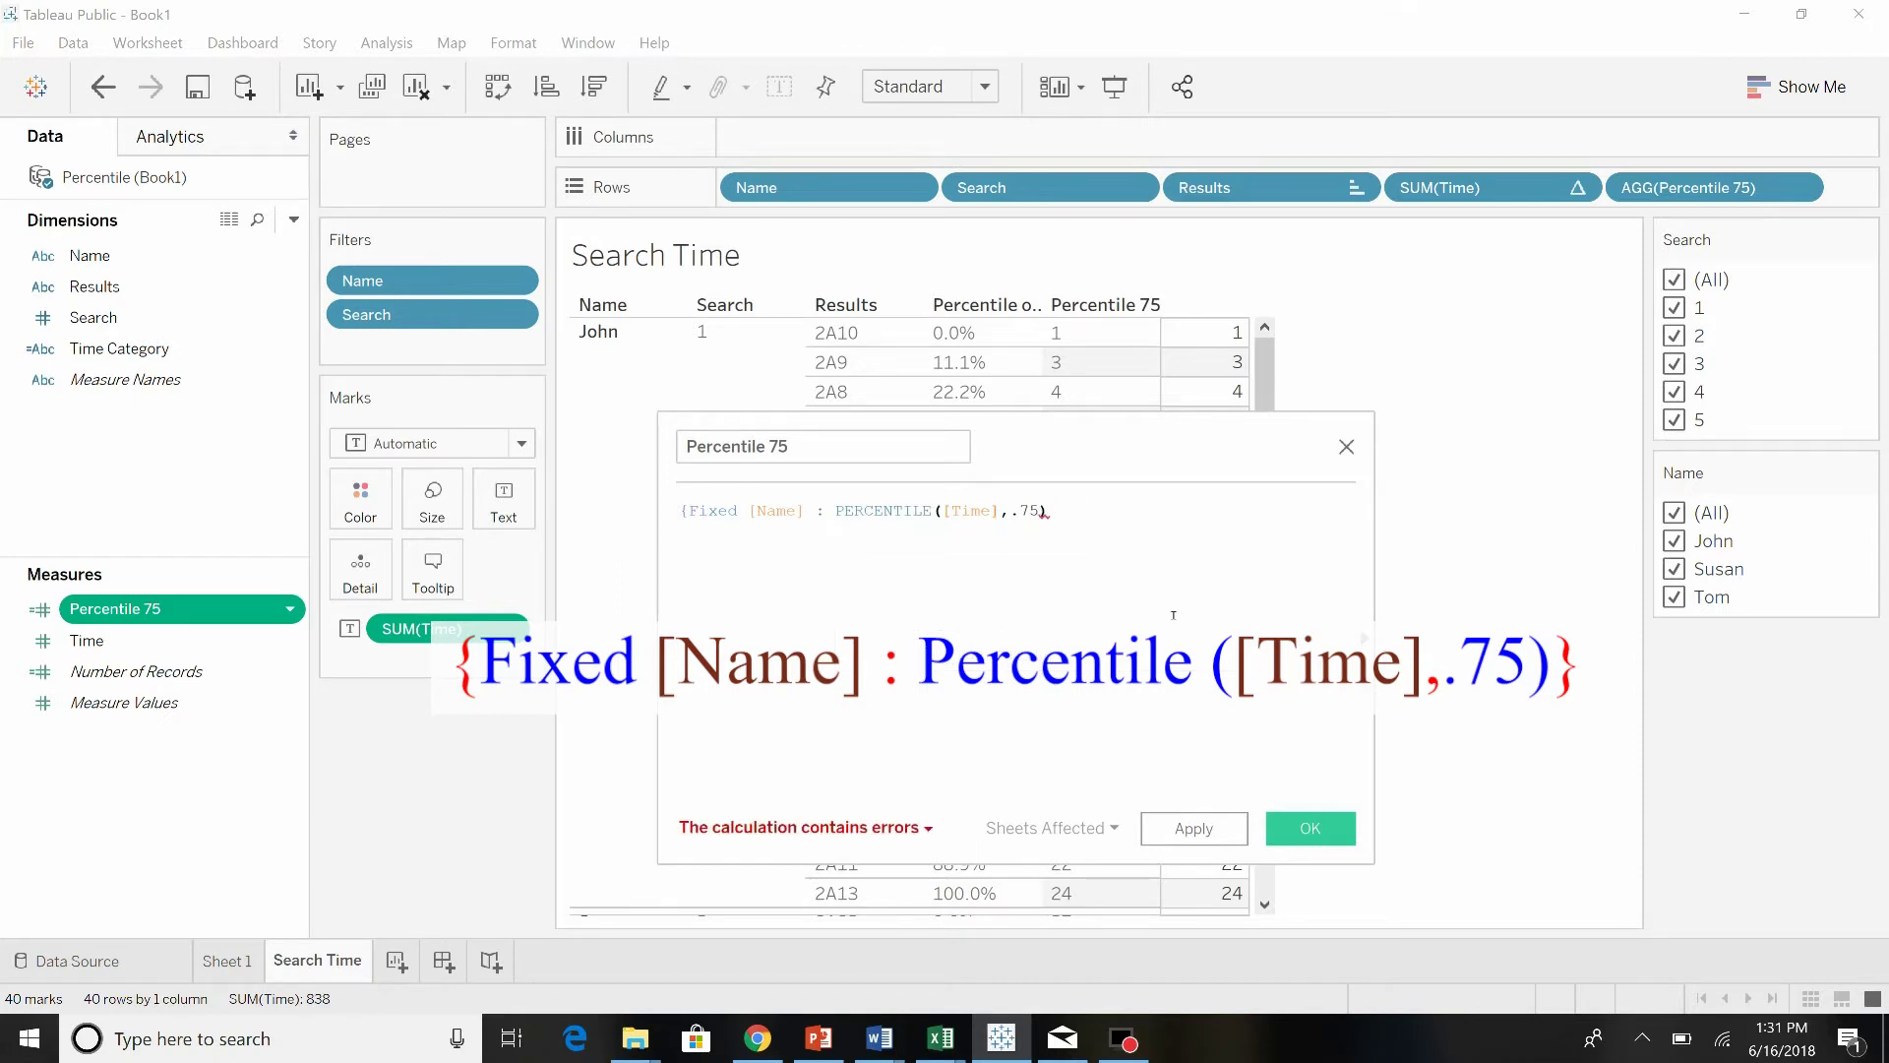
pyautogui.write('}')
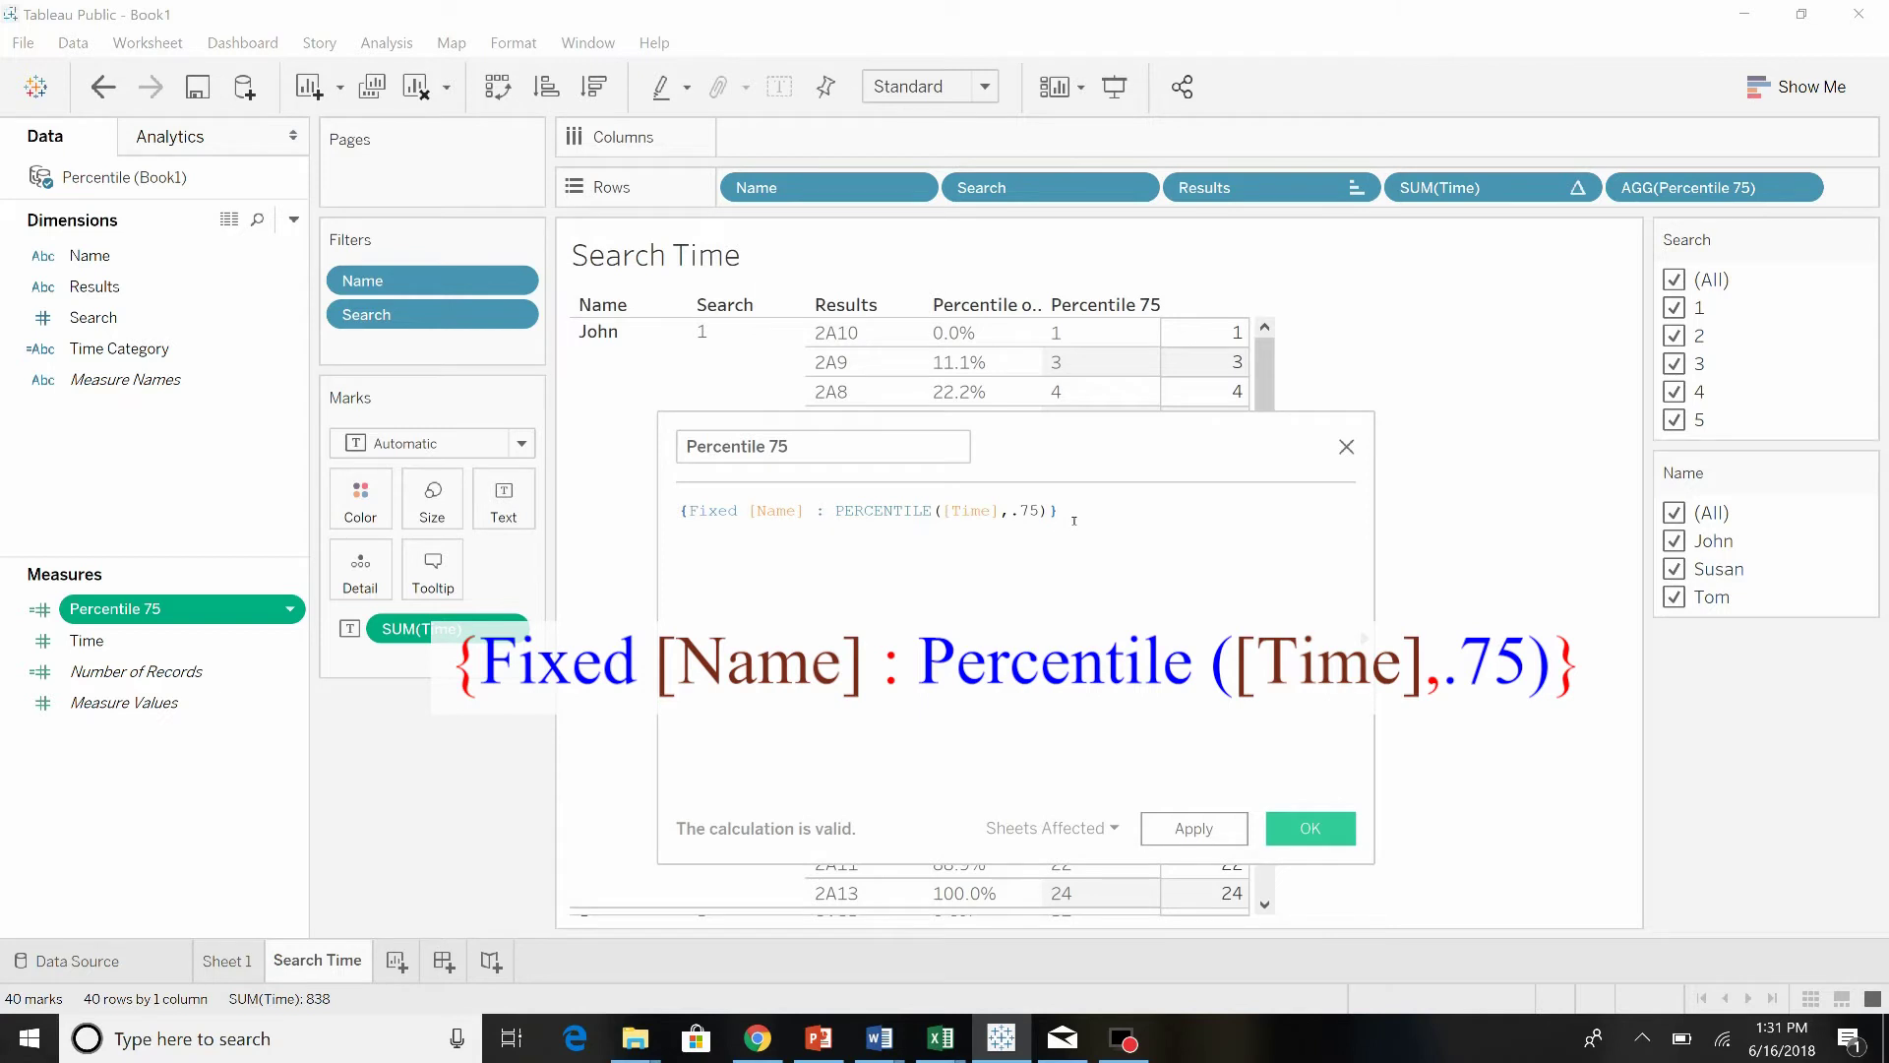
# Step: Save the formula, swap the broken AGG(Percentile 75) pill for a discrete SUM(Percentile 75)
pyautogui.click(1316, 829)
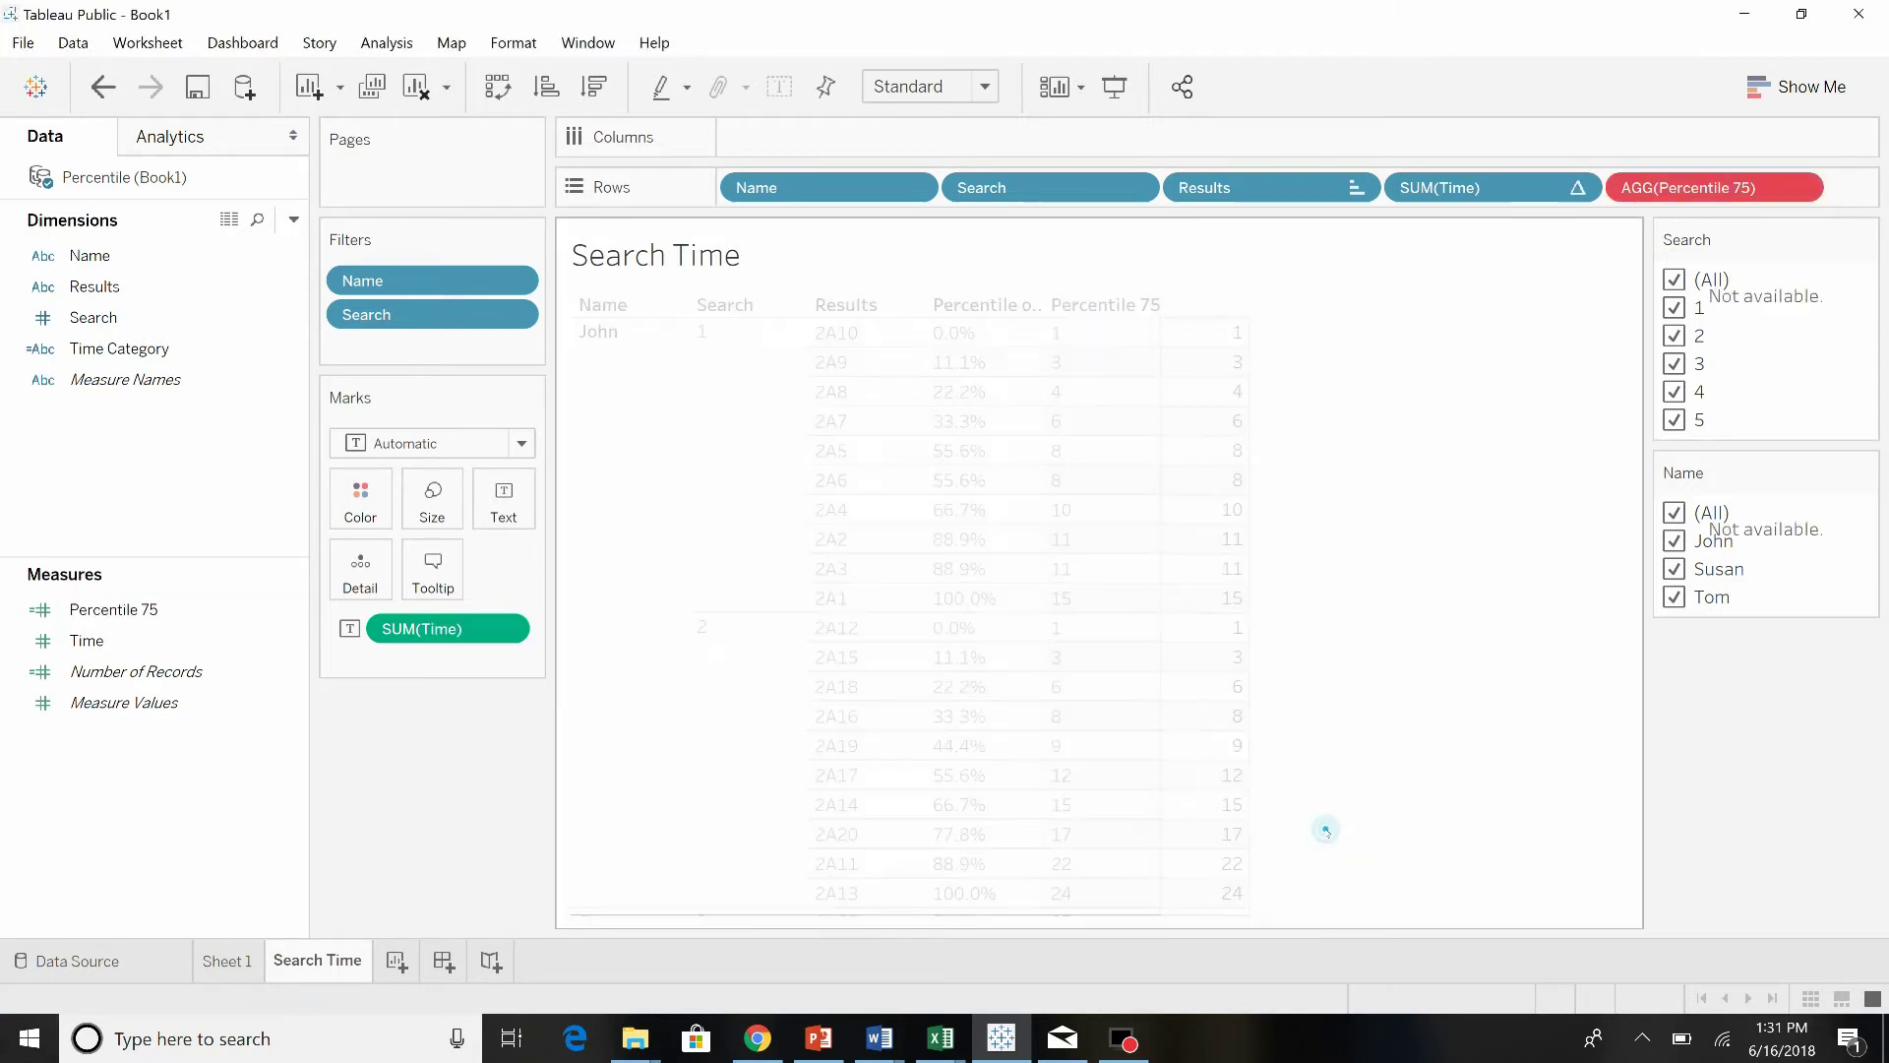
pyautogui.click(133, 610)
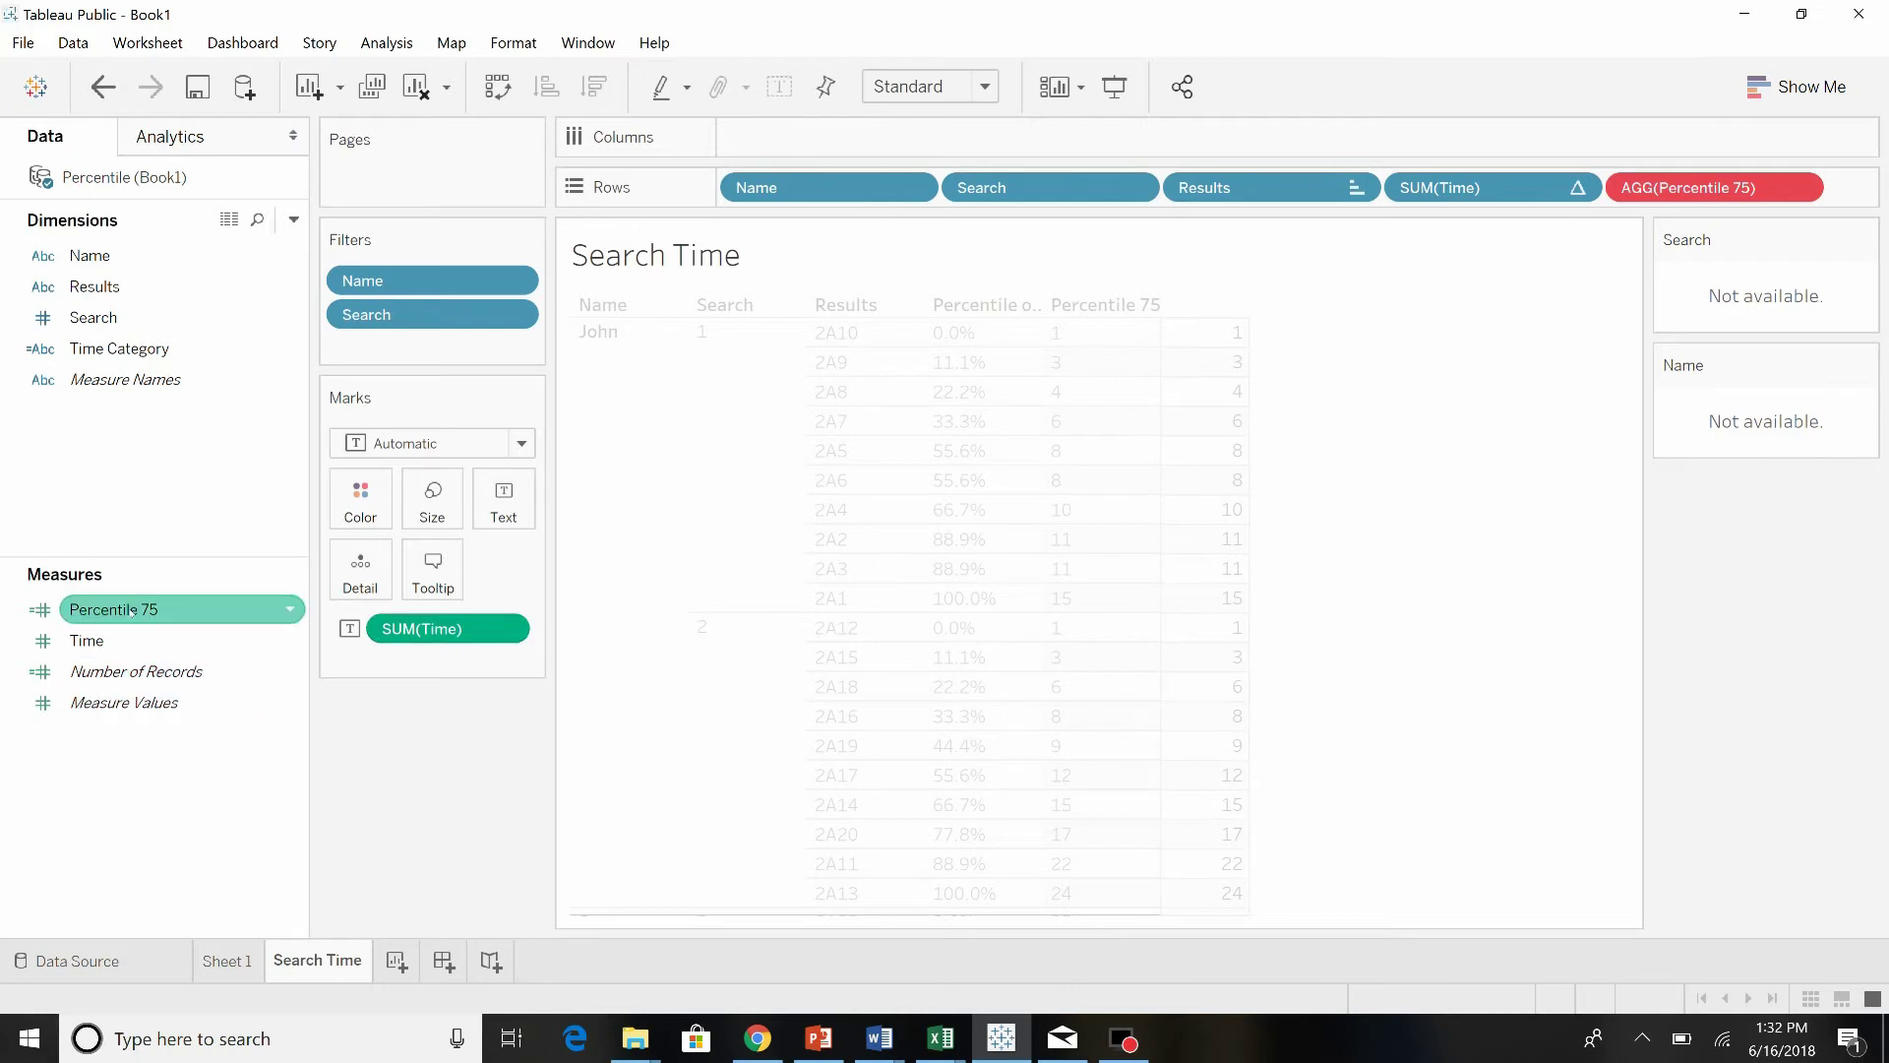
pyautogui.moveTo(136, 610); pyautogui.dragTo(1700, 187)
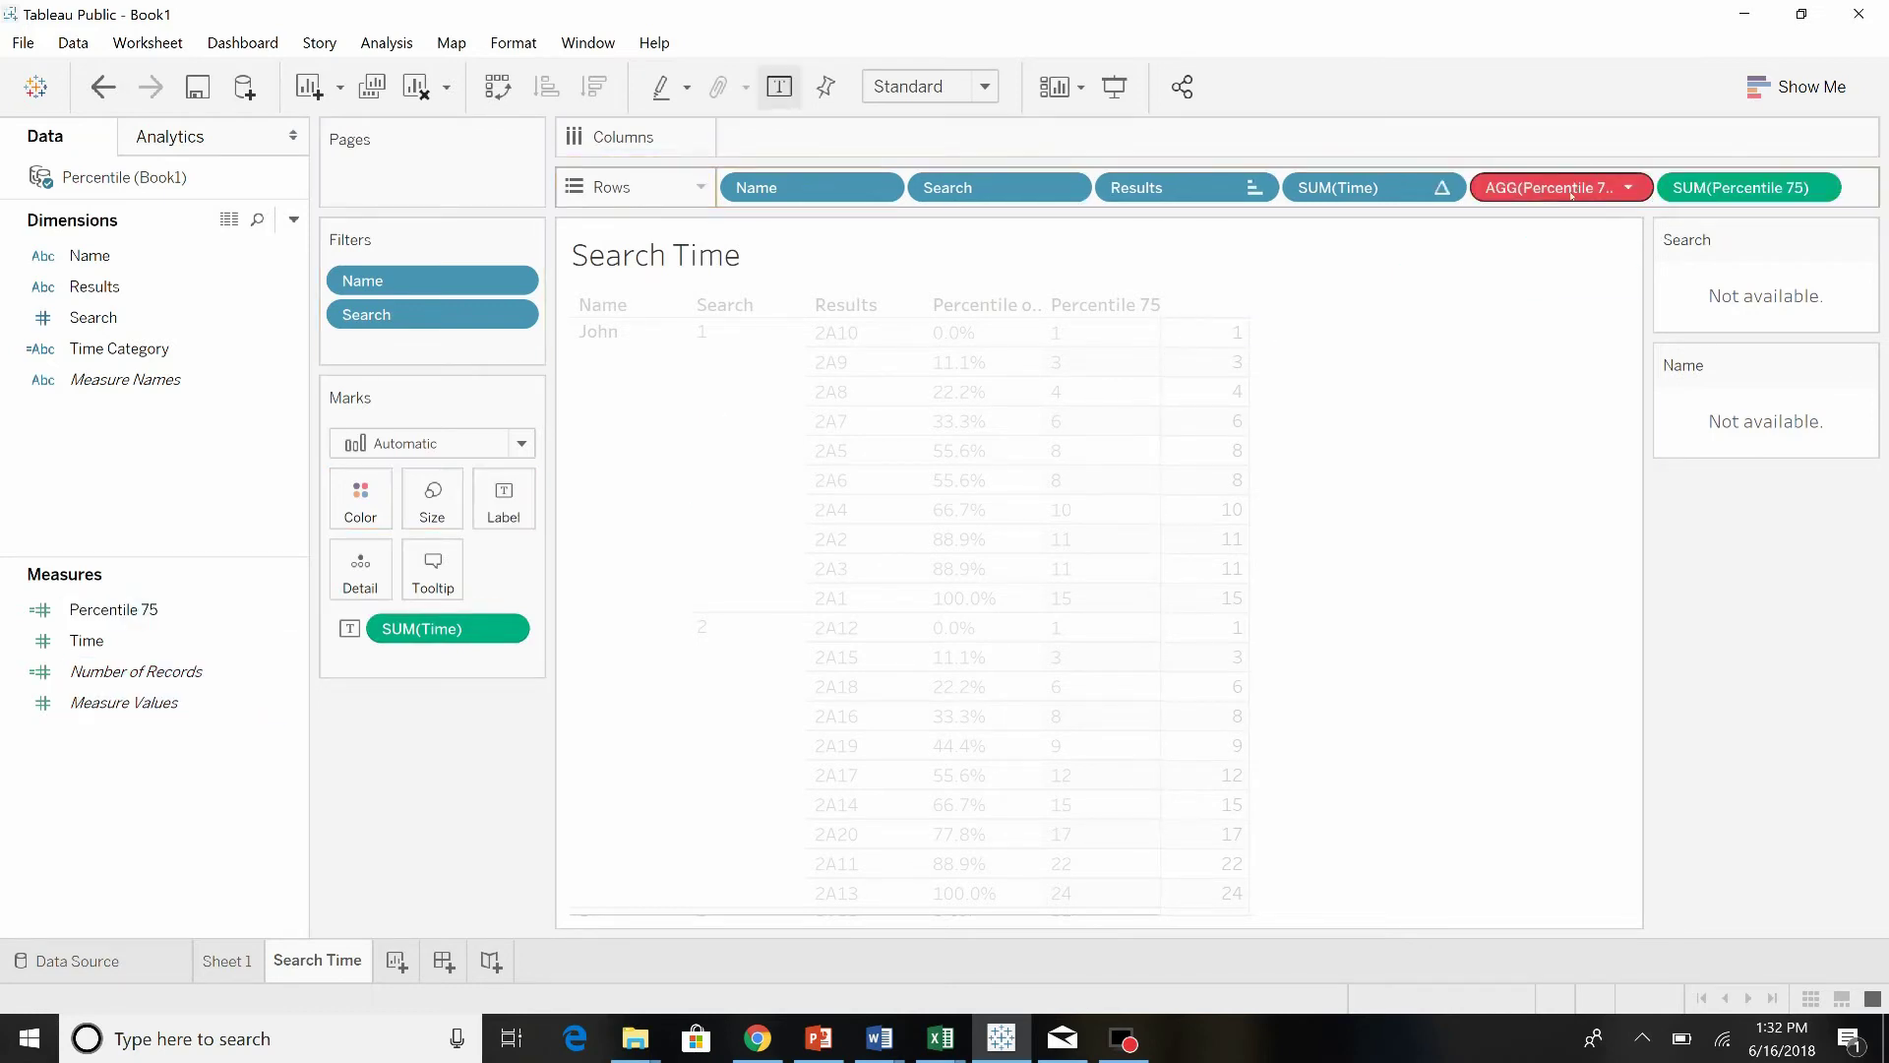
pyautogui.moveTo(1571, 189); pyautogui.dragTo(1796, 634)
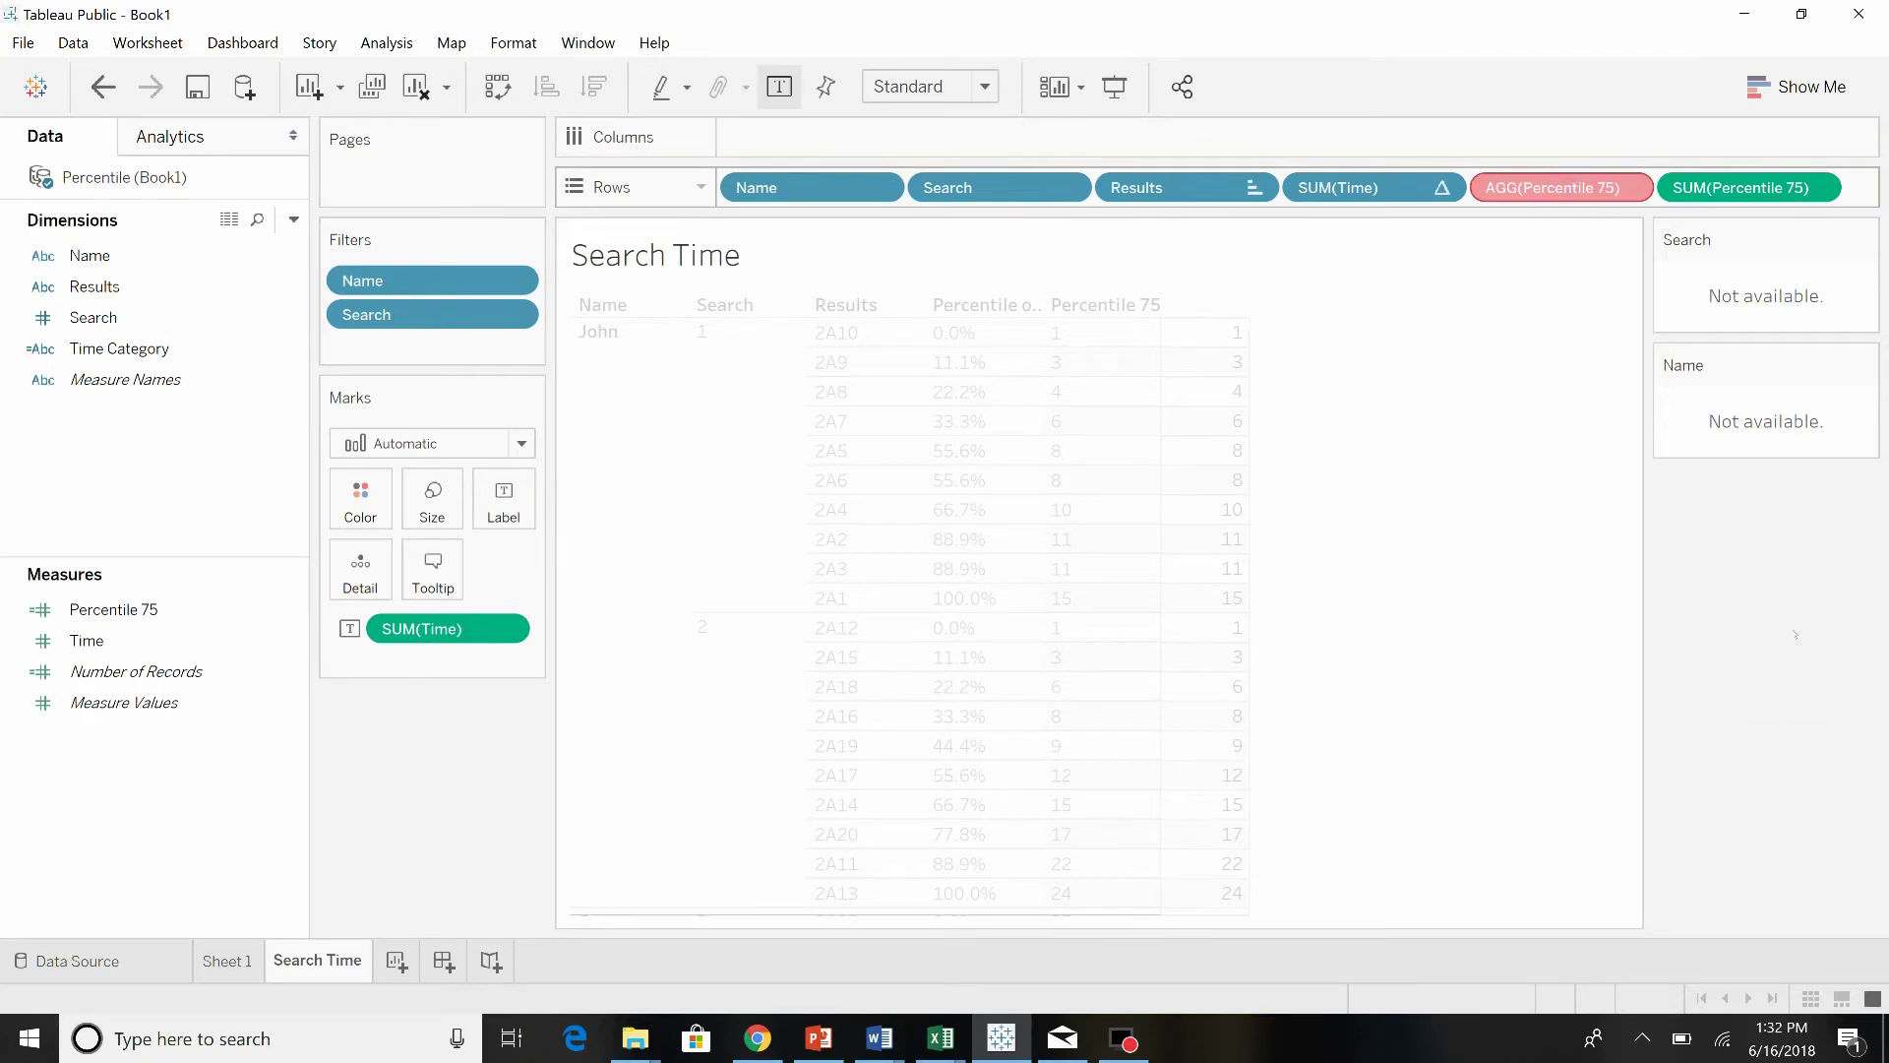
pyautogui.click(1797, 188)
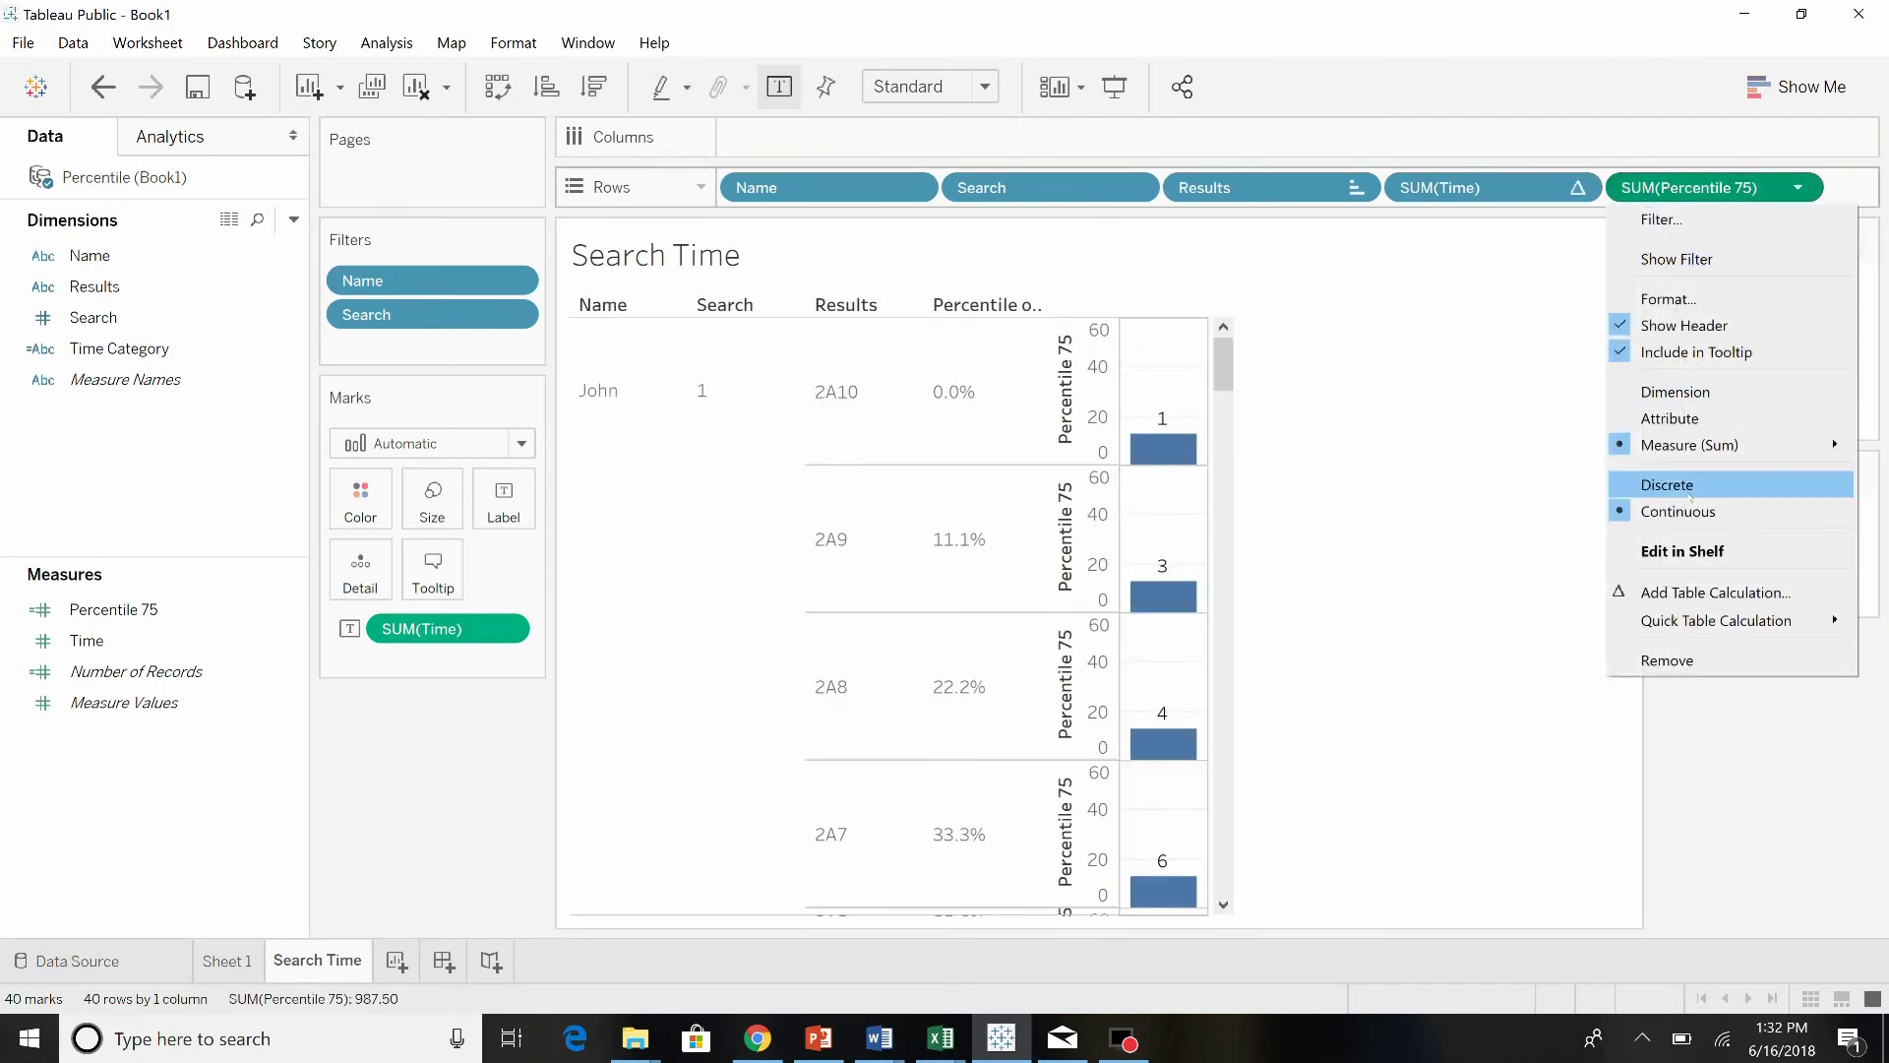
pyautogui.click(1691, 486)
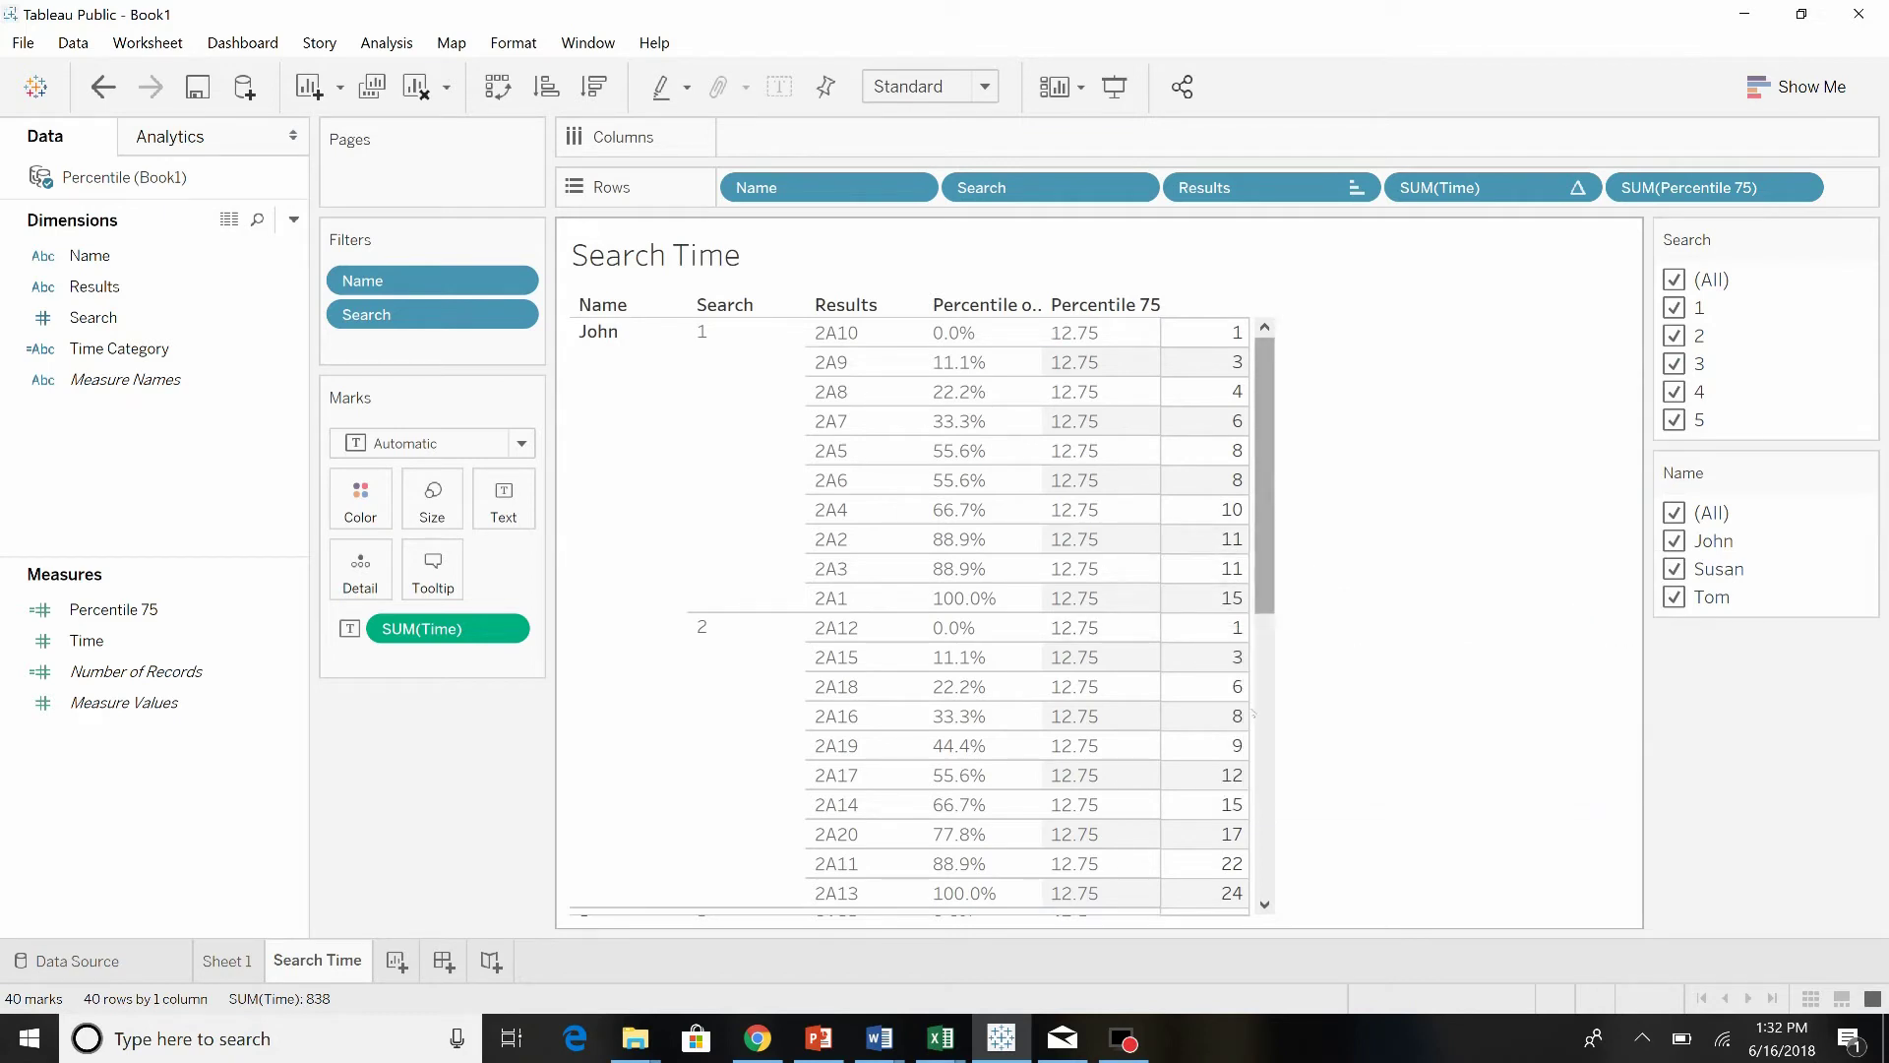
pyautogui.moveTo(1268, 542); pyautogui.dragTo(1280, 747)
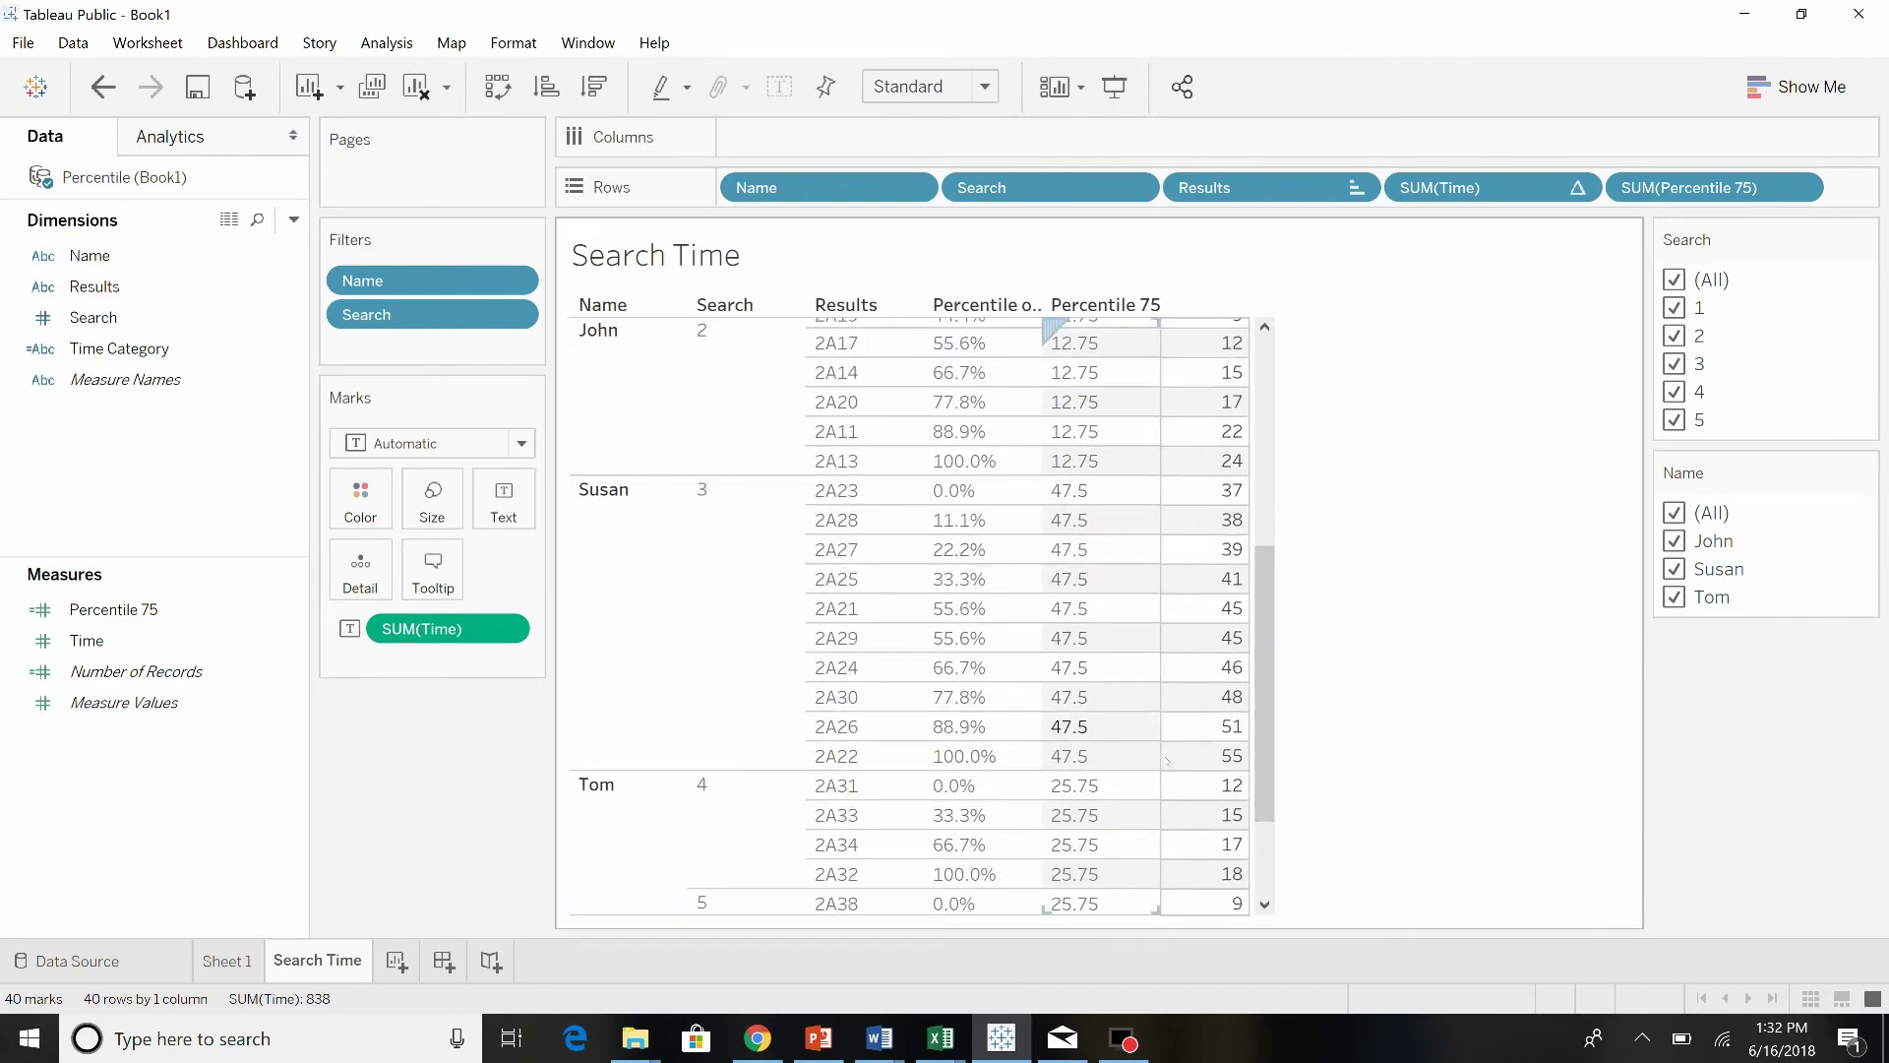
pyautogui.scroll(-3, 1272, 745)
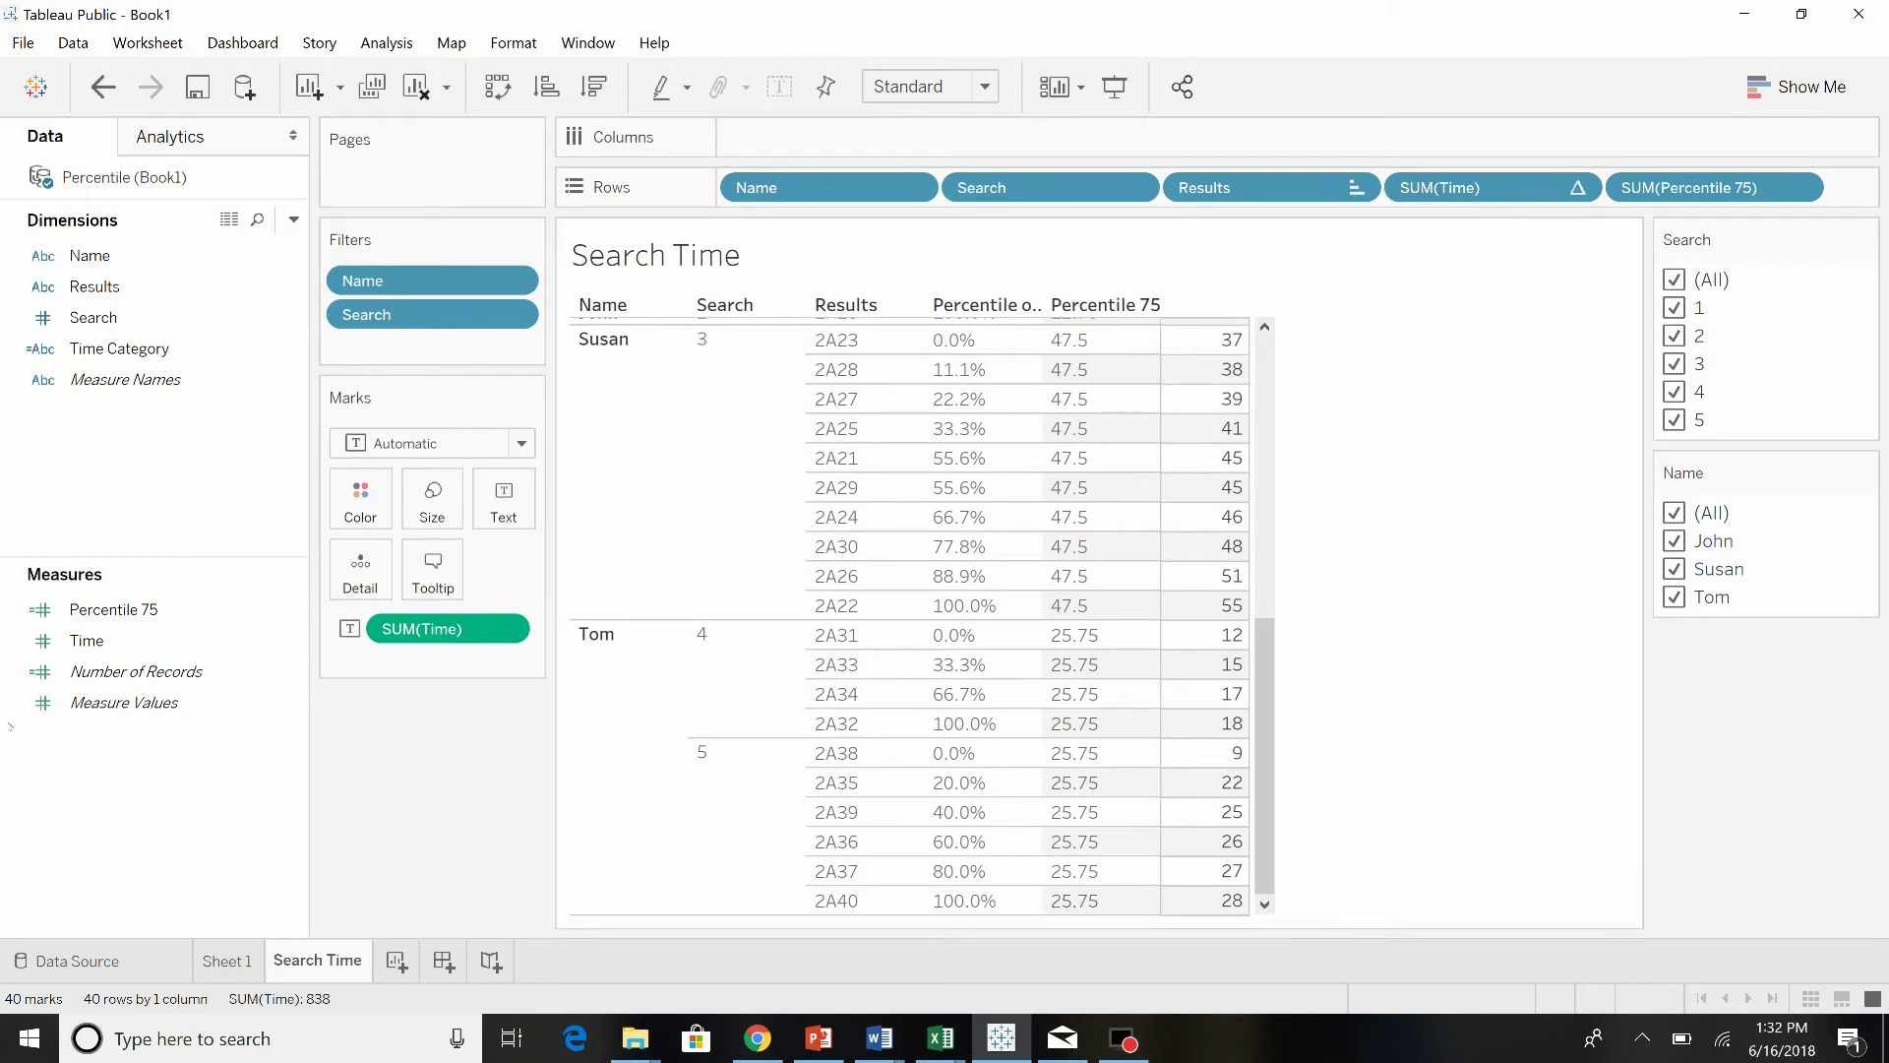
# Step: Change Percentile 75 to {Fixed [Name],[Search] : PERCENTILE([Time],.75)} and apply it
pyautogui.click(290, 612)
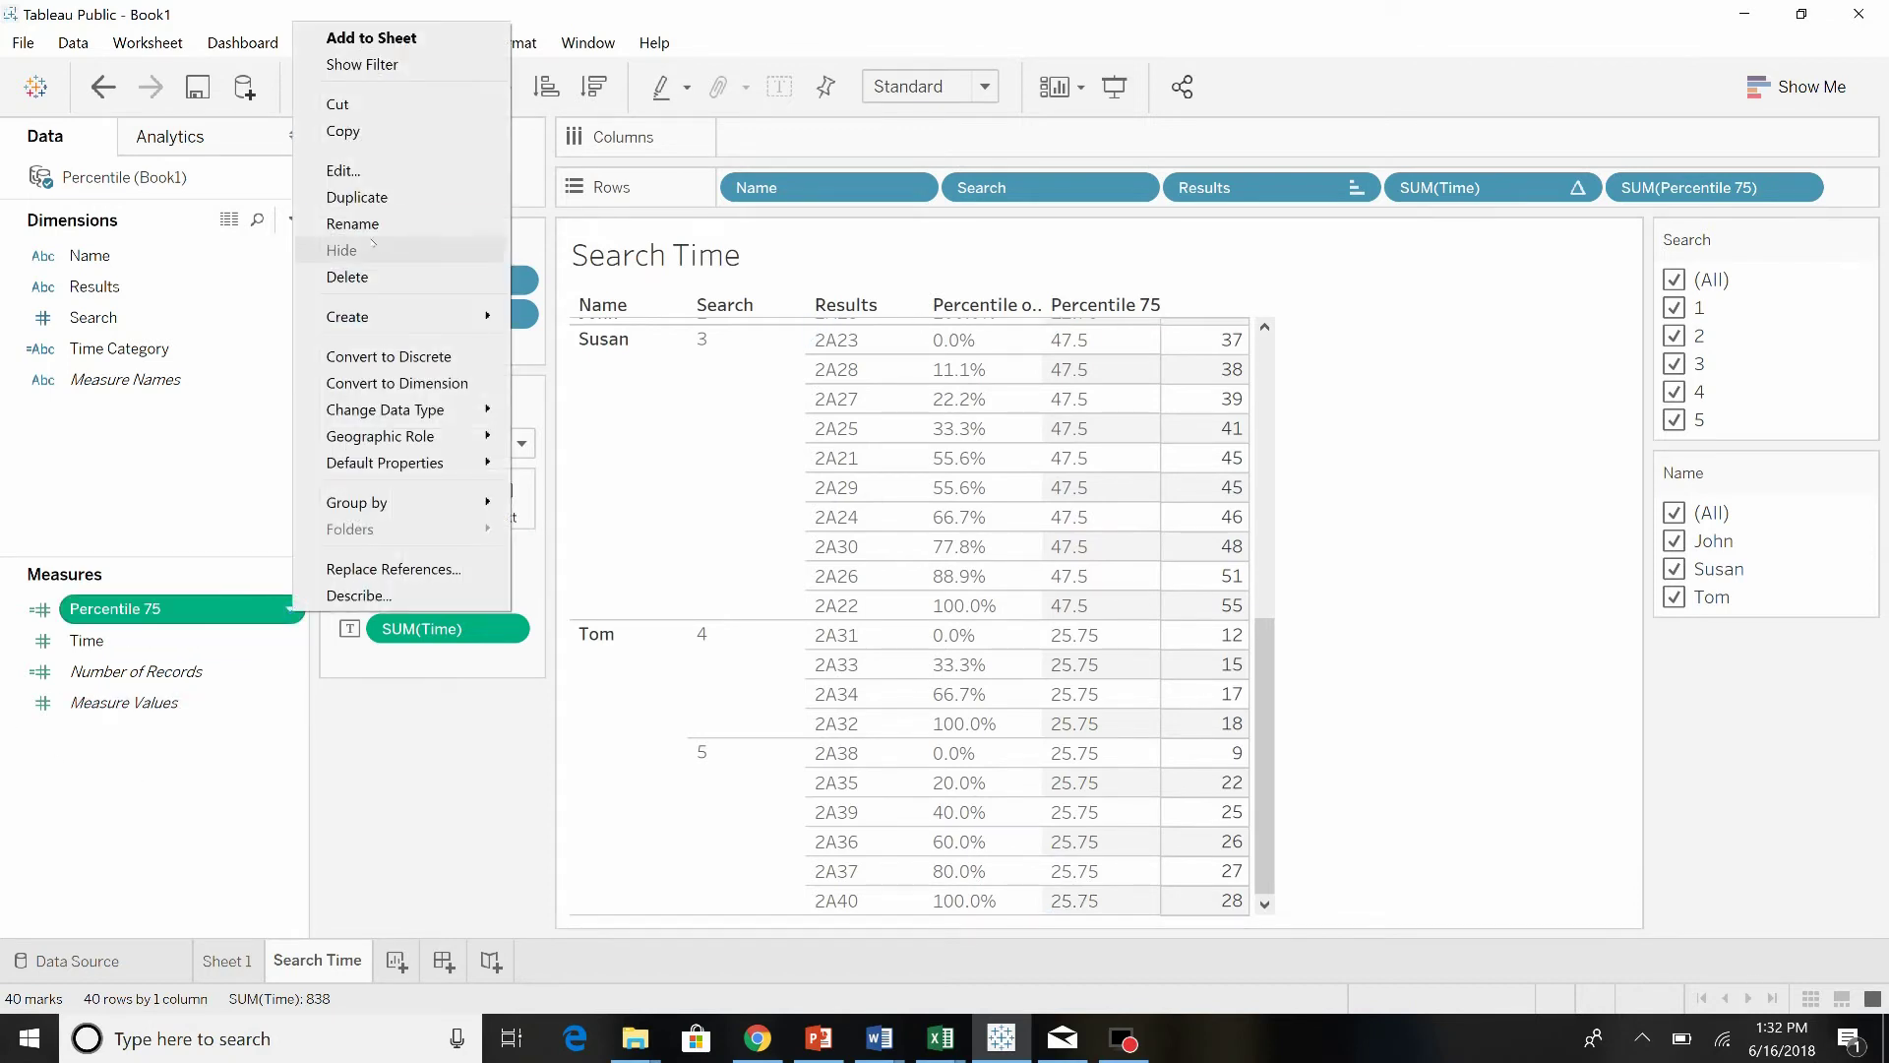
pyautogui.click(389, 170)
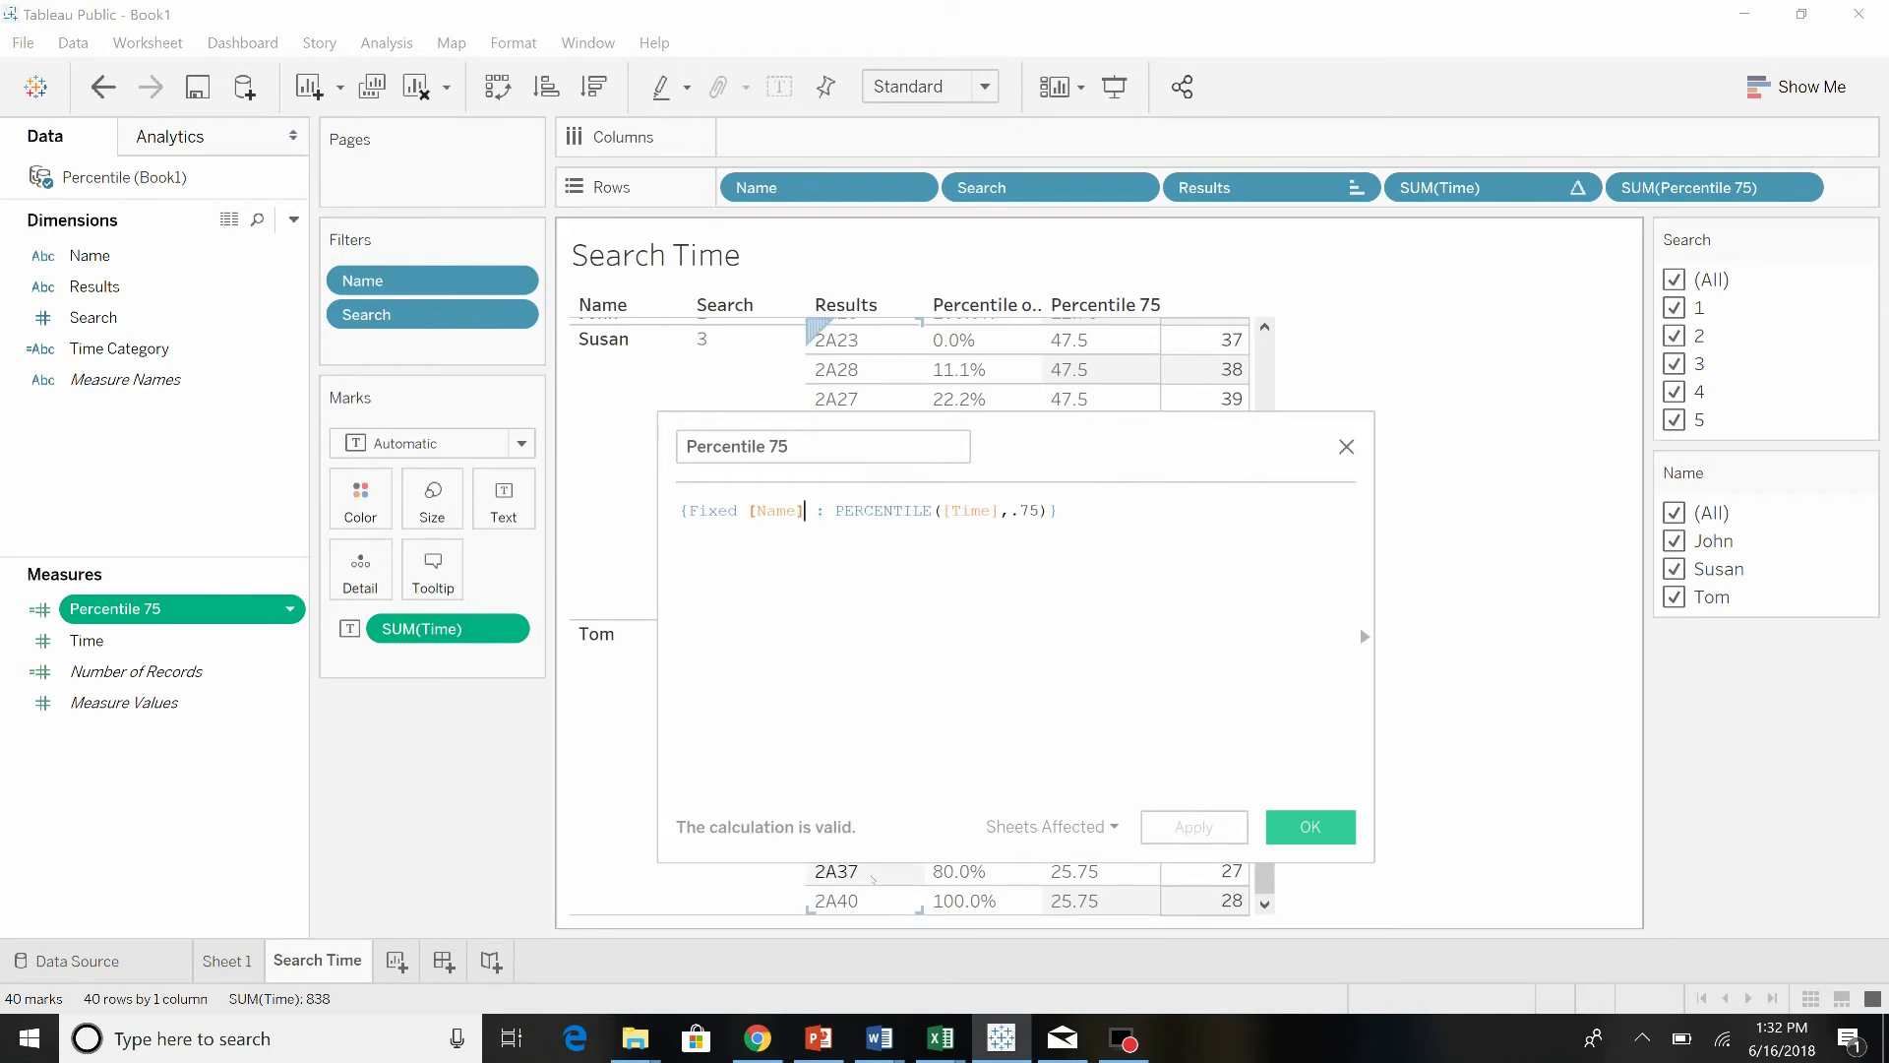
pyautogui.write(', [')
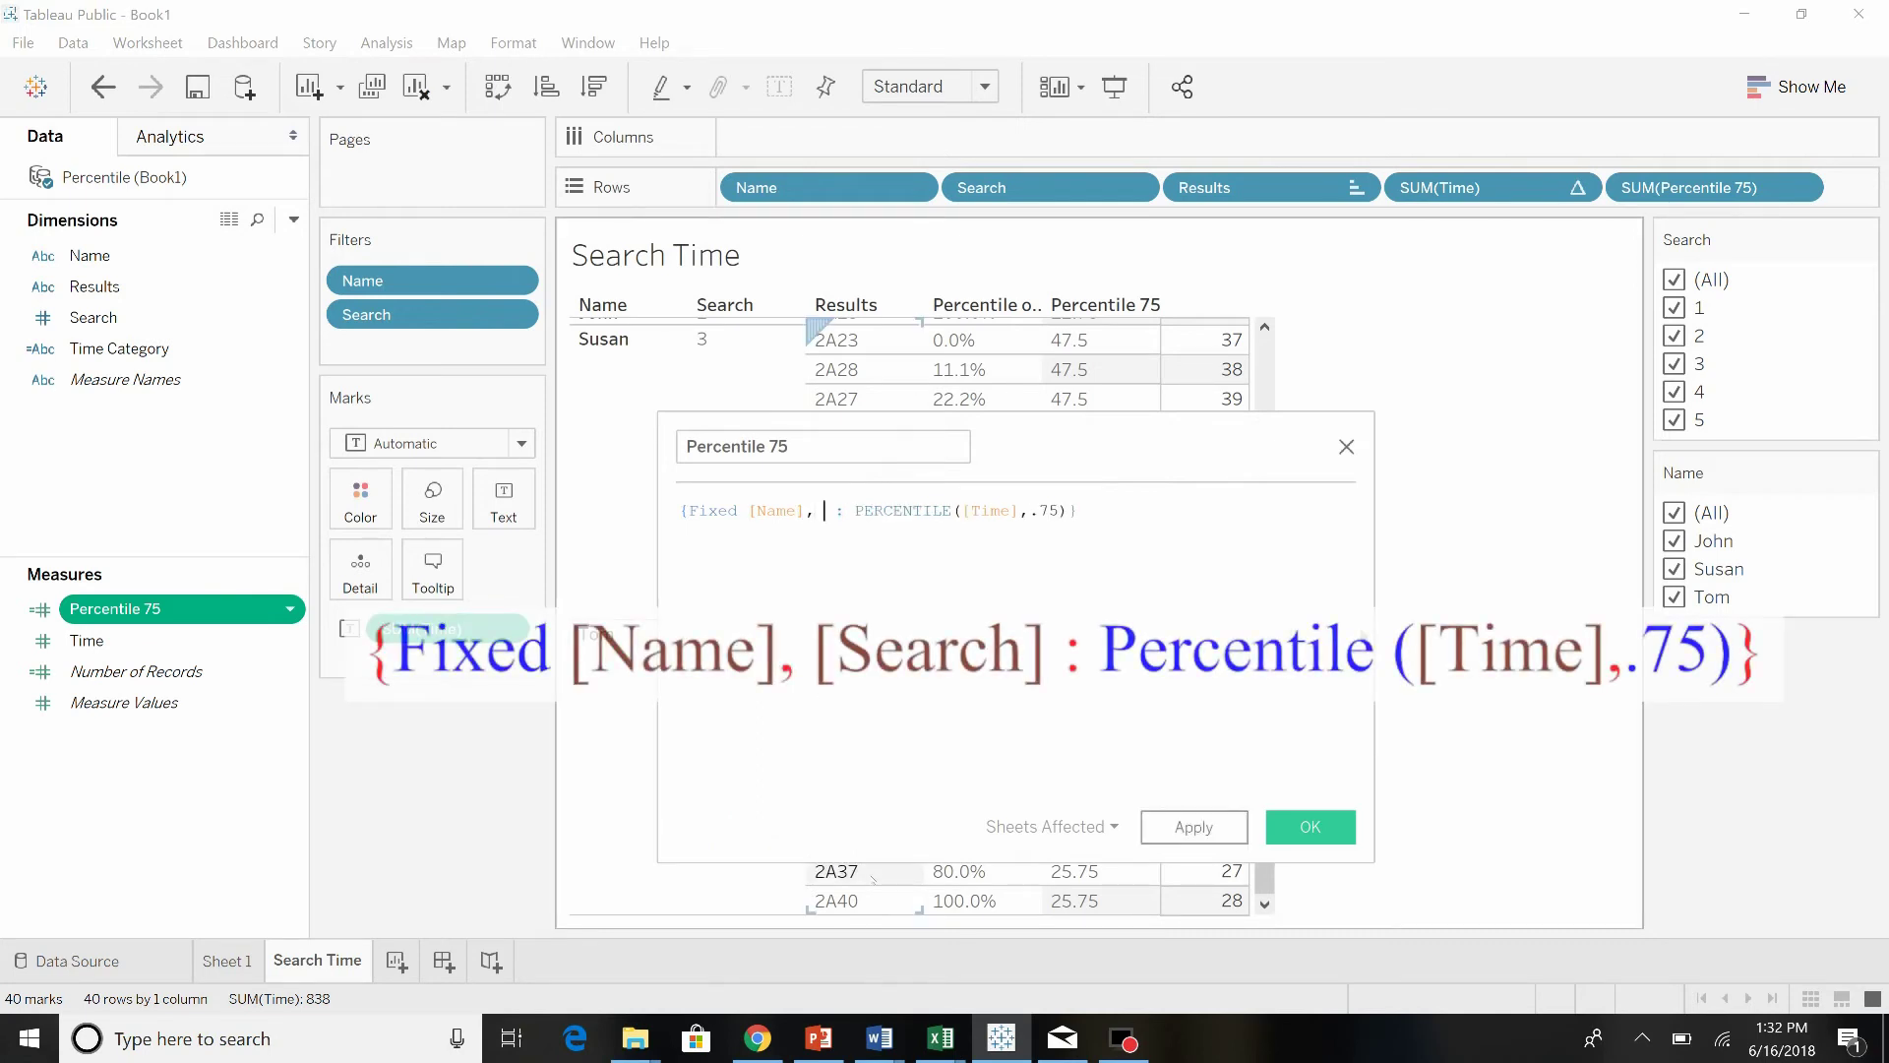
pyautogui.write('Se')
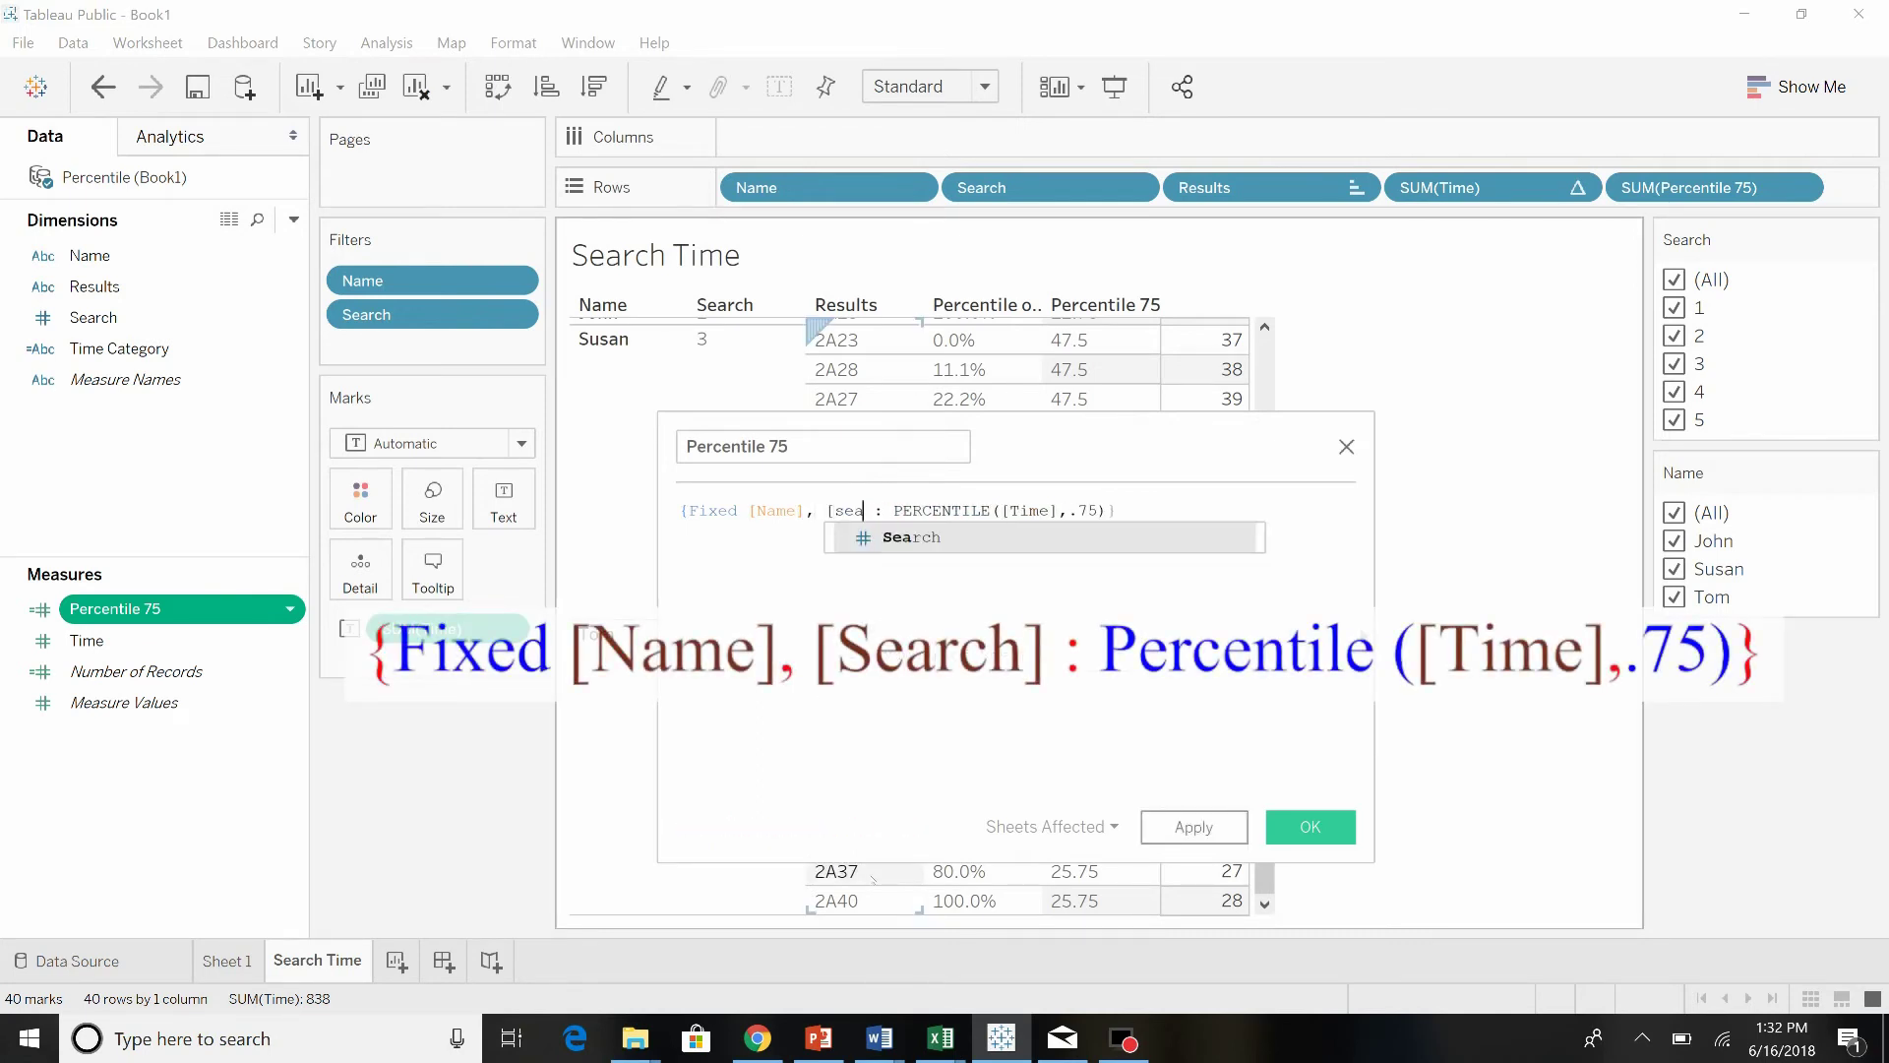
pyautogui.press('Return')
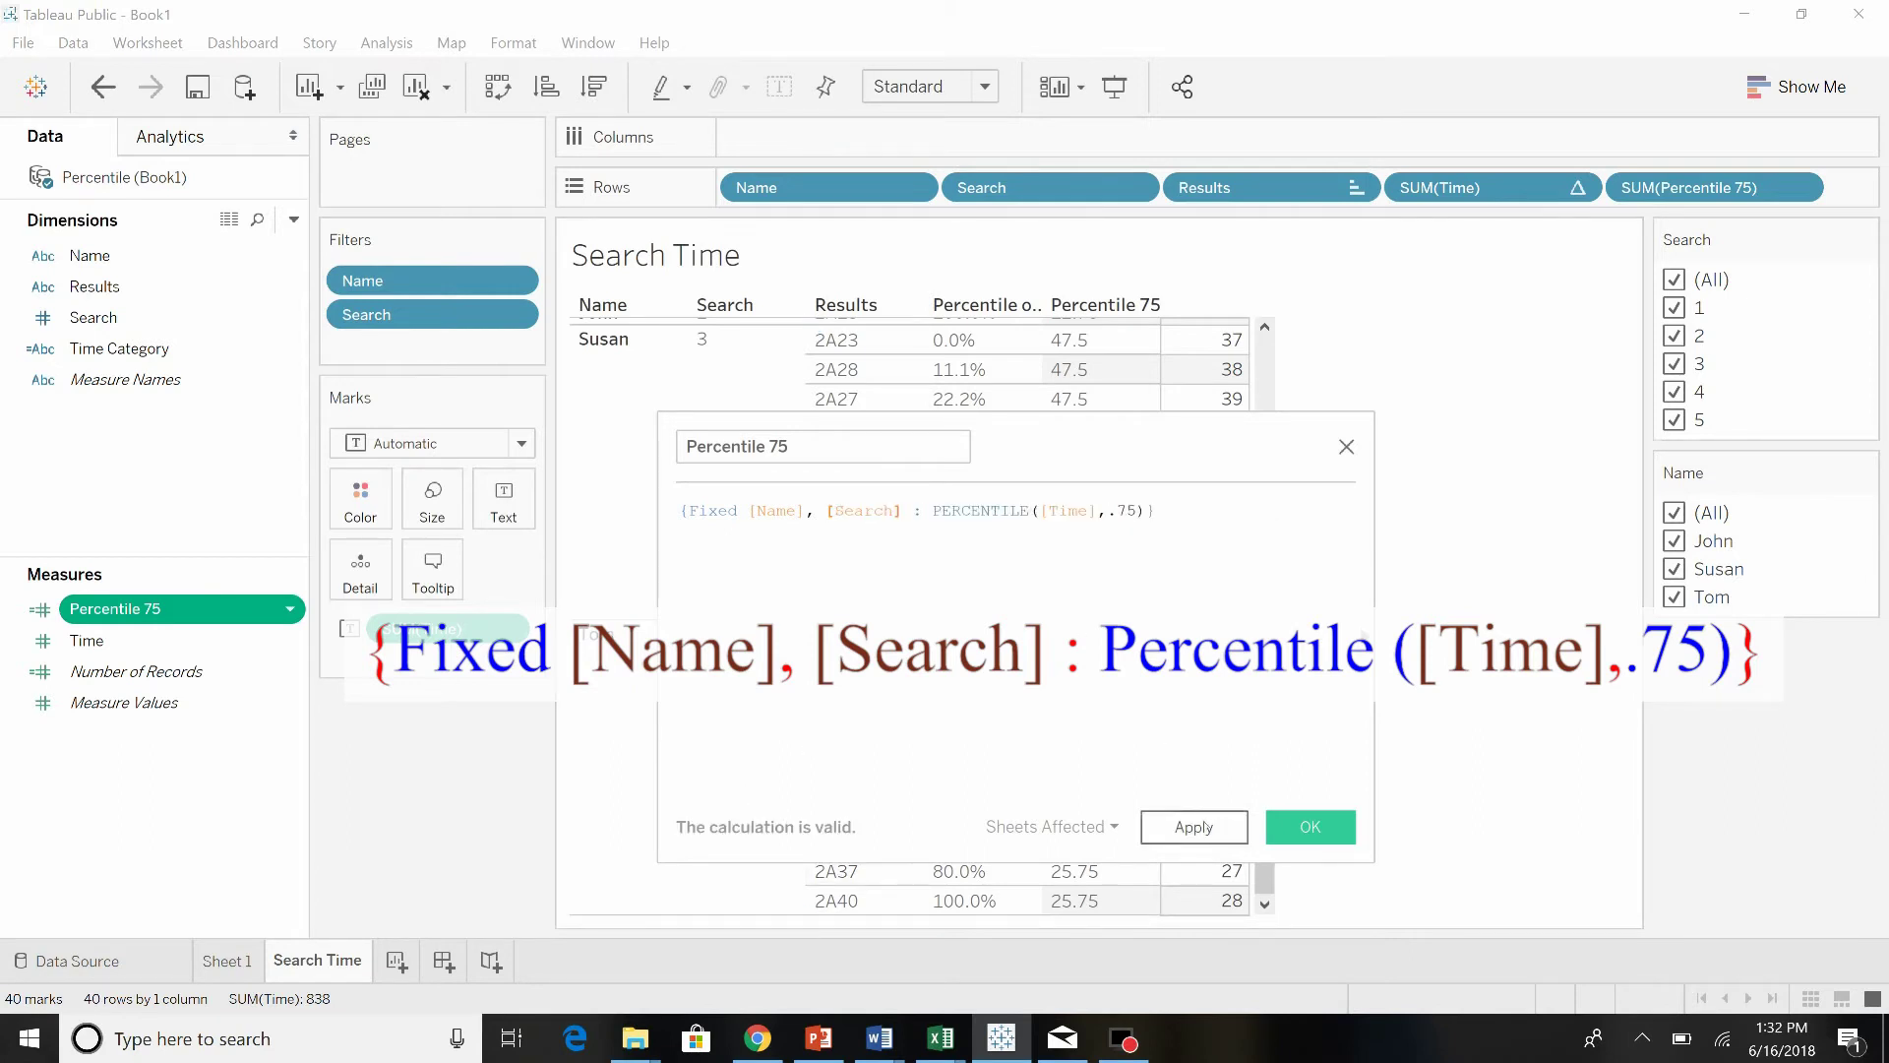
pyautogui.click(1193, 827)
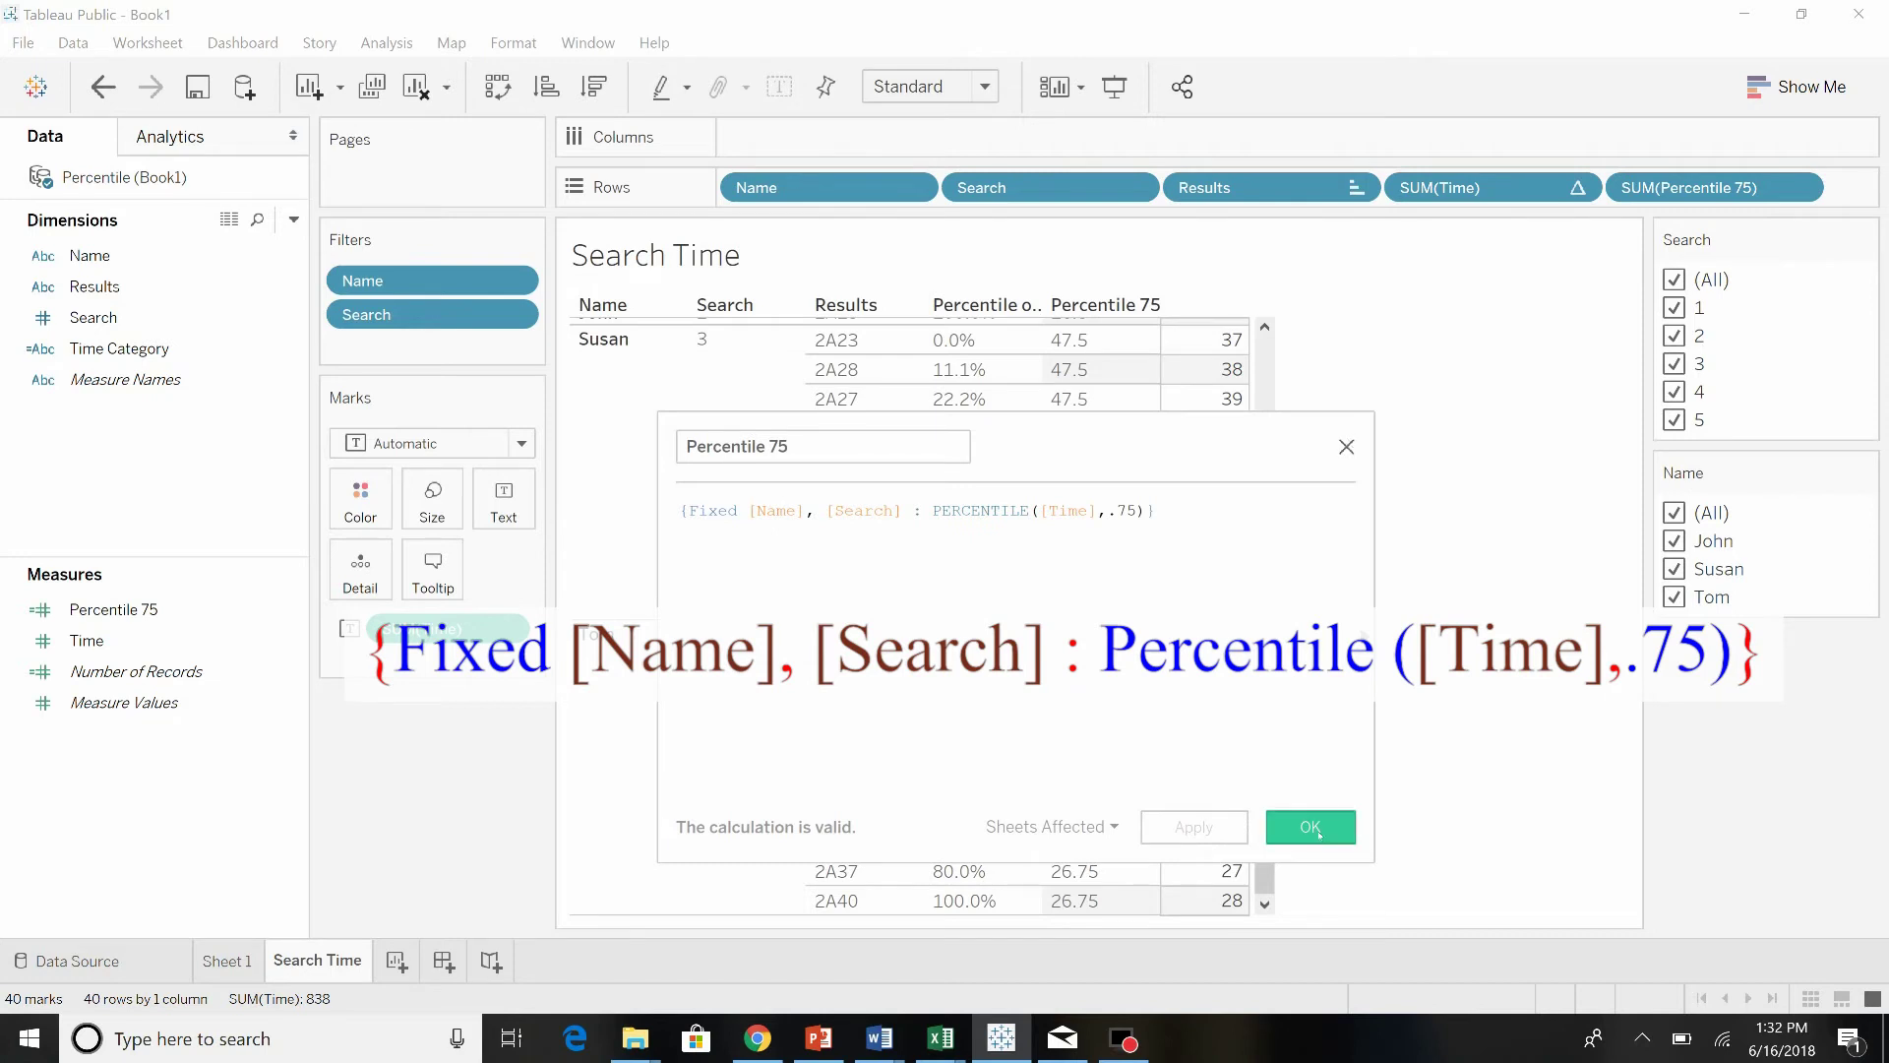
pyautogui.click(1313, 827)
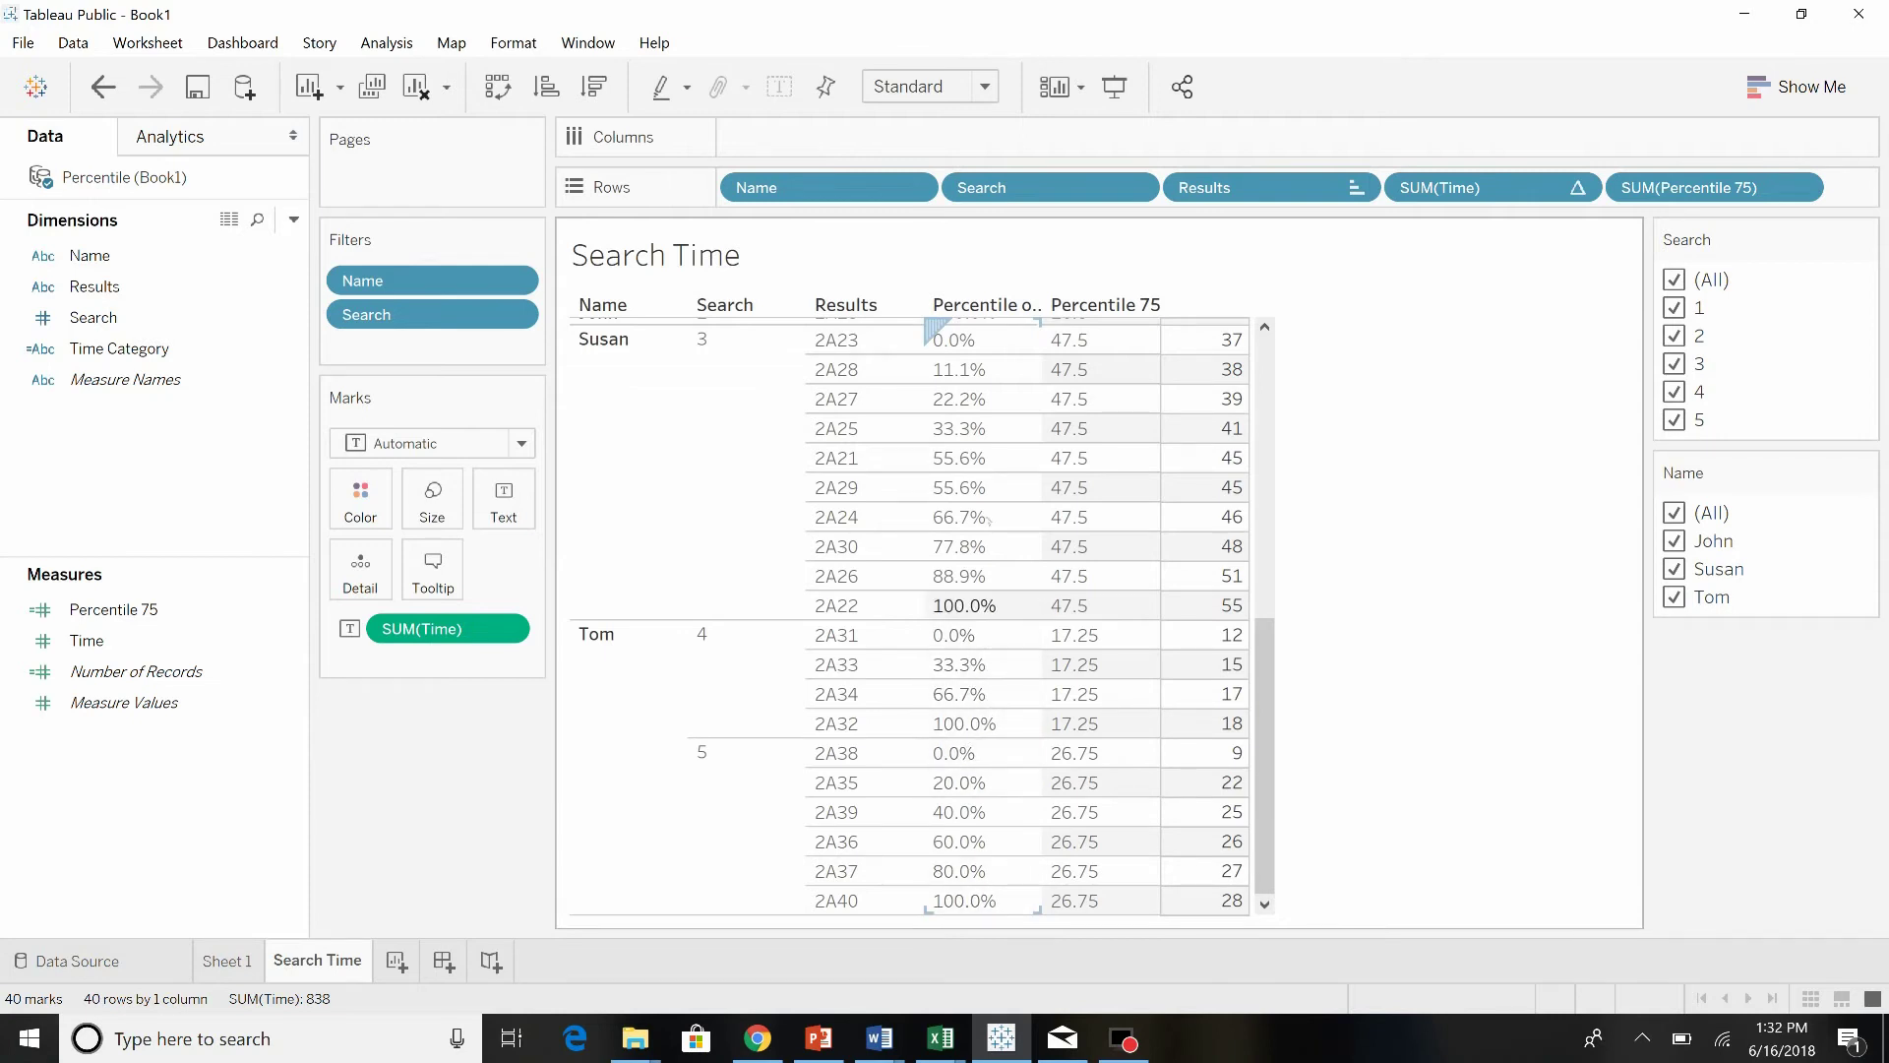
pyautogui.moveTo(1227, 732)
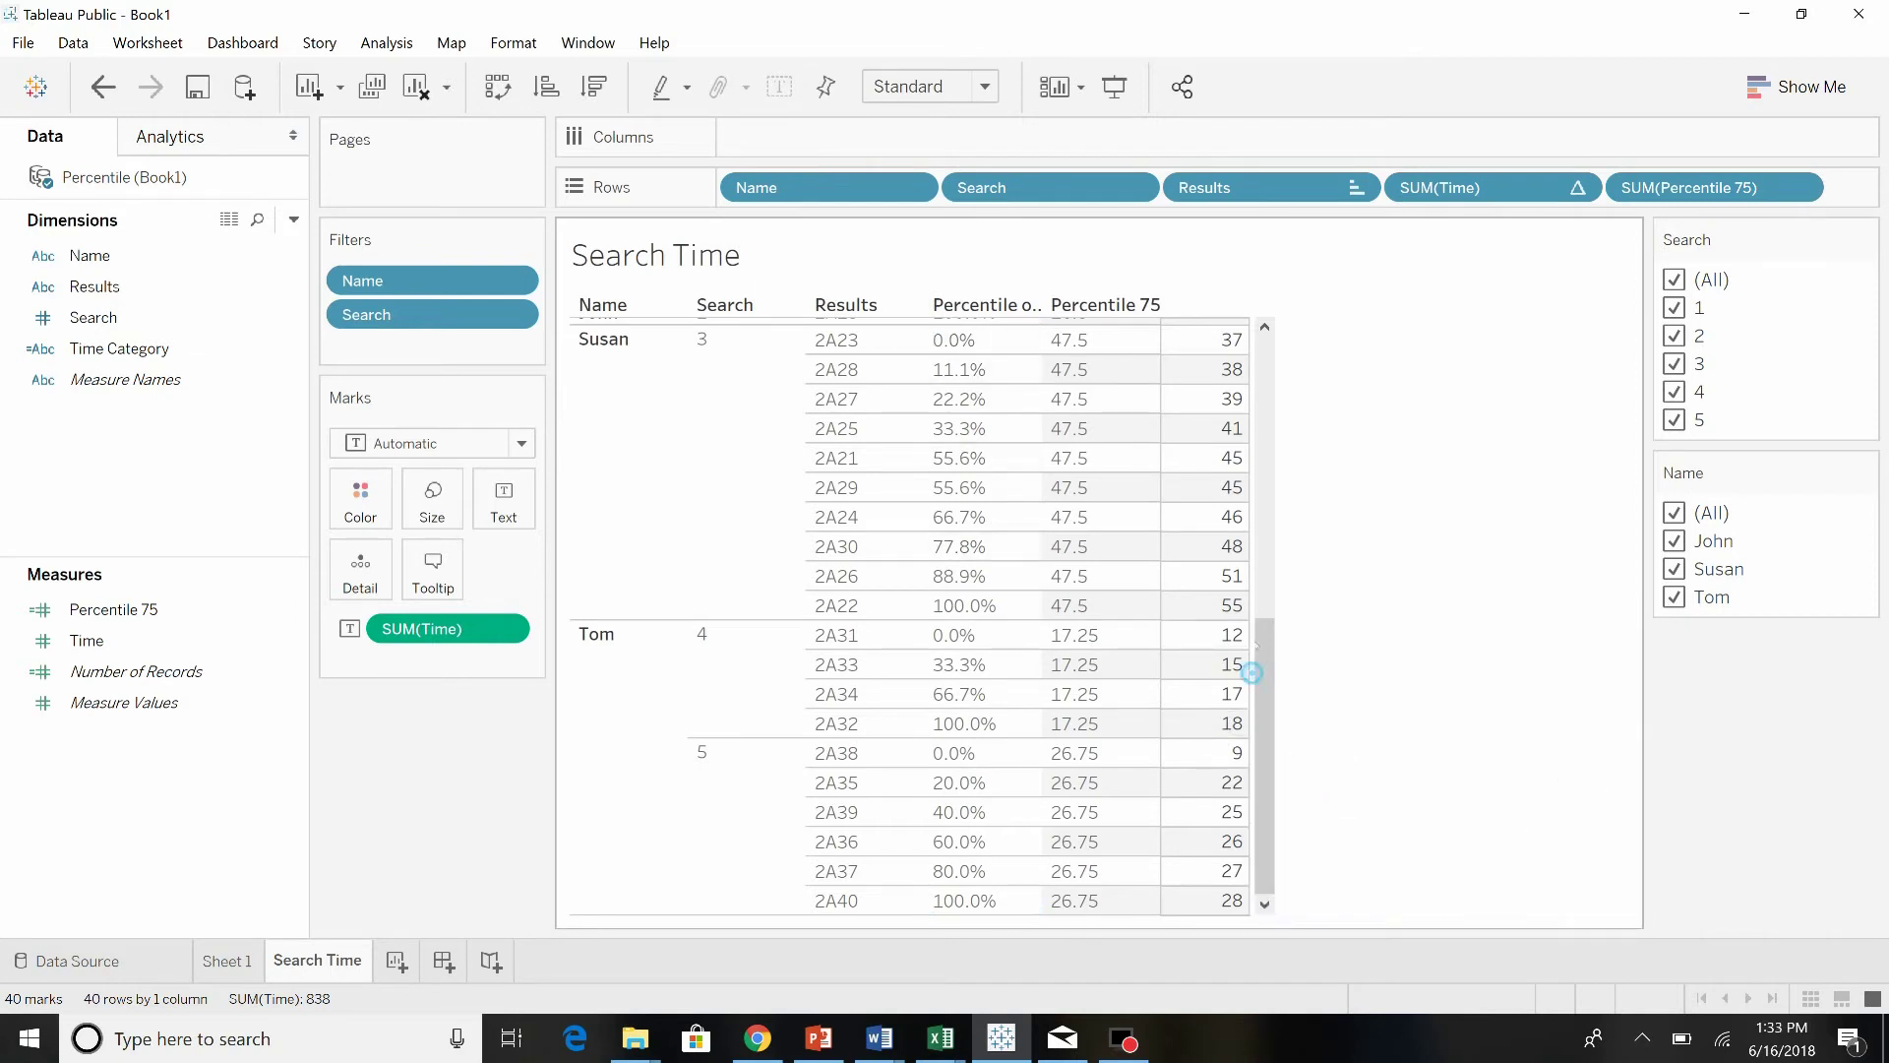
pyautogui.moveTo(1263, 653); pyautogui.dragTo(1262, 414)
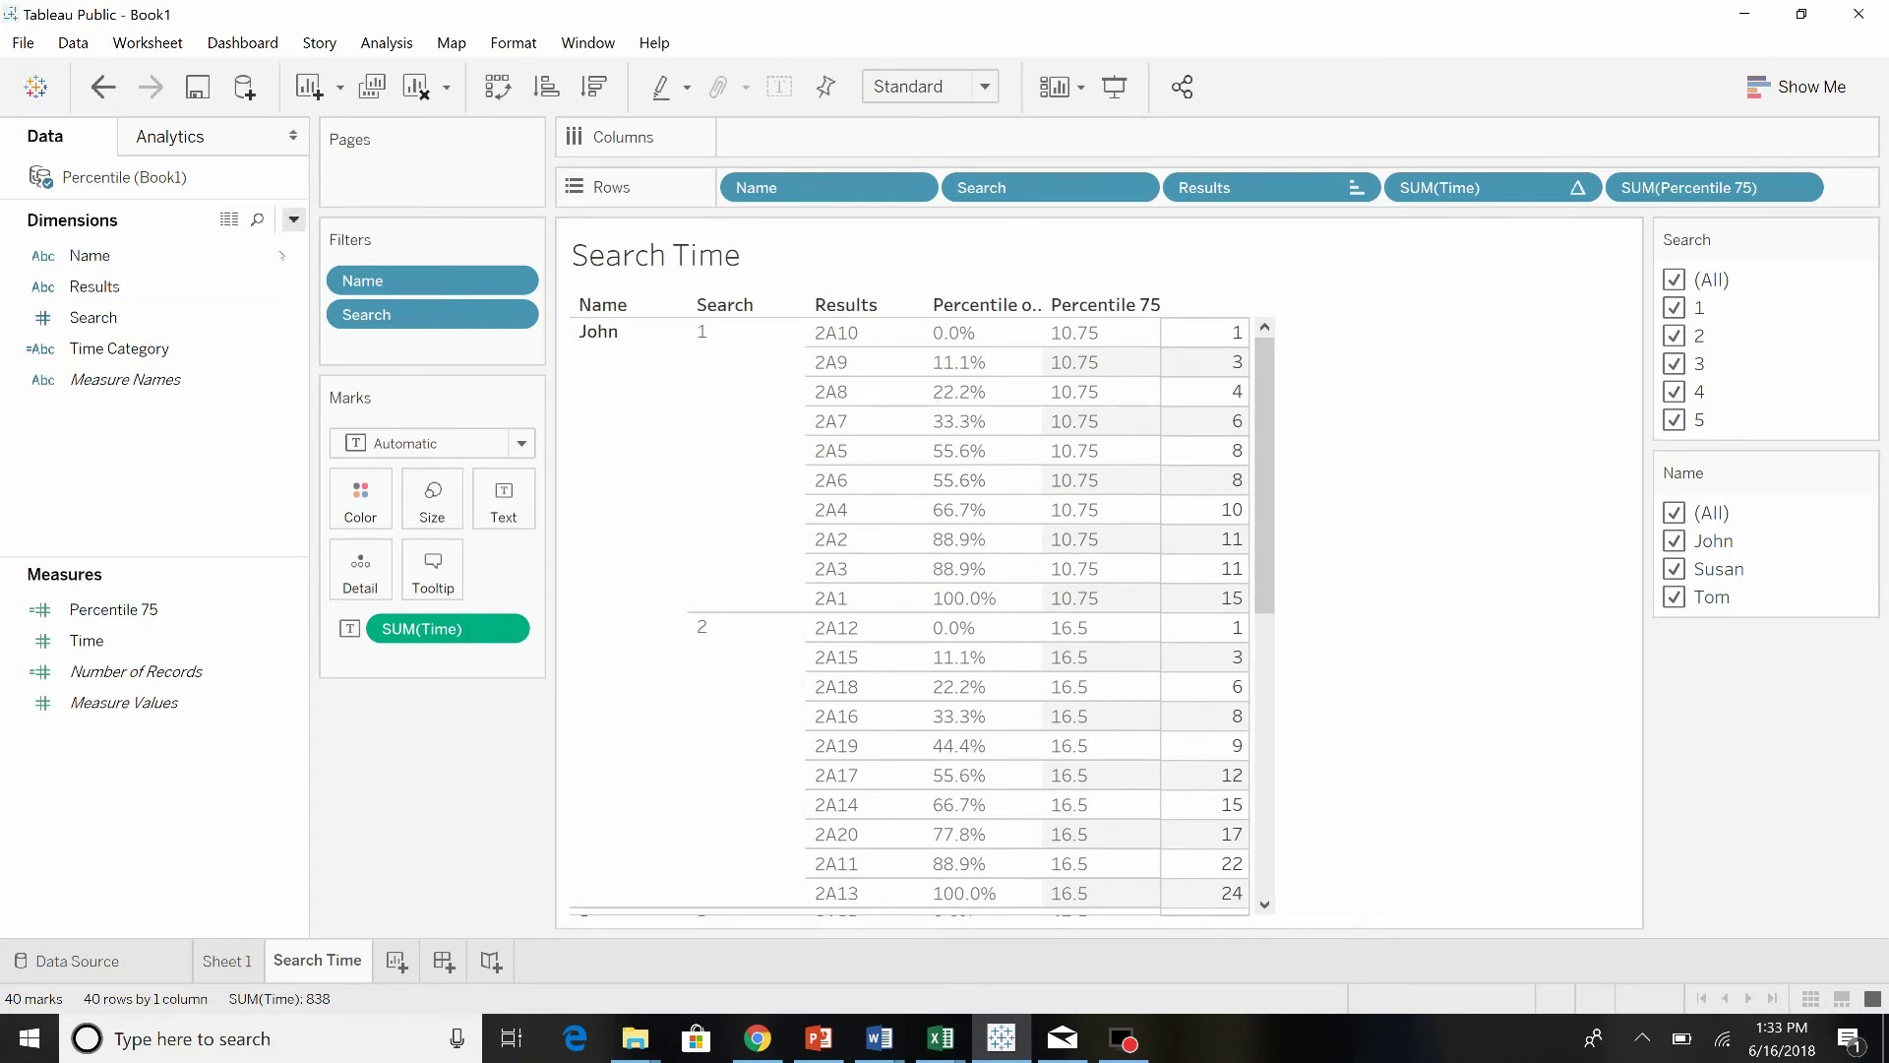
pyautogui.click(296, 351)
pyautogui.click(291, 349)
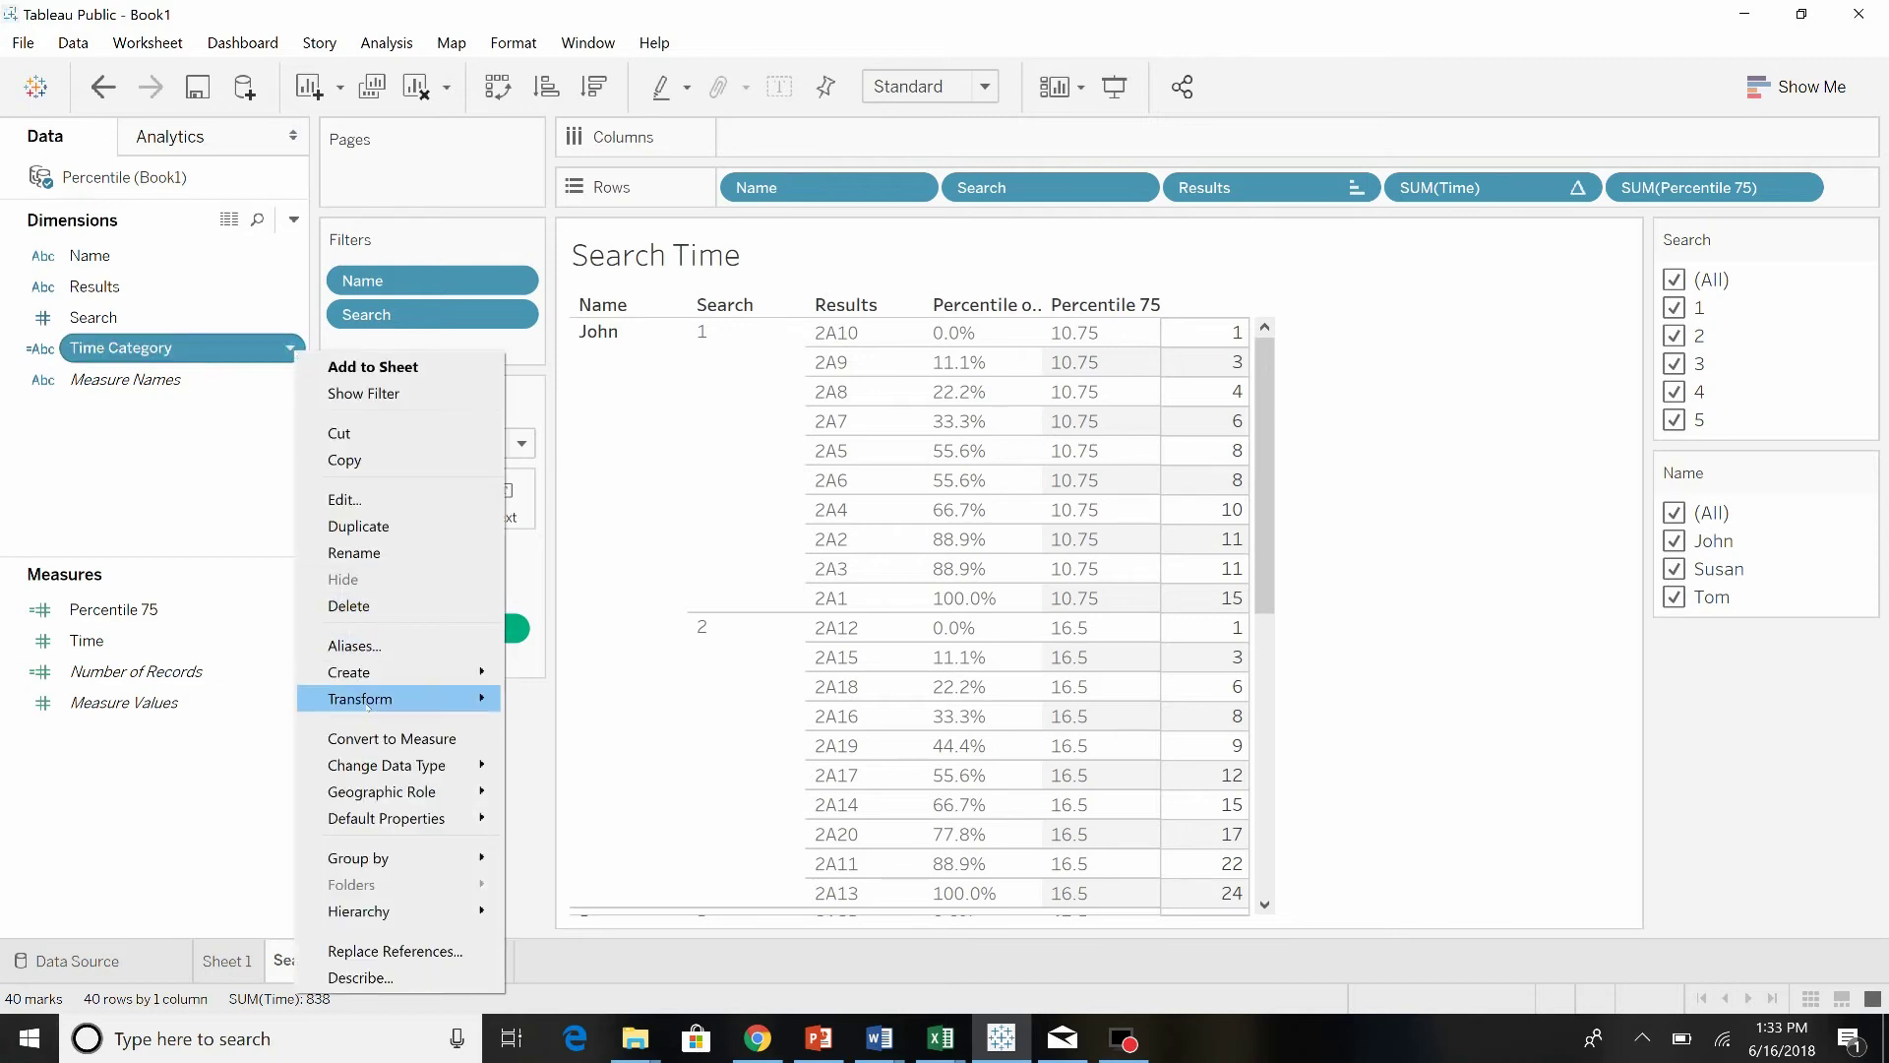
pyautogui.click(396, 499)
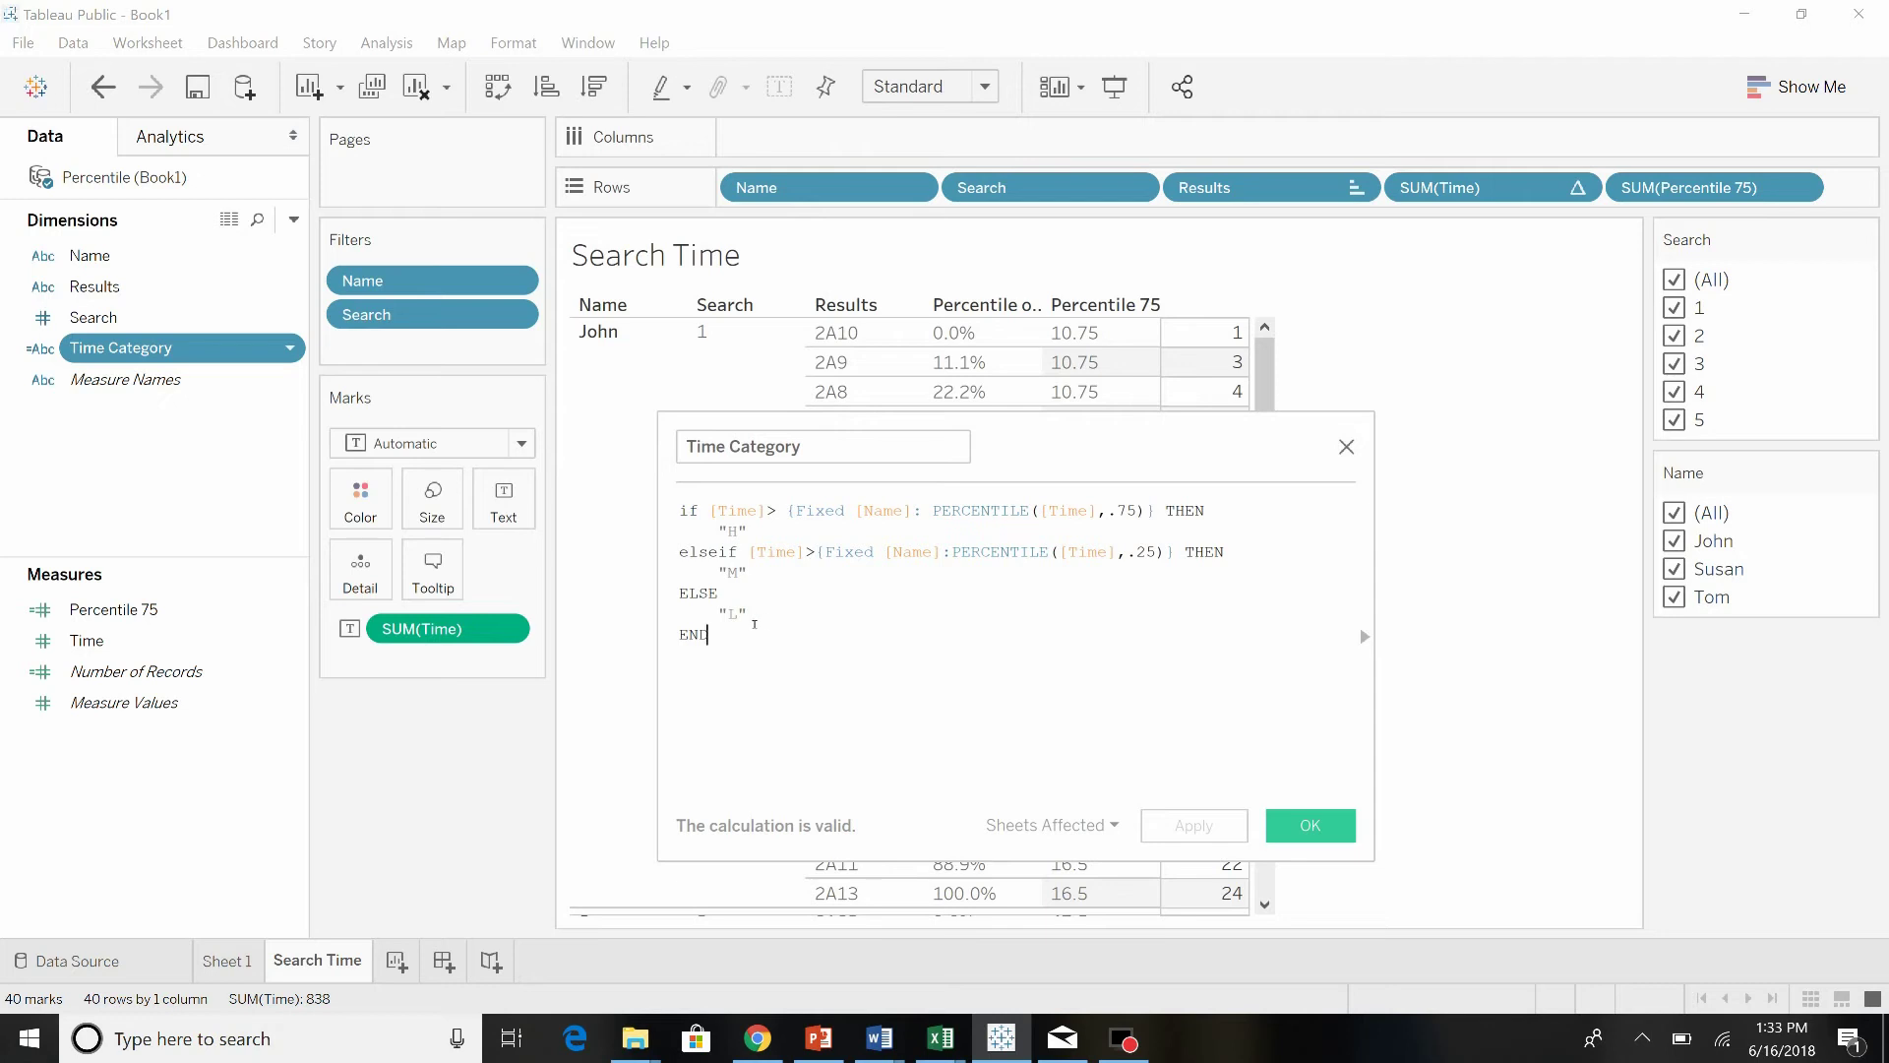
pyautogui.click(1272, 819)
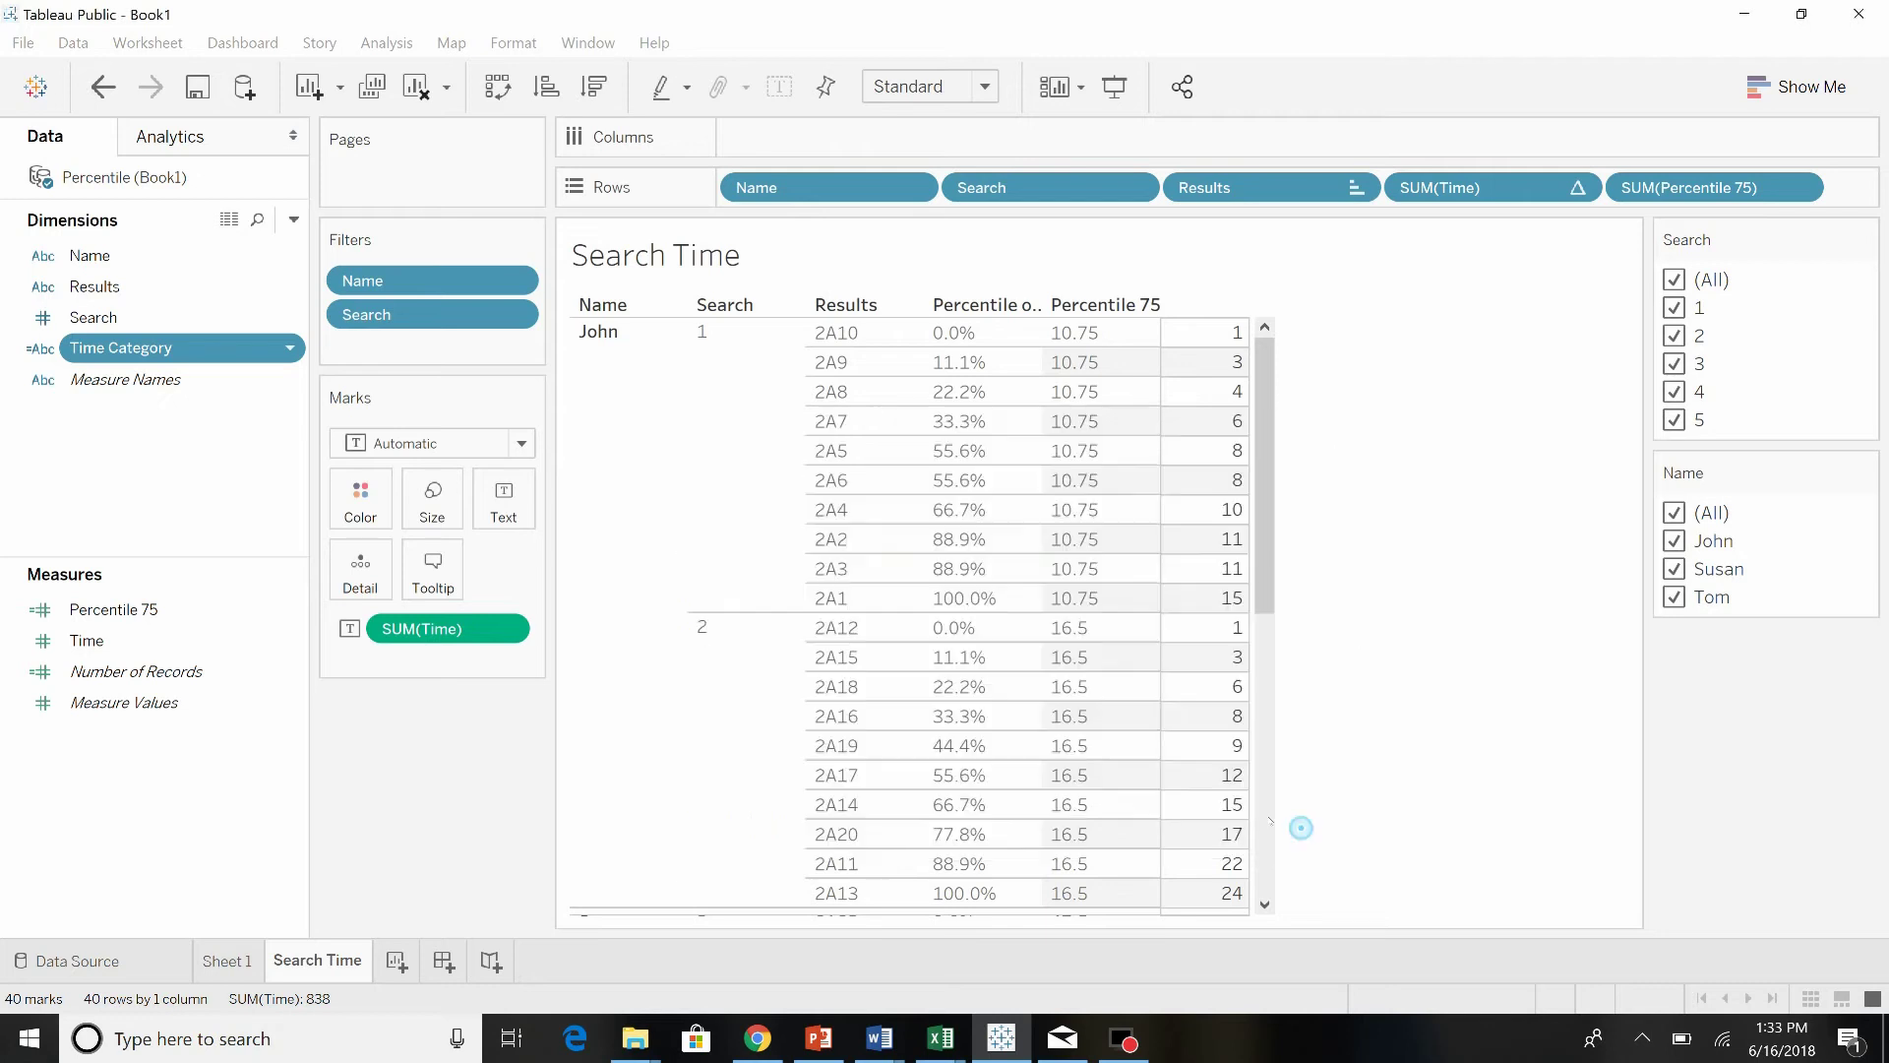
# Step: Place Time Category on Rows between Results and SUM(Time), labelling rows H, M or L
pyautogui.moveTo(175, 362)
pyautogui.mouseDown()
pyautogui.moveTo(458, 344)
pyautogui.moveTo(1309, 194)
pyautogui.moveTo(1397, 197)
pyautogui.mouseUp()
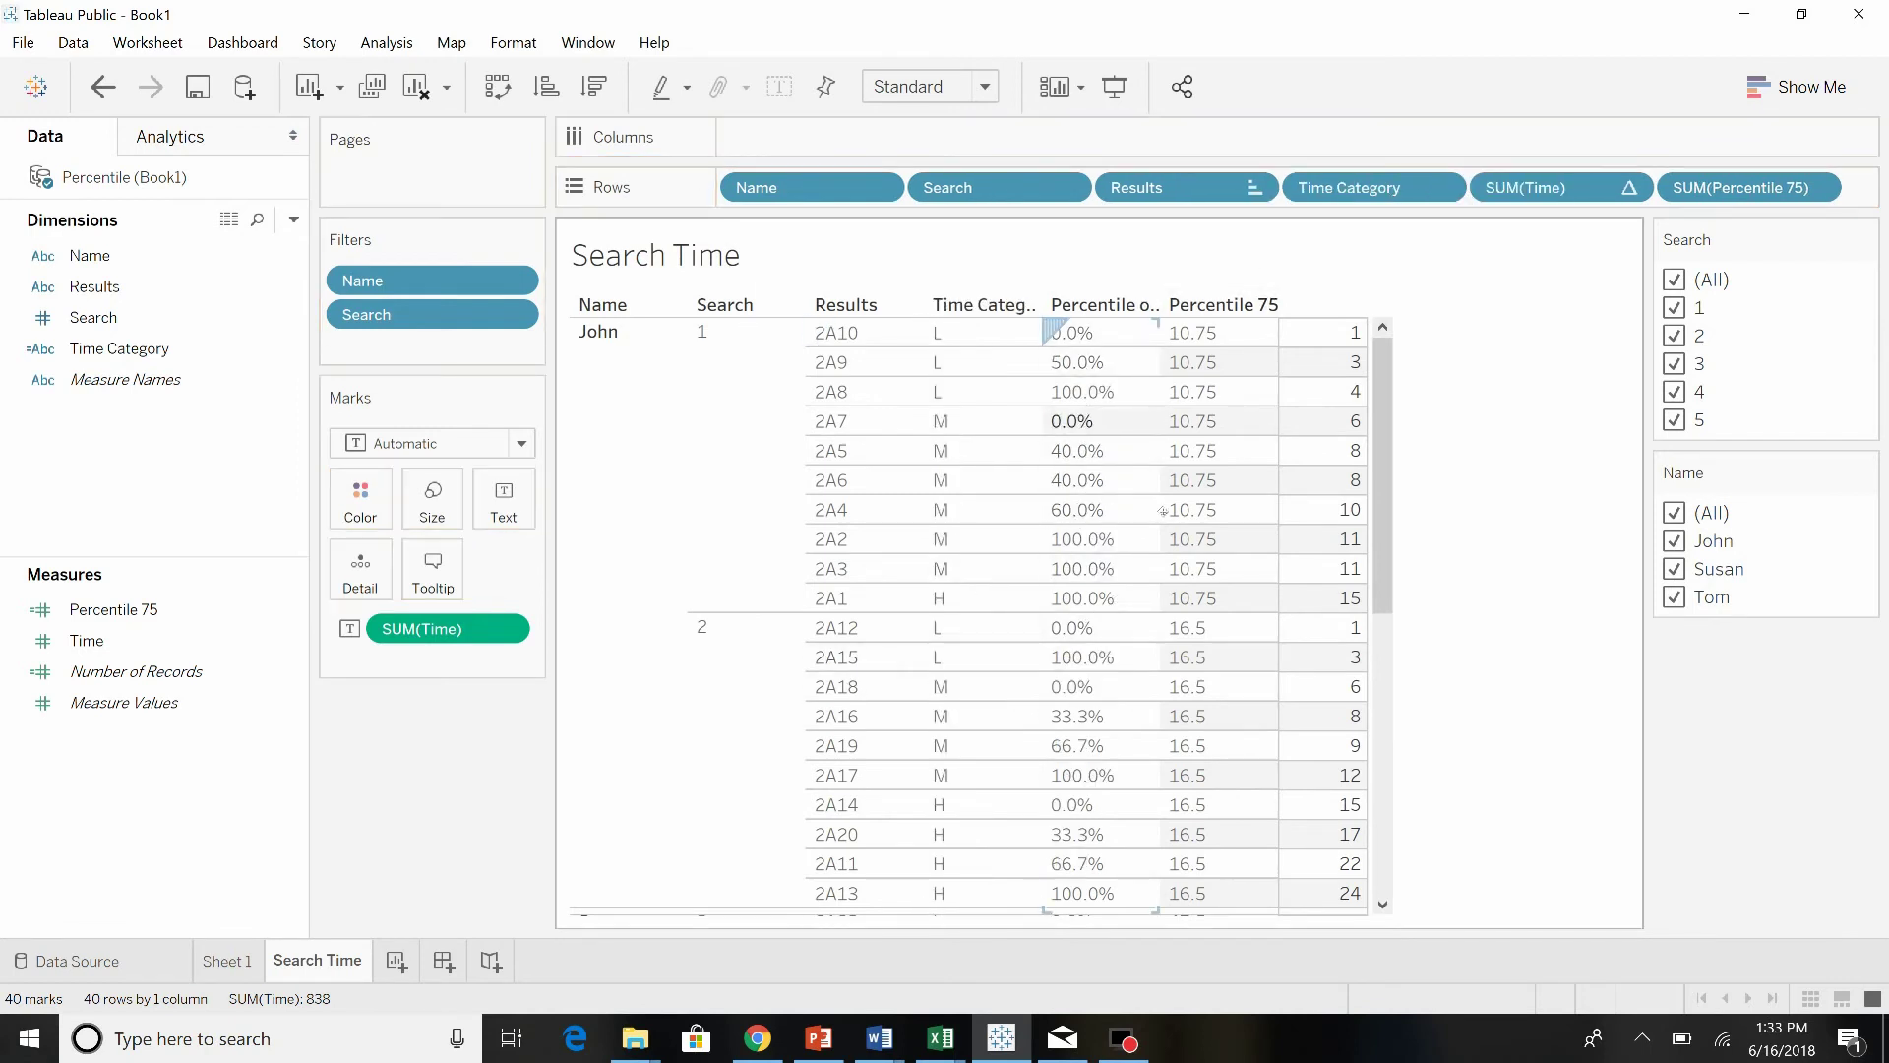
pyautogui.scroll(-1, 1083, 590)
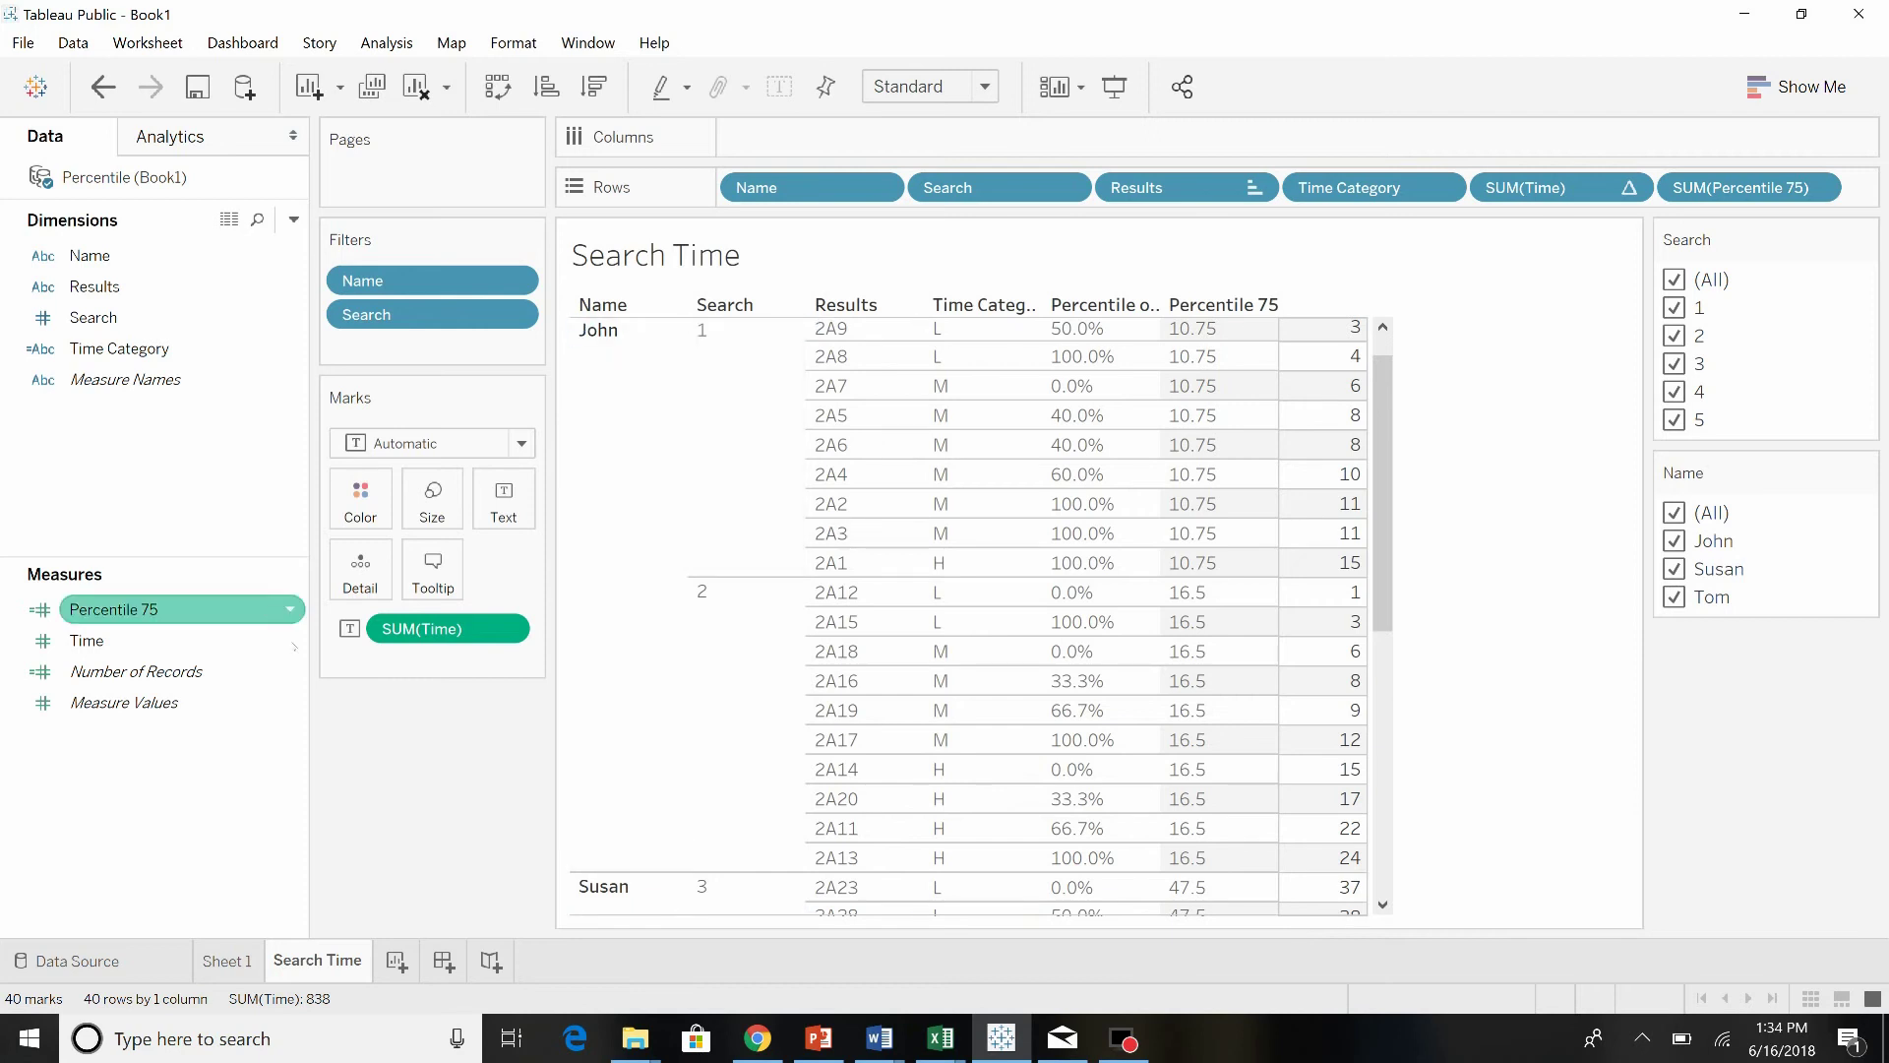
# Step: Add [Search] after [Name] in both FIXED percentile expressions of the Time Category formula
pyautogui.rightClick(291, 347)
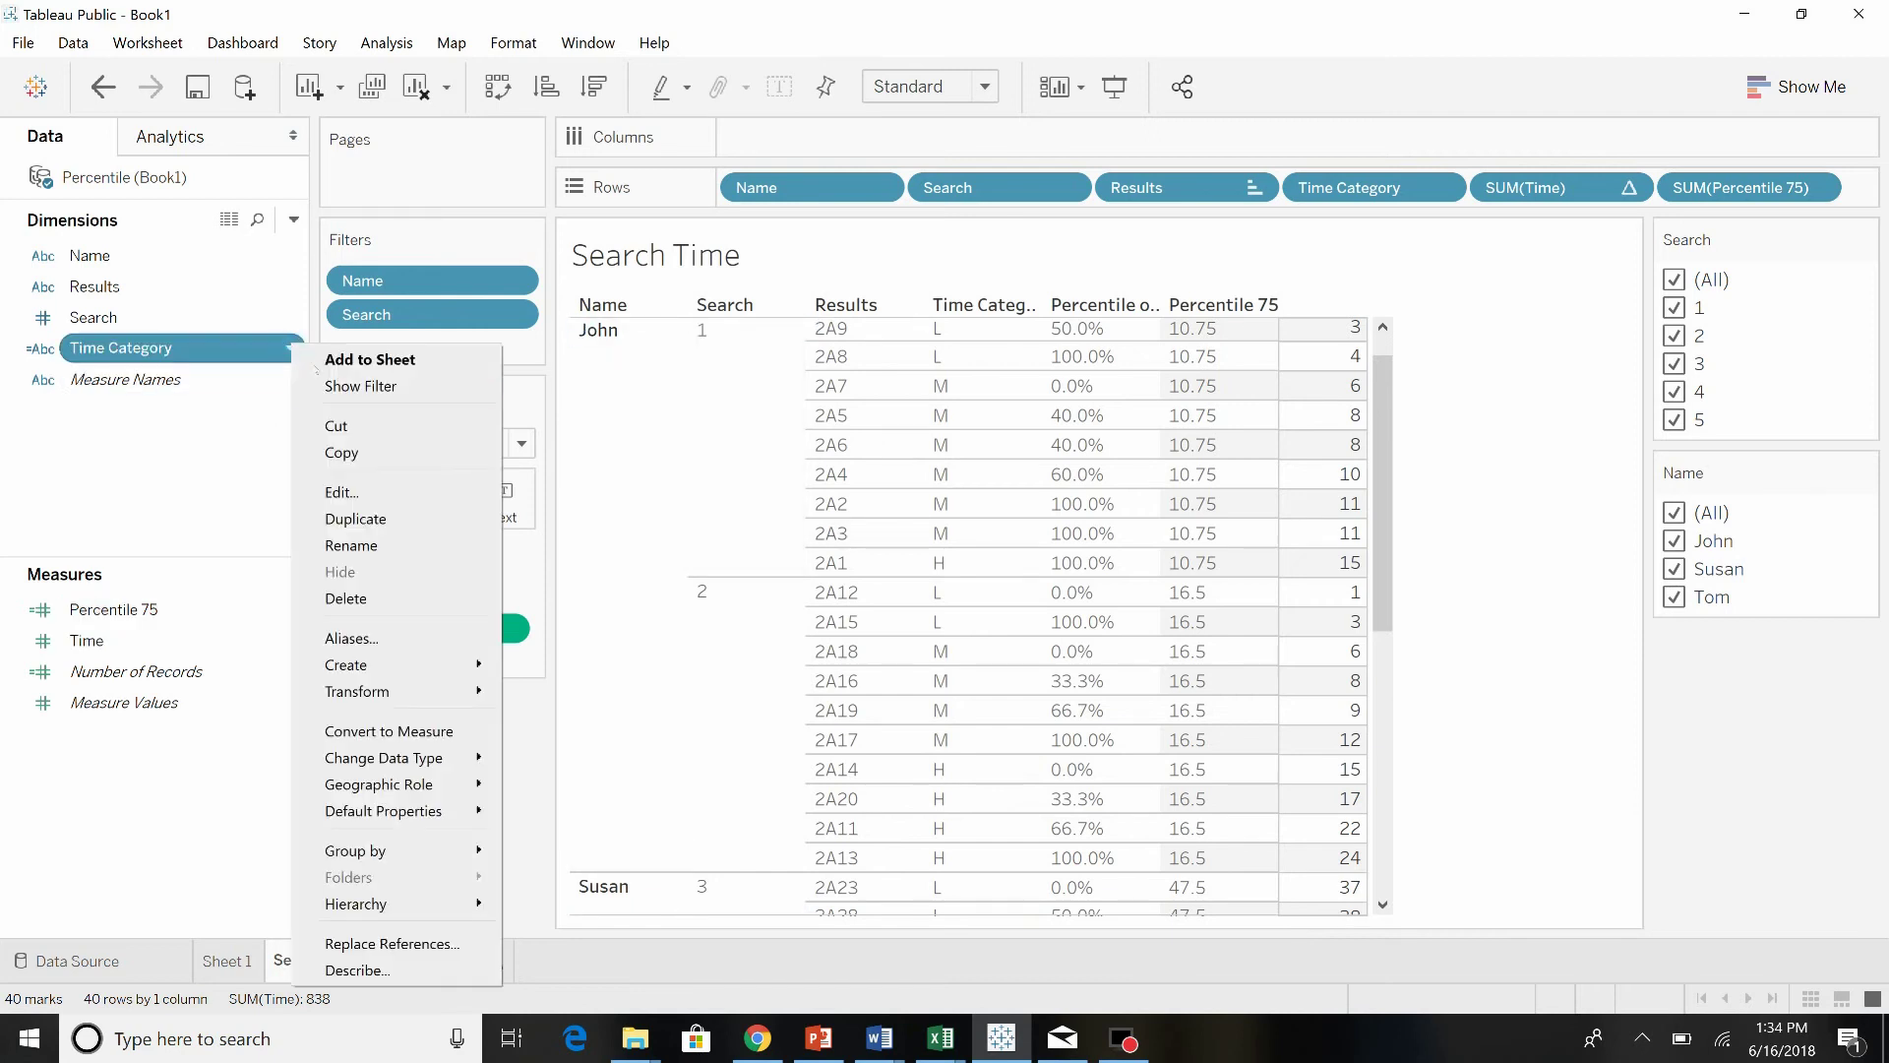
pyautogui.click(341, 492)
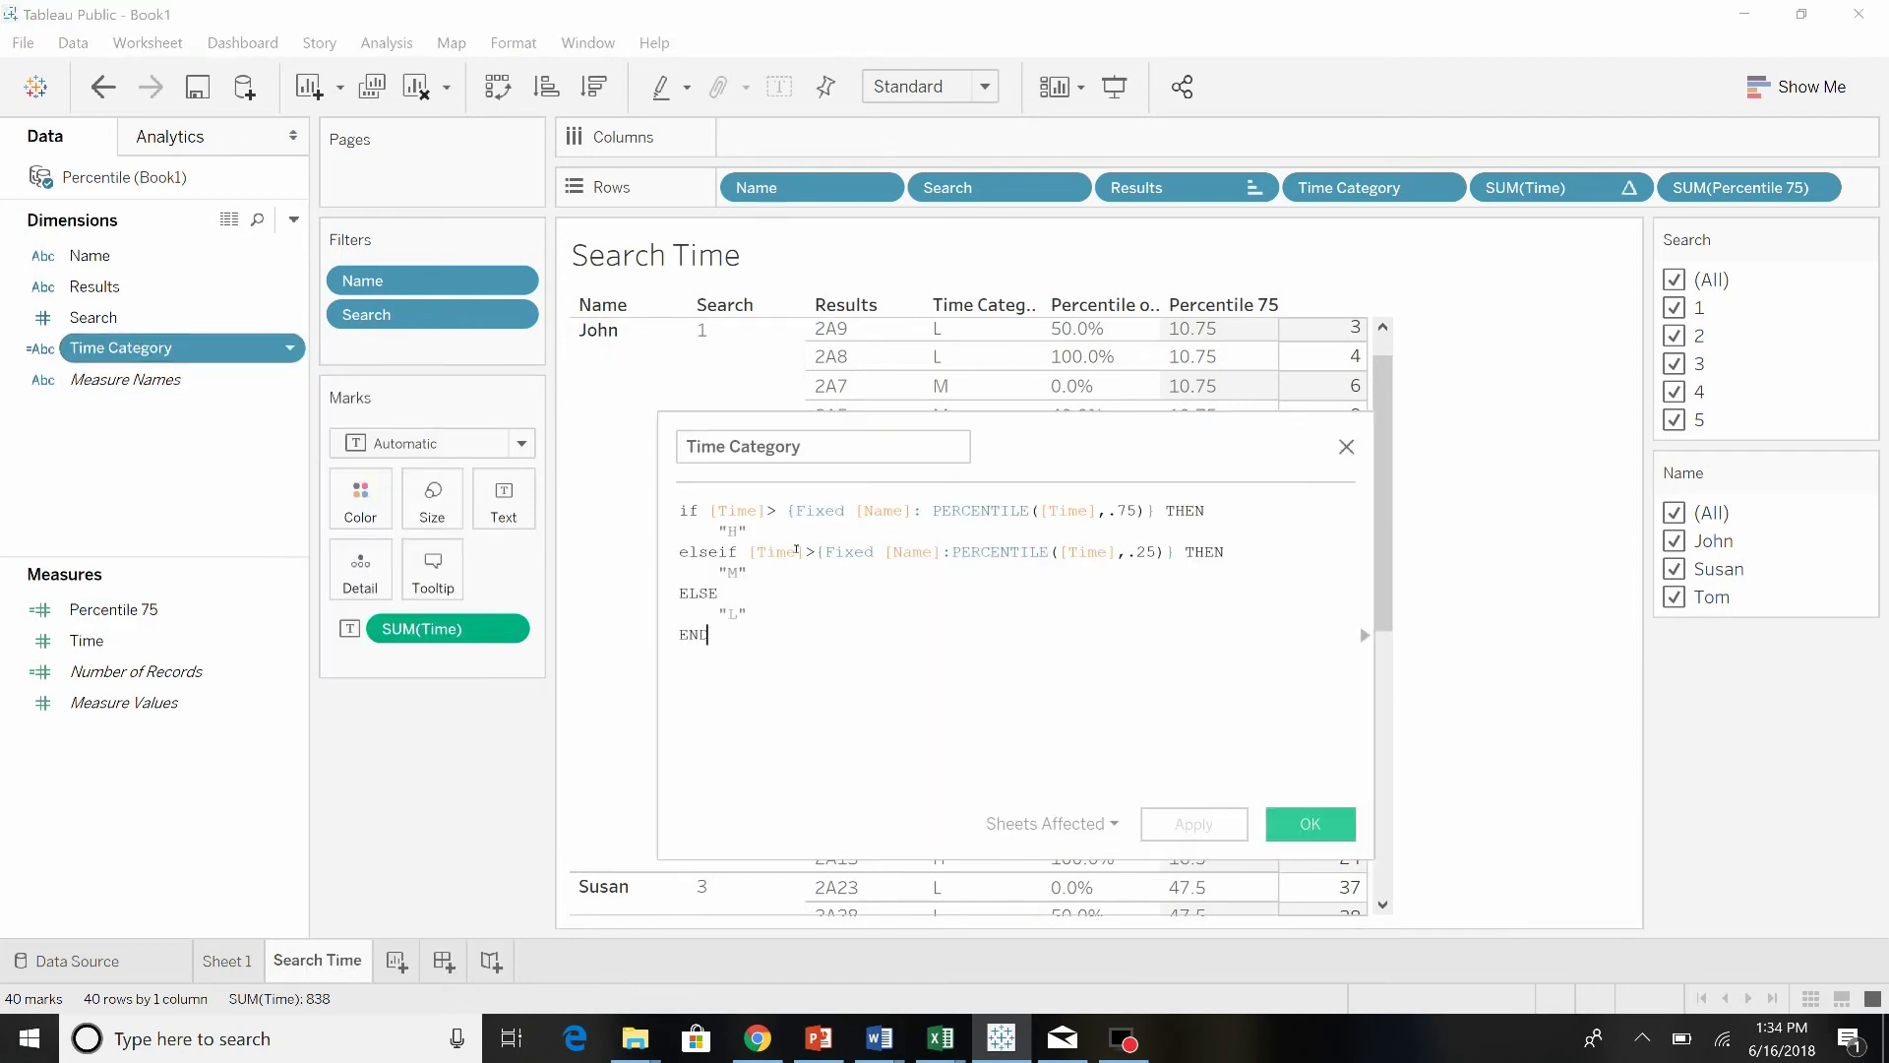
pyautogui.click(917, 513)
pyautogui.write(',Sear')
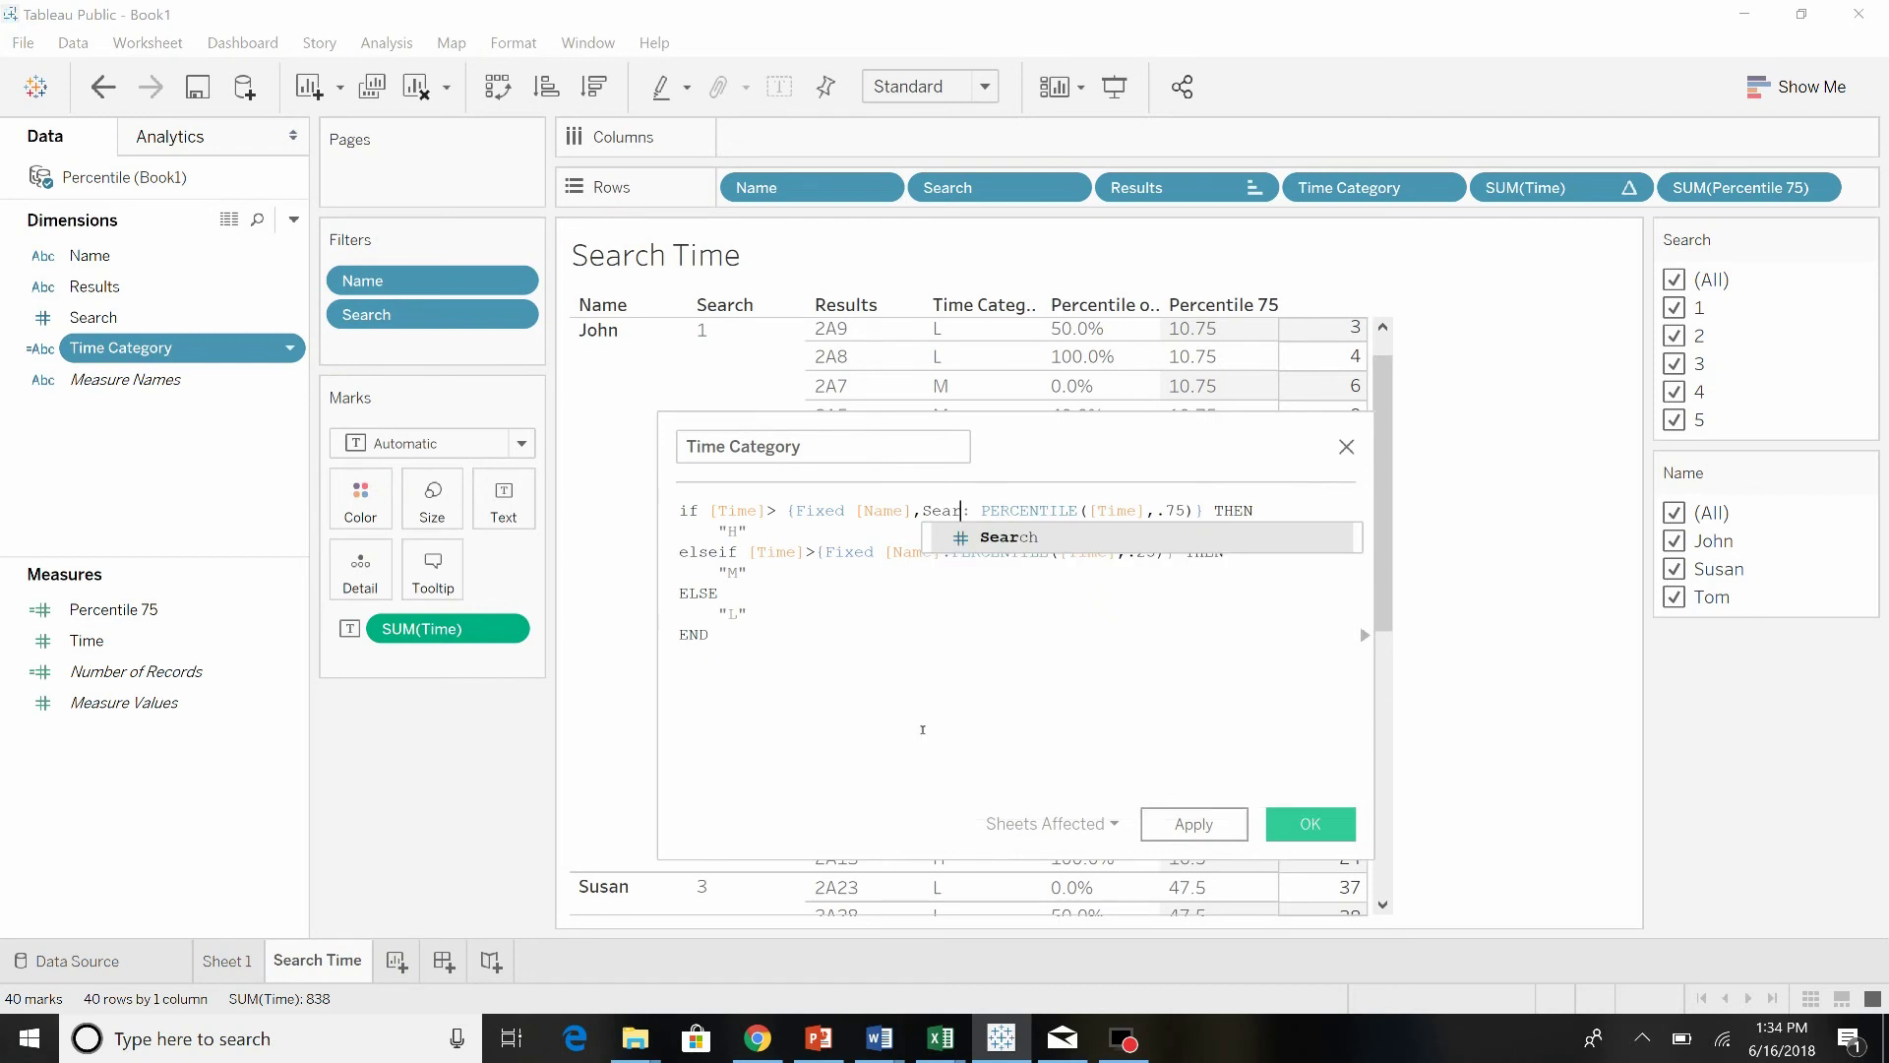
pyautogui.press('BackSpace')
pyautogui.press('BackSpace')
pyautogui.press('BackSpace')
pyautogui.press('BackSpace')
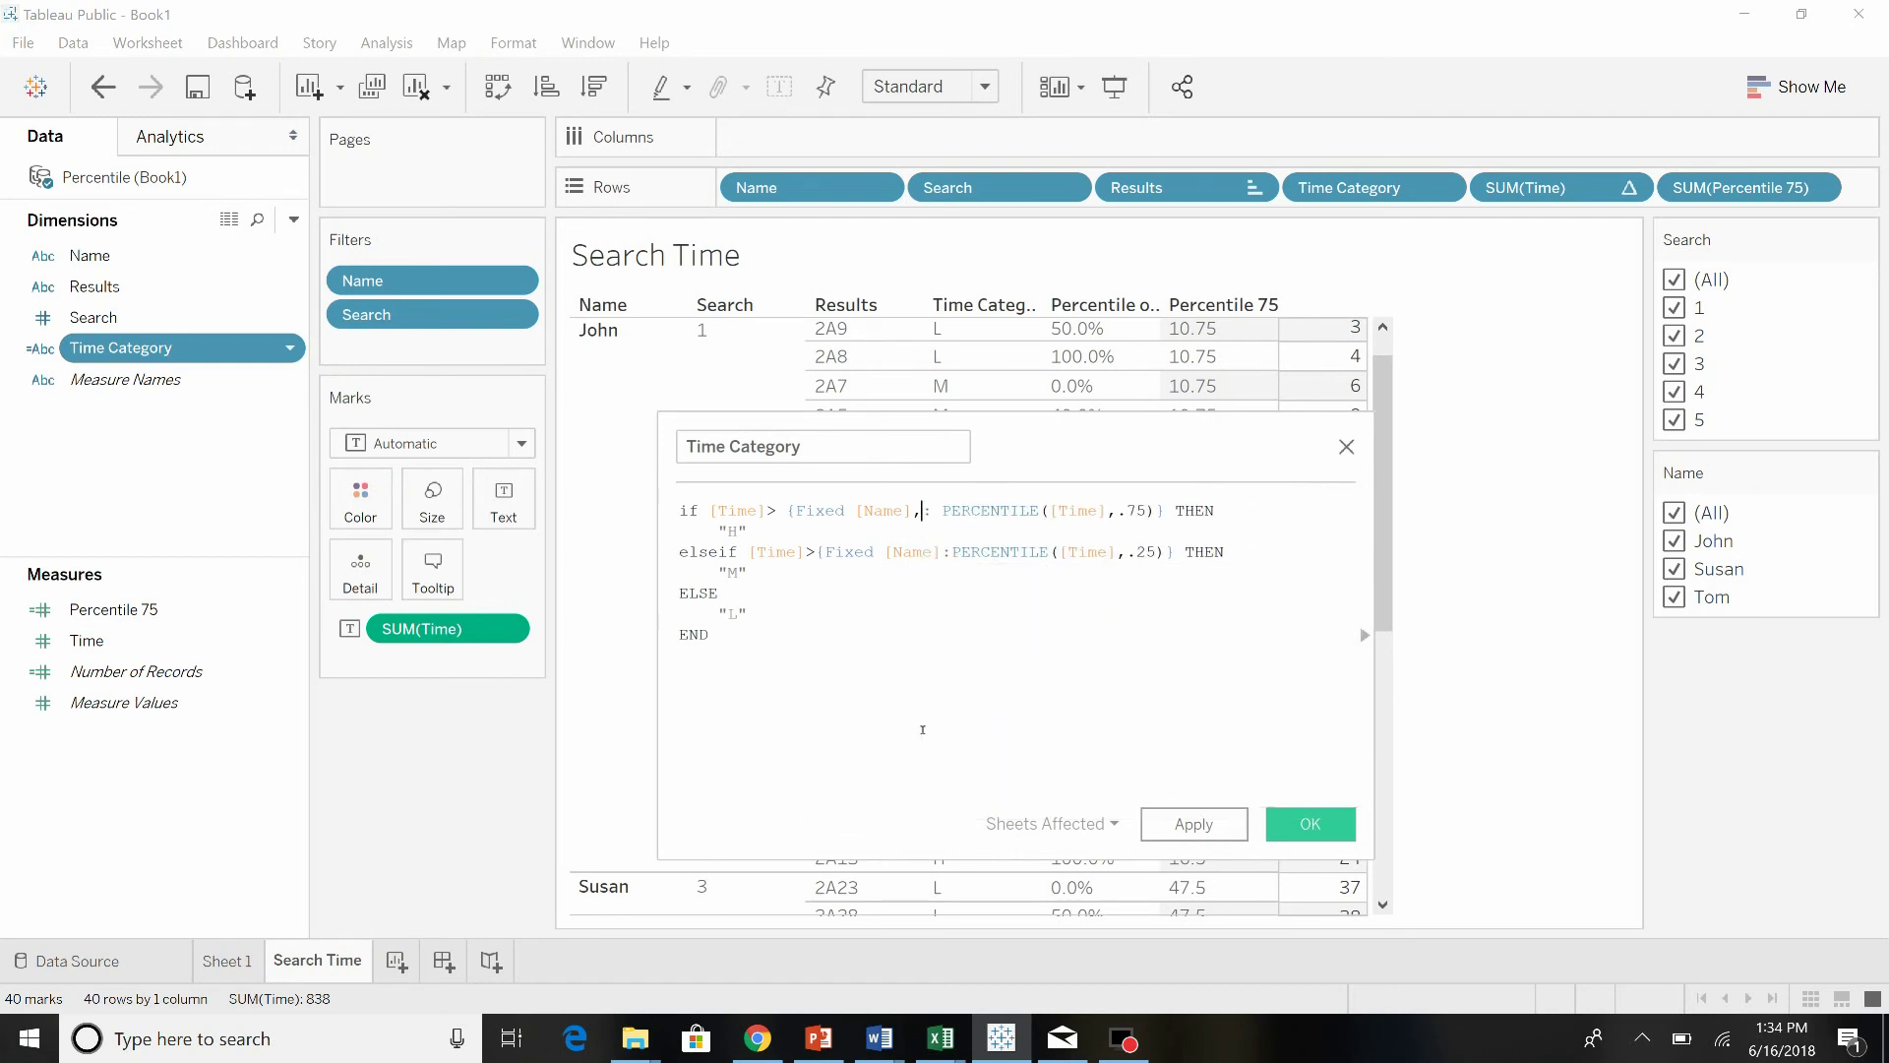
pyautogui.write('[Search]')
pyautogui.press('Return')
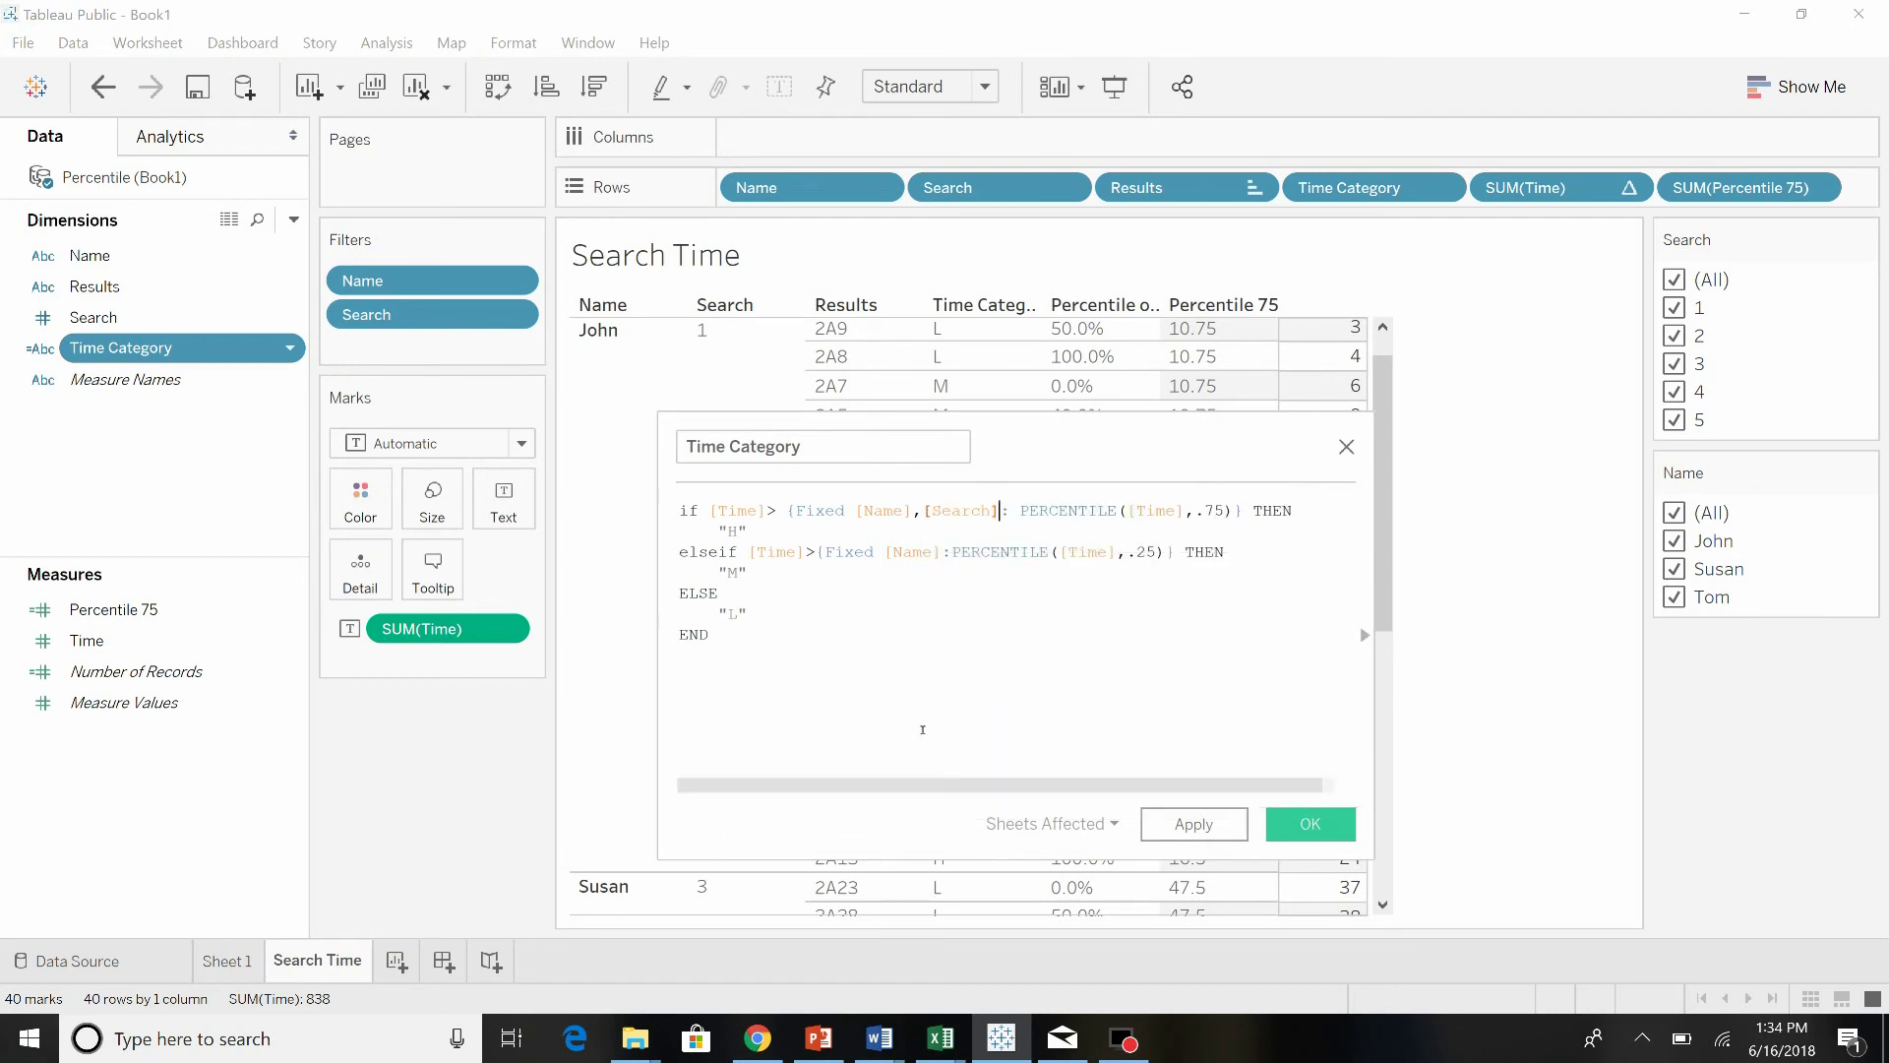
pyautogui.click(945, 551)
pyautogui.write(',[Search]')
pyautogui.press('Return')
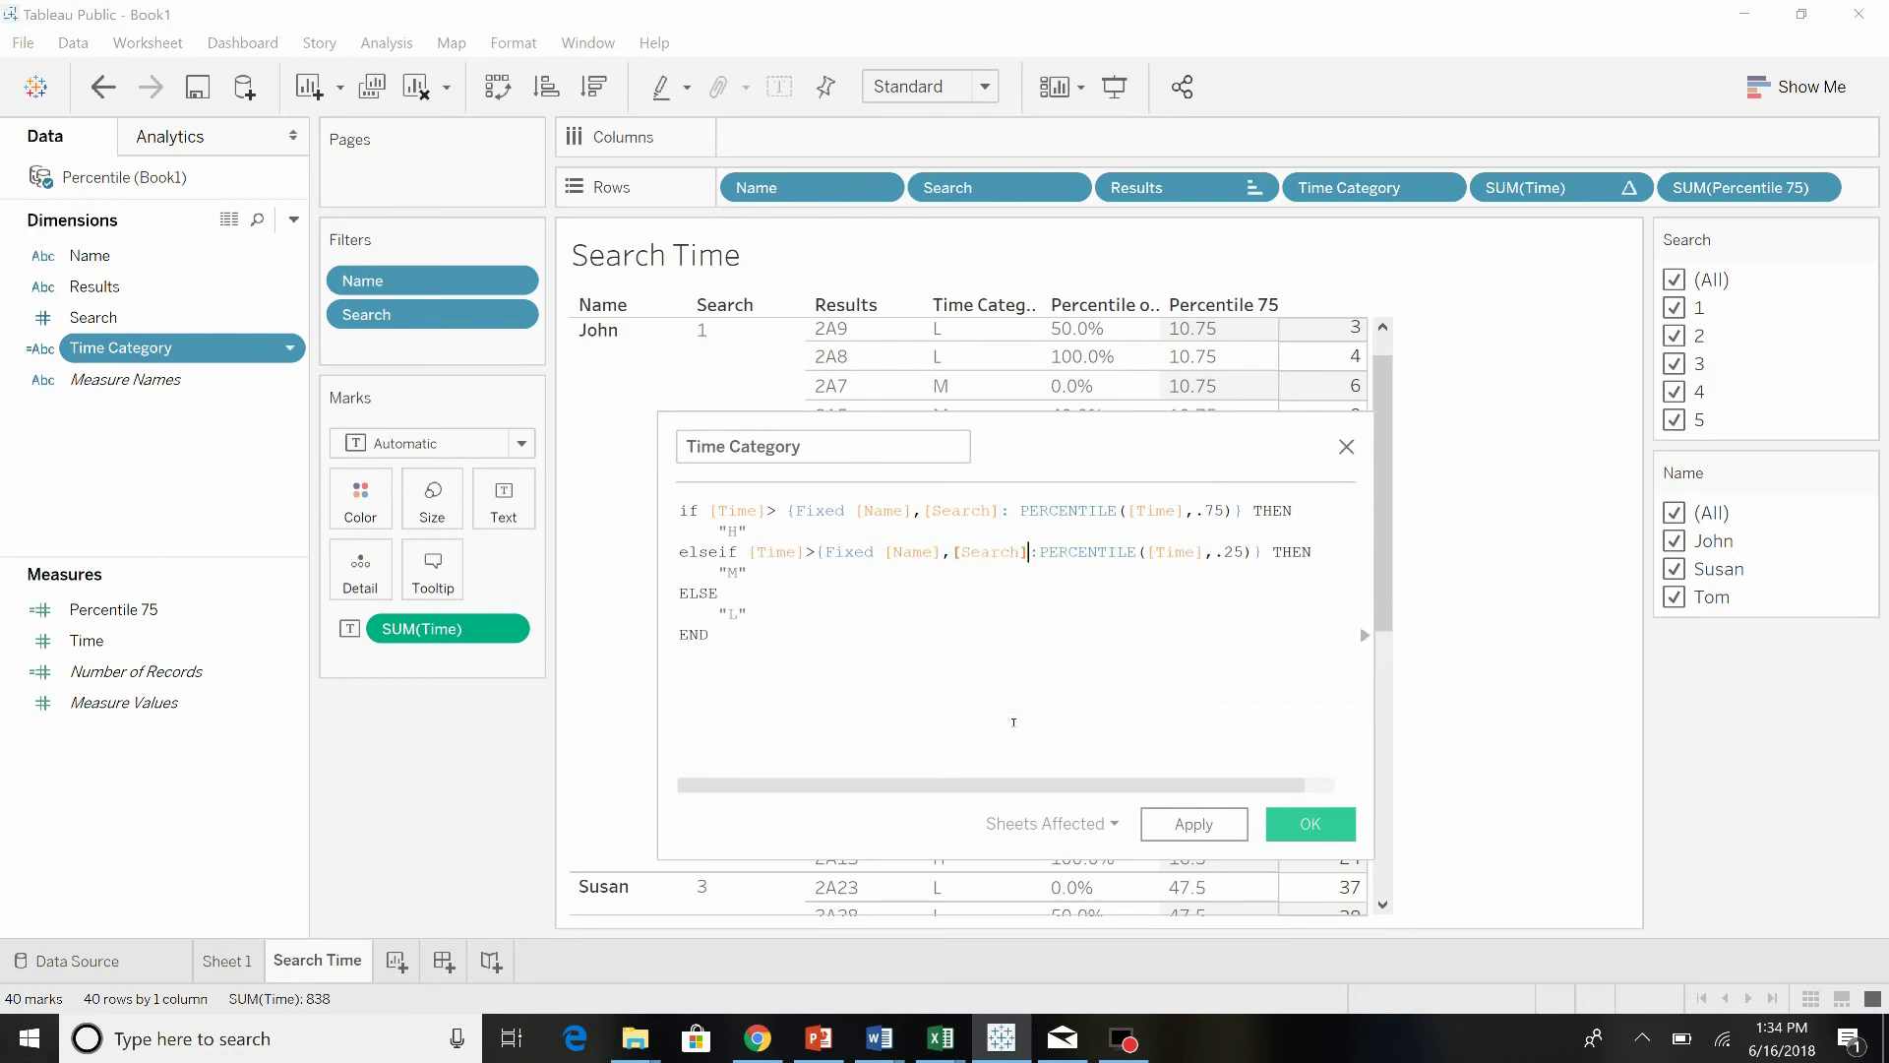
pyautogui.click(1314, 823)
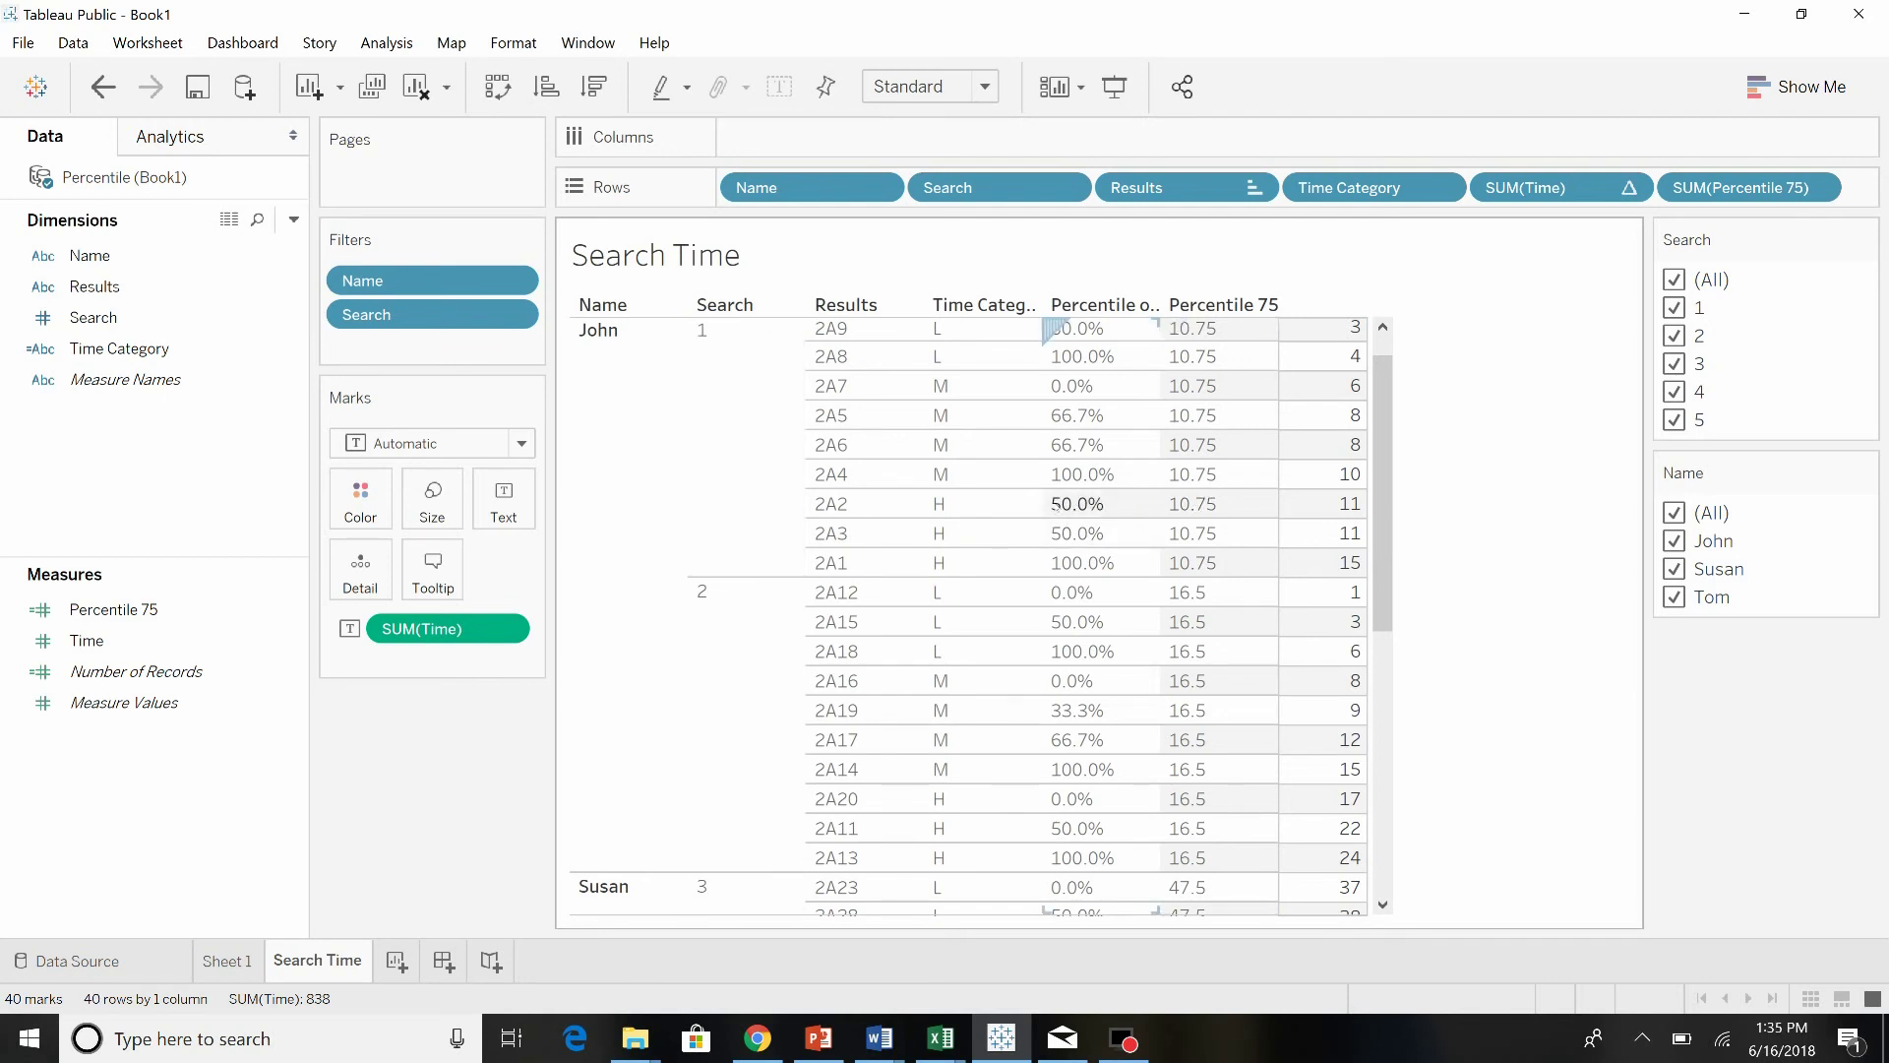
# Step: Include Time Category in the SUM(Time) percentile's specific dimensions, then move Time Category from Rows to Color
pyautogui.click(1634, 186)
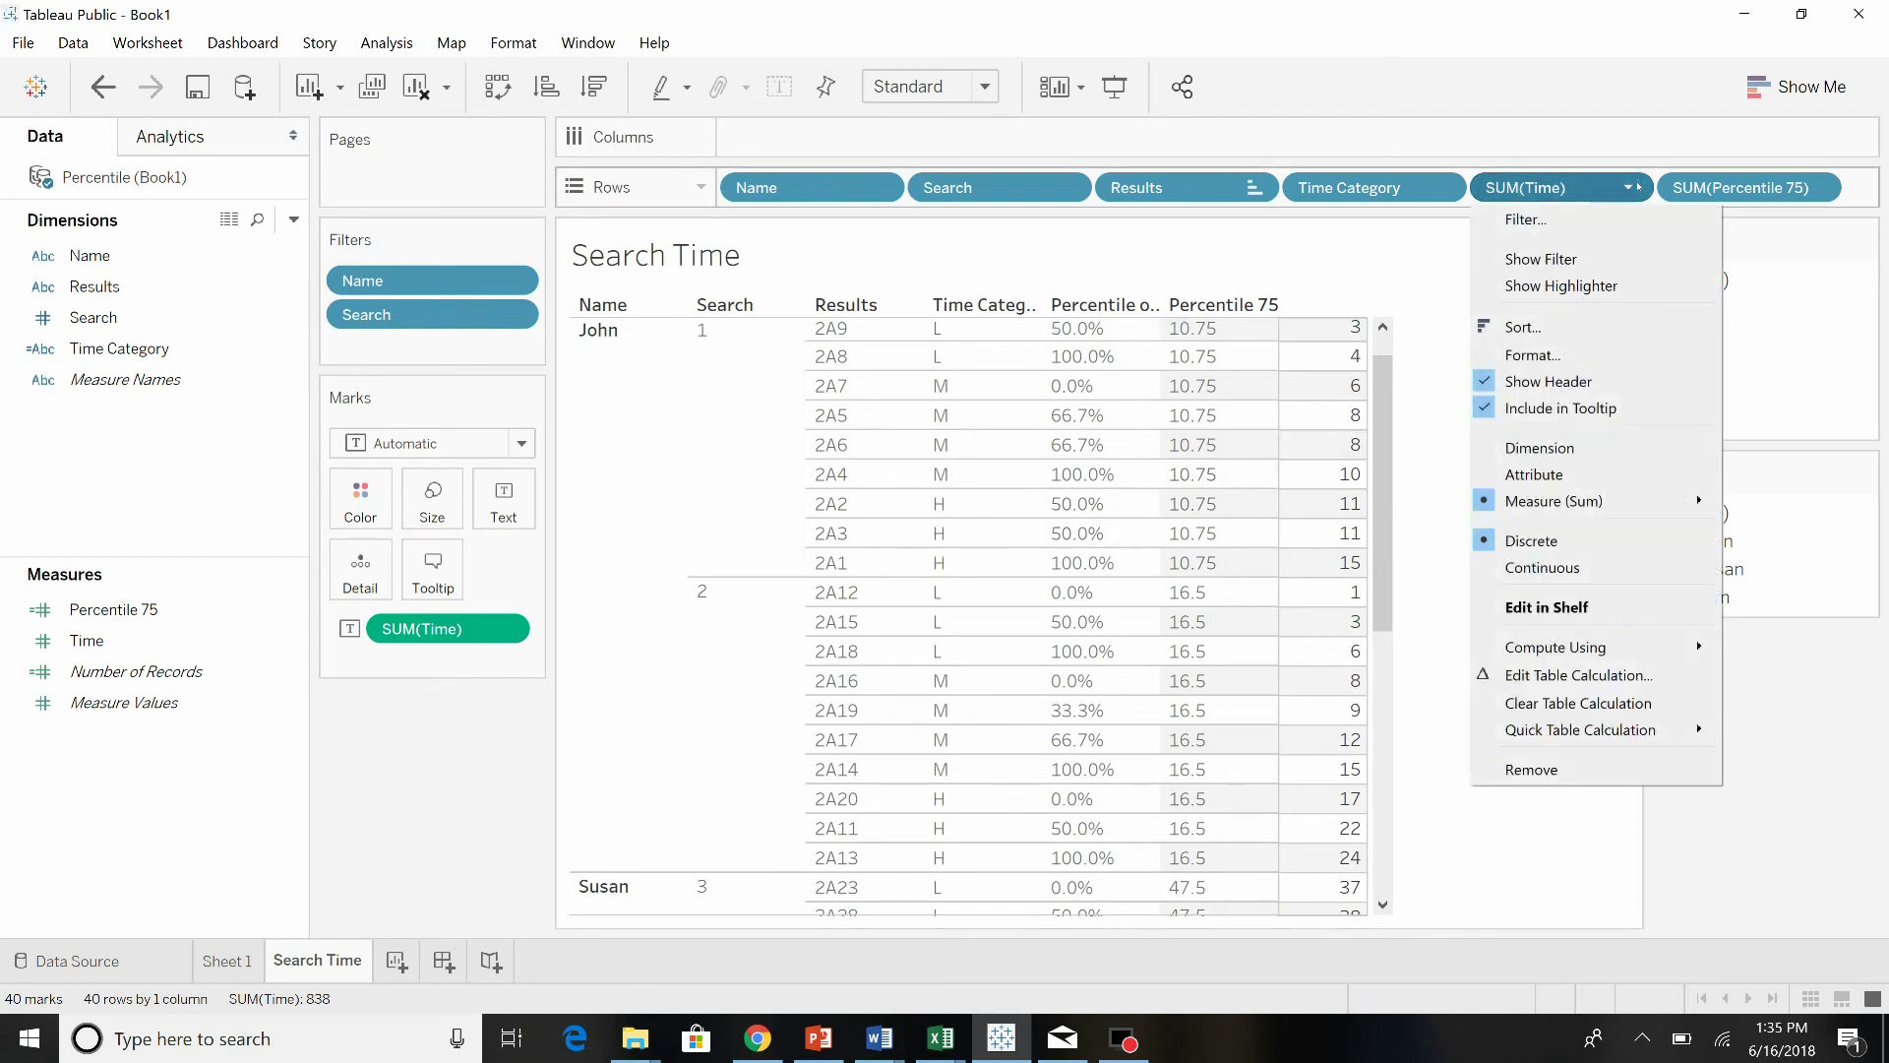
pyautogui.moveTo(1573, 647)
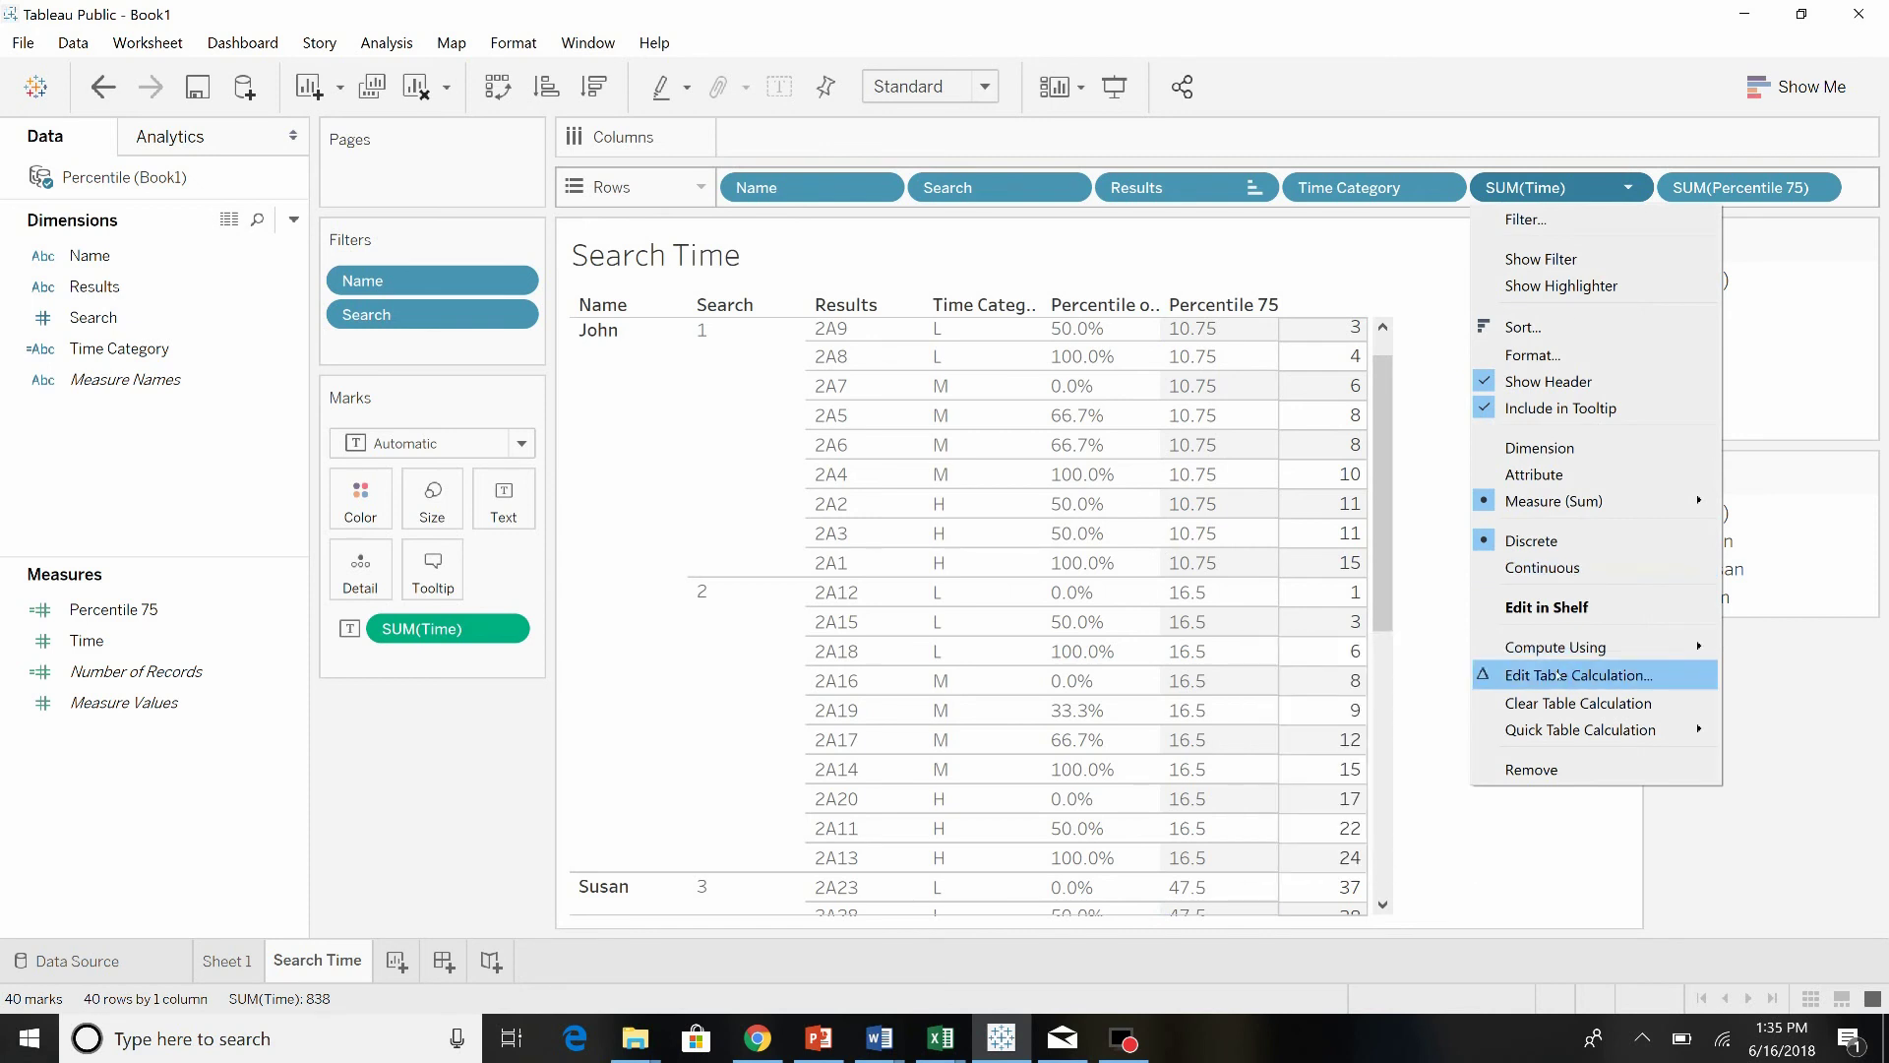
pyautogui.click(1555, 675)
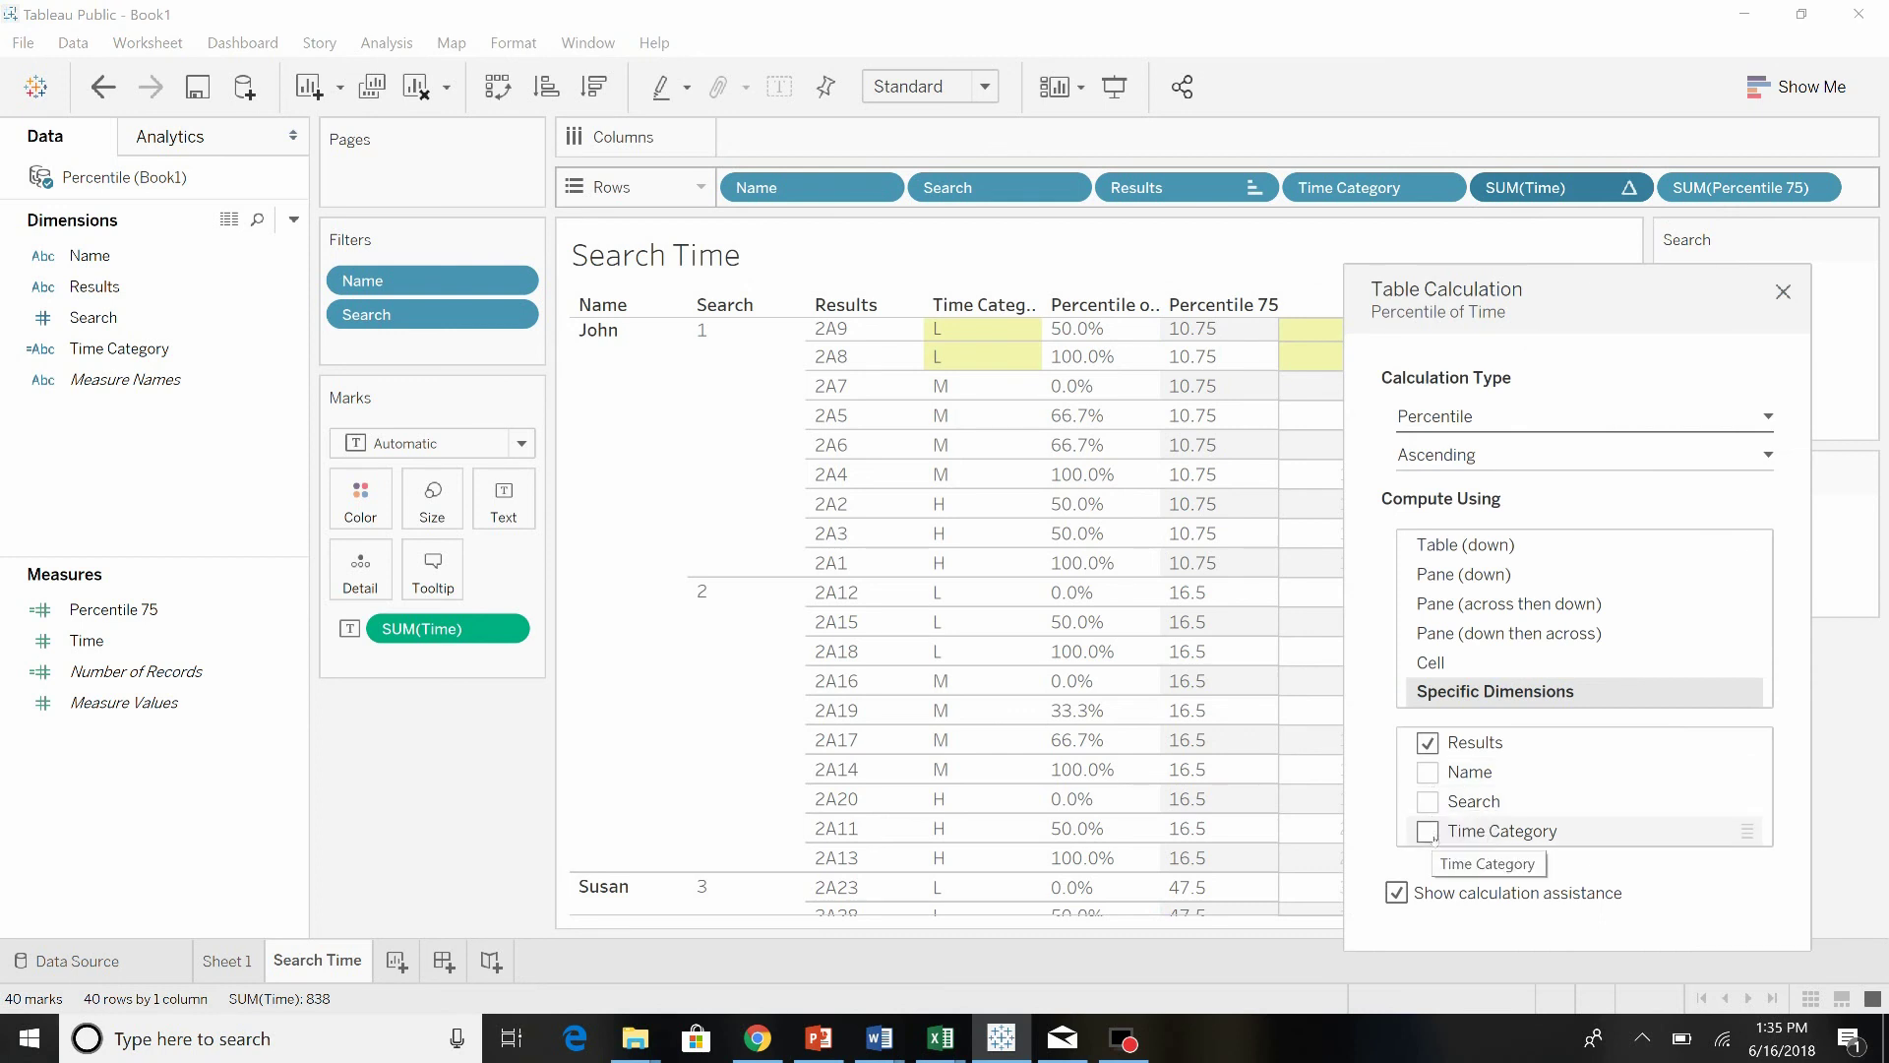
pyautogui.click(1428, 832)
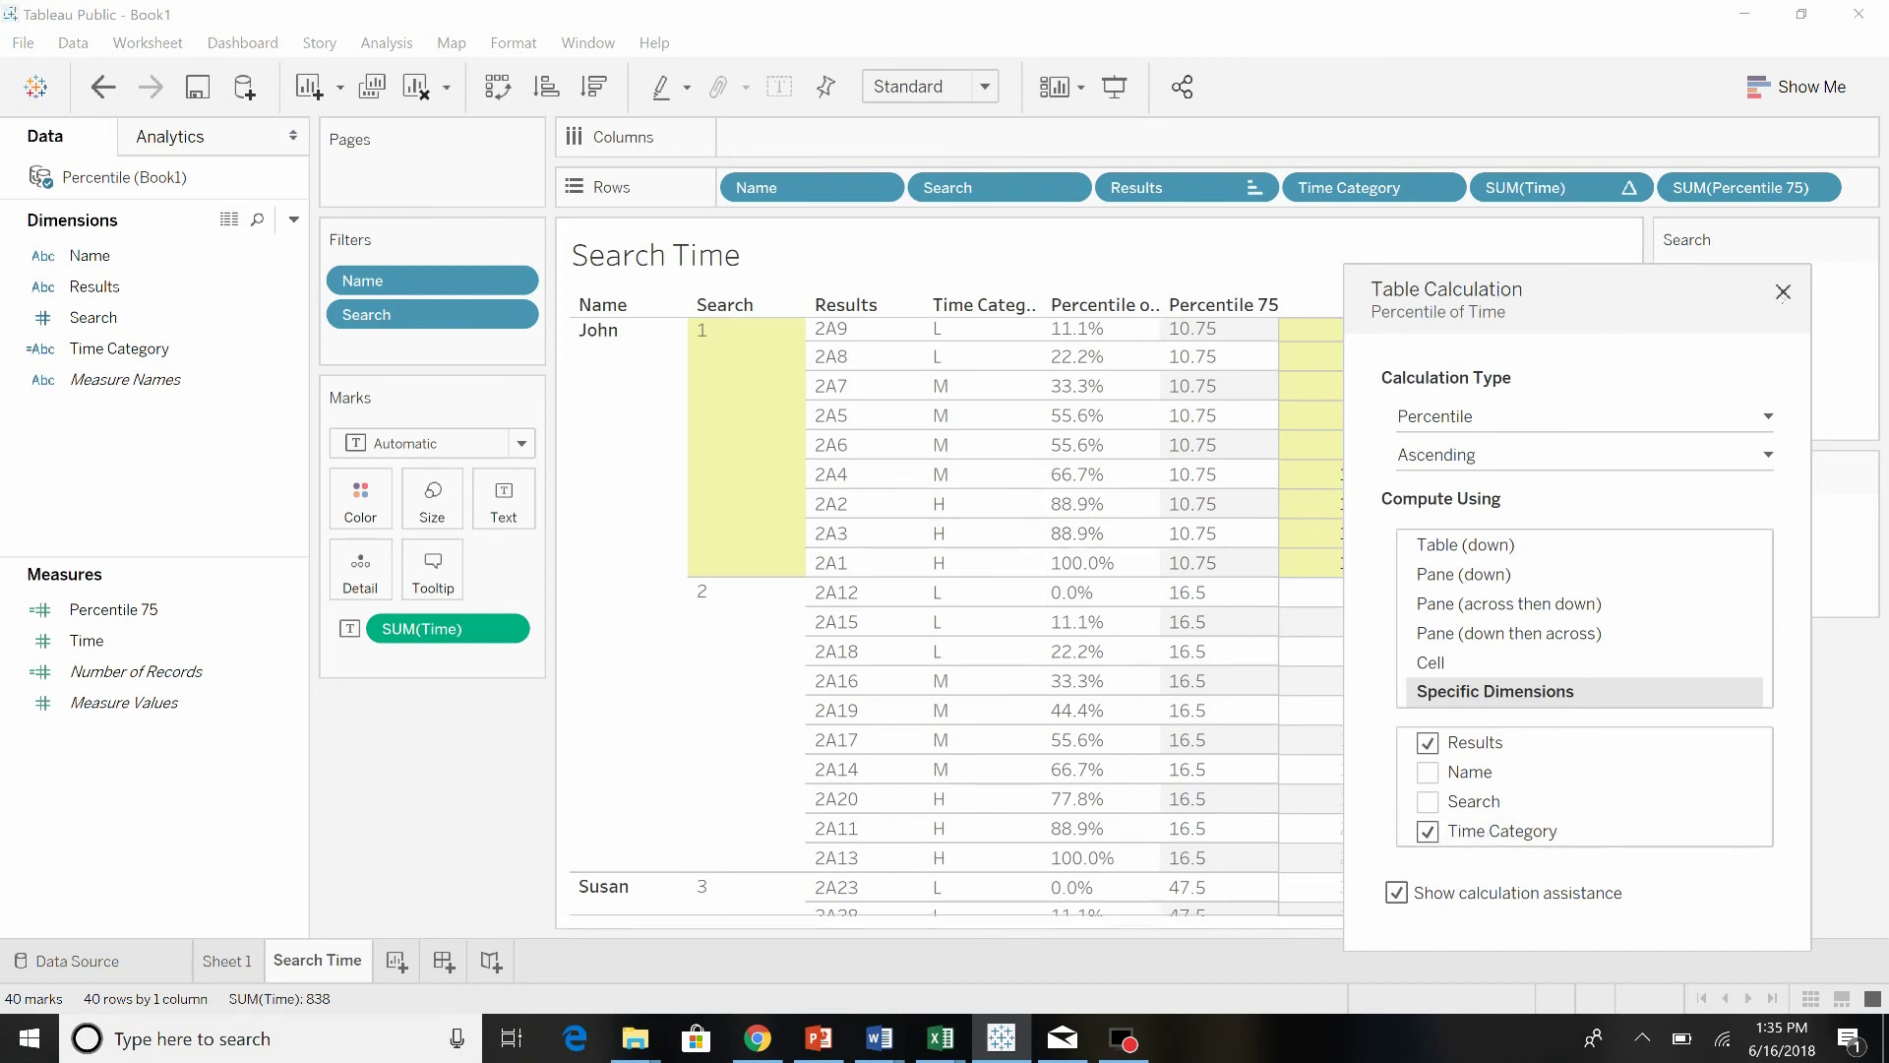
pyautogui.click(1783, 292)
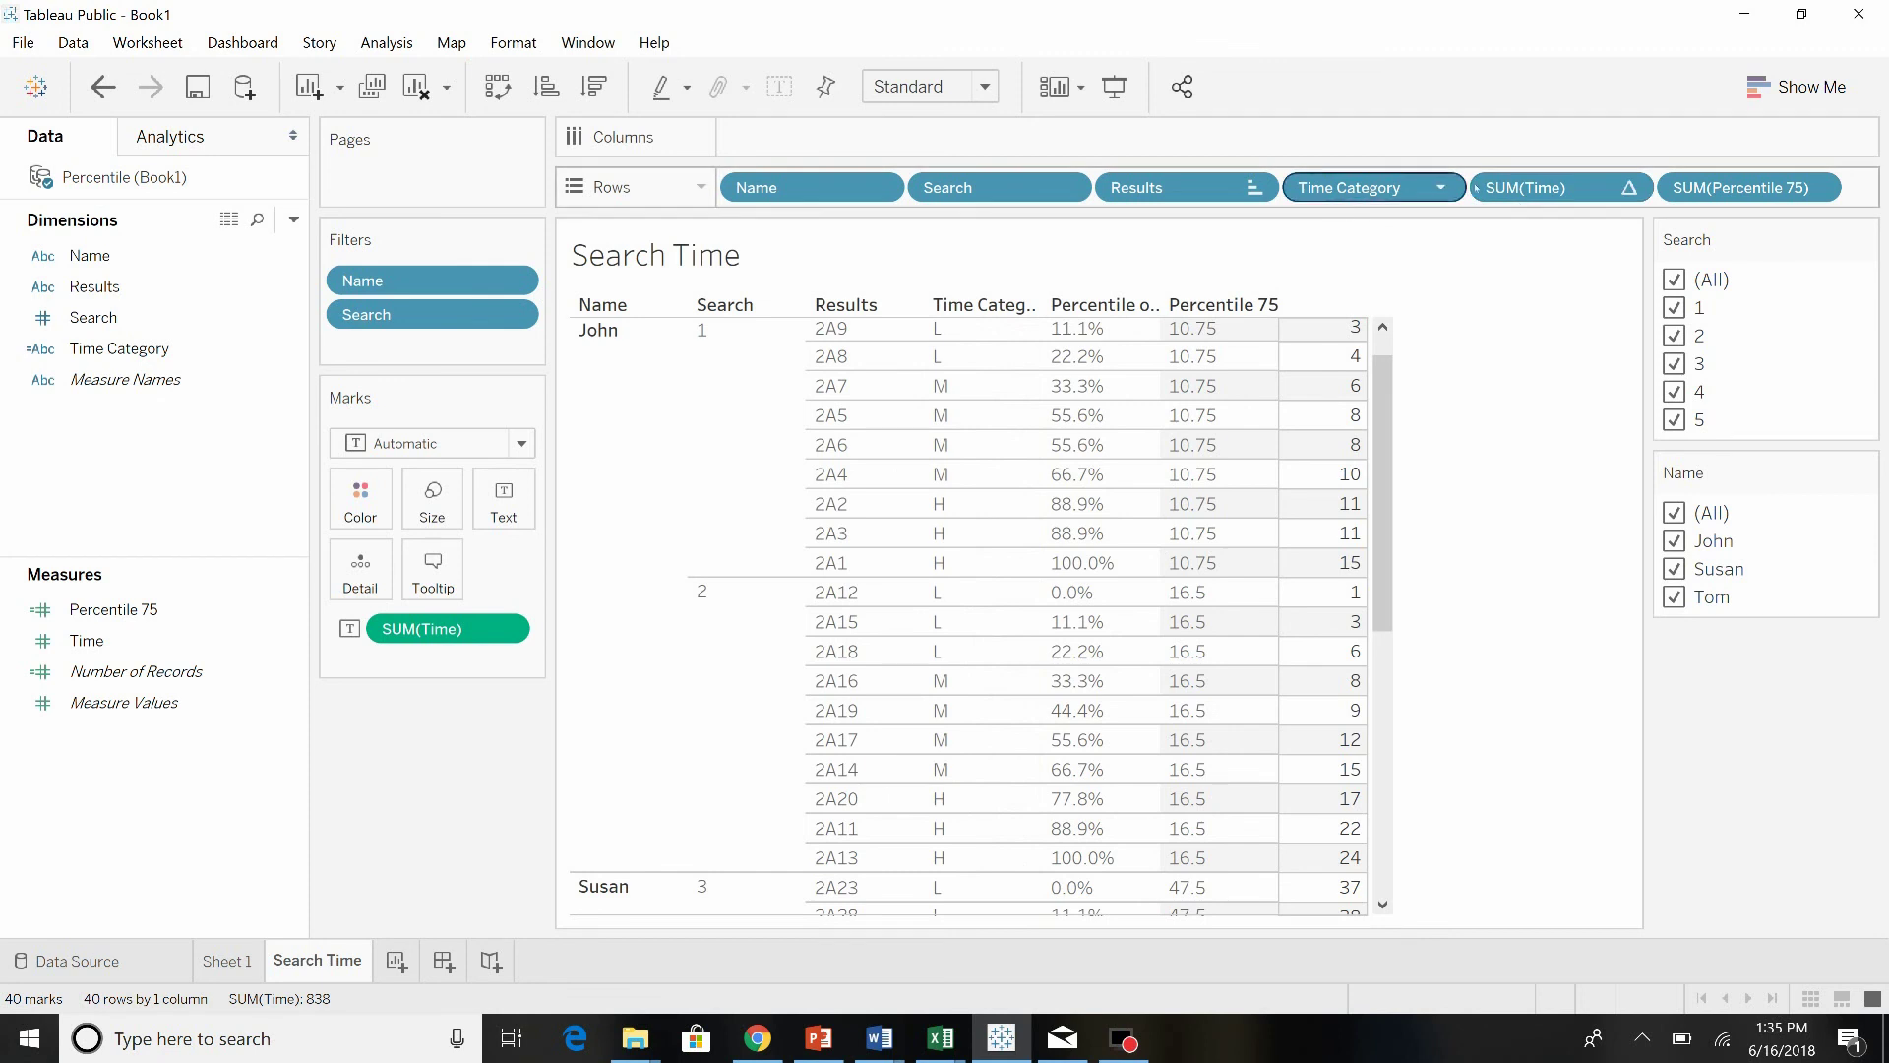
pyautogui.moveTo(1378, 189); pyautogui.dragTo(361, 502)
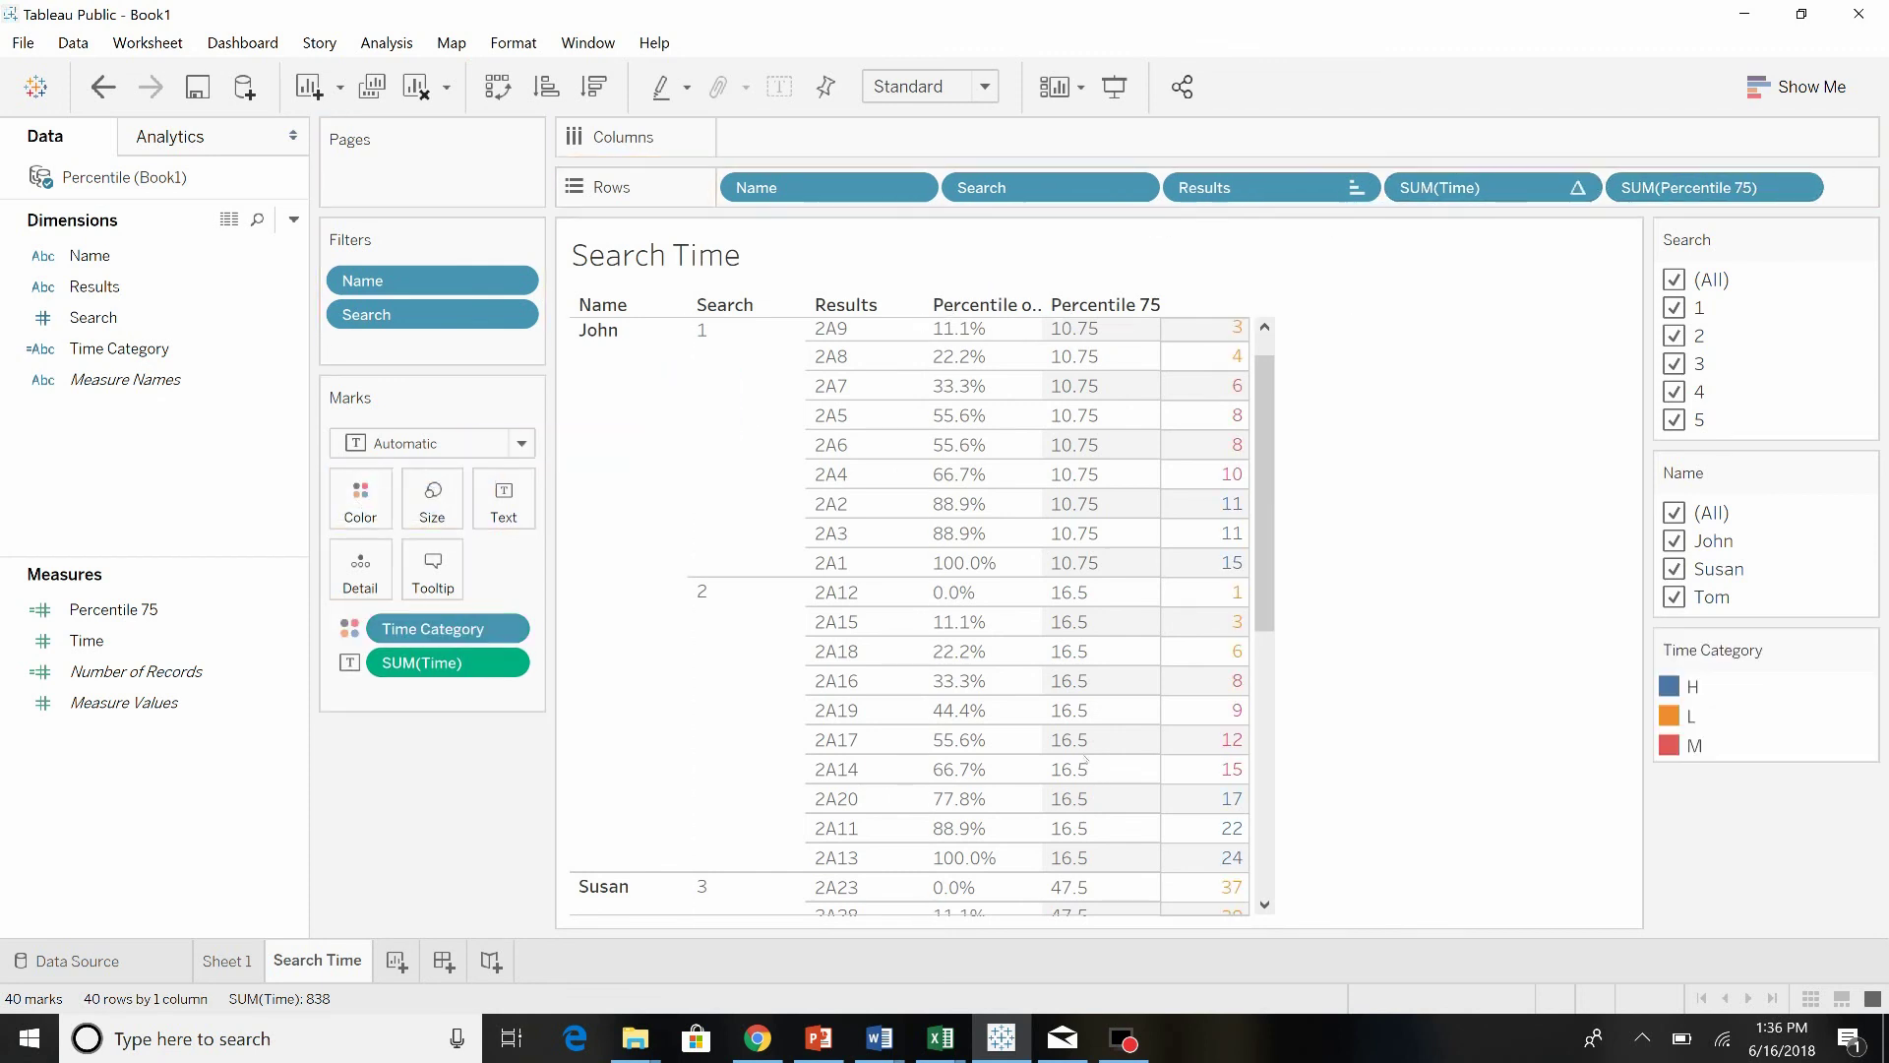